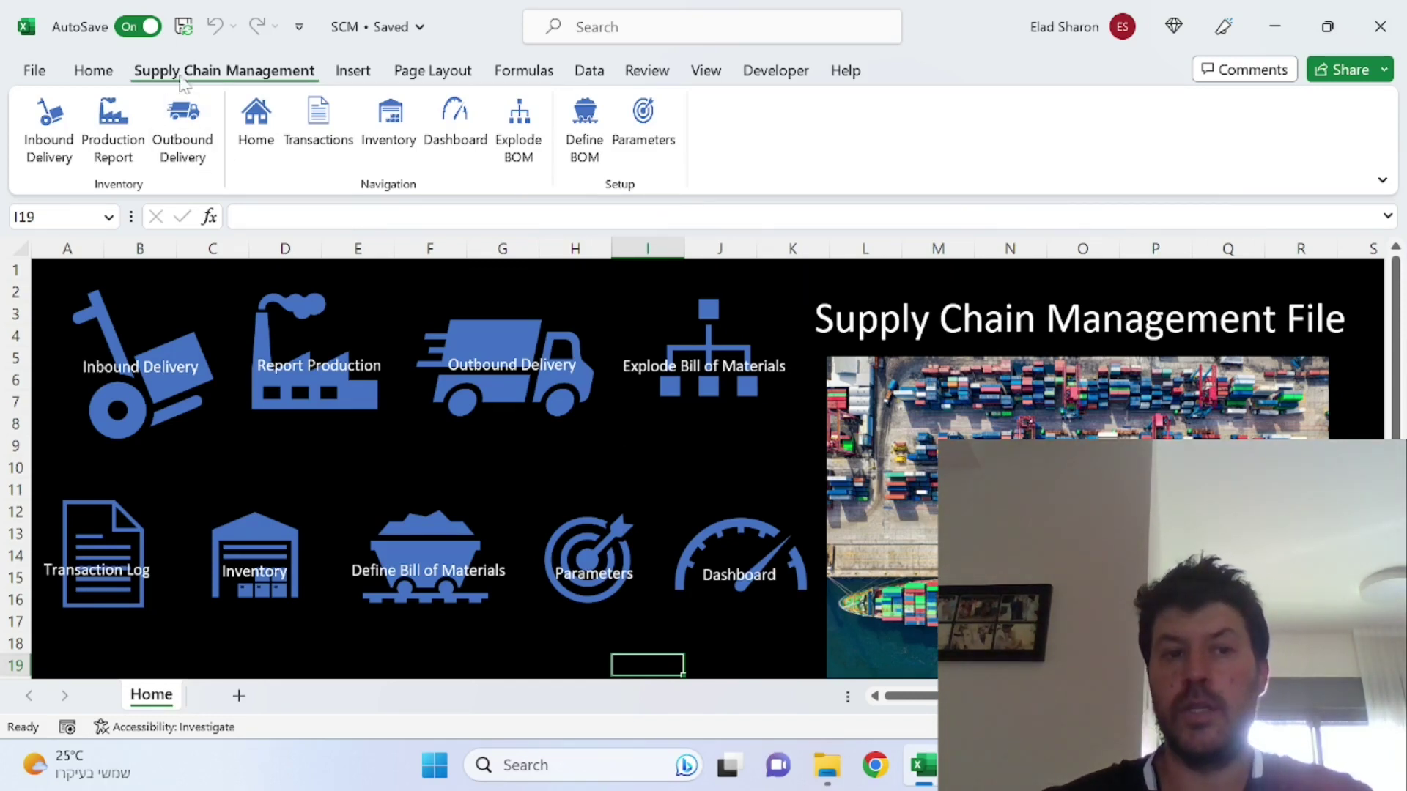
# Switch between the Home and Supply Chain Management ribbon tabs and select dashboard cell H18.
pyautogui.click(110, 73)
pyautogui.click(191, 73)
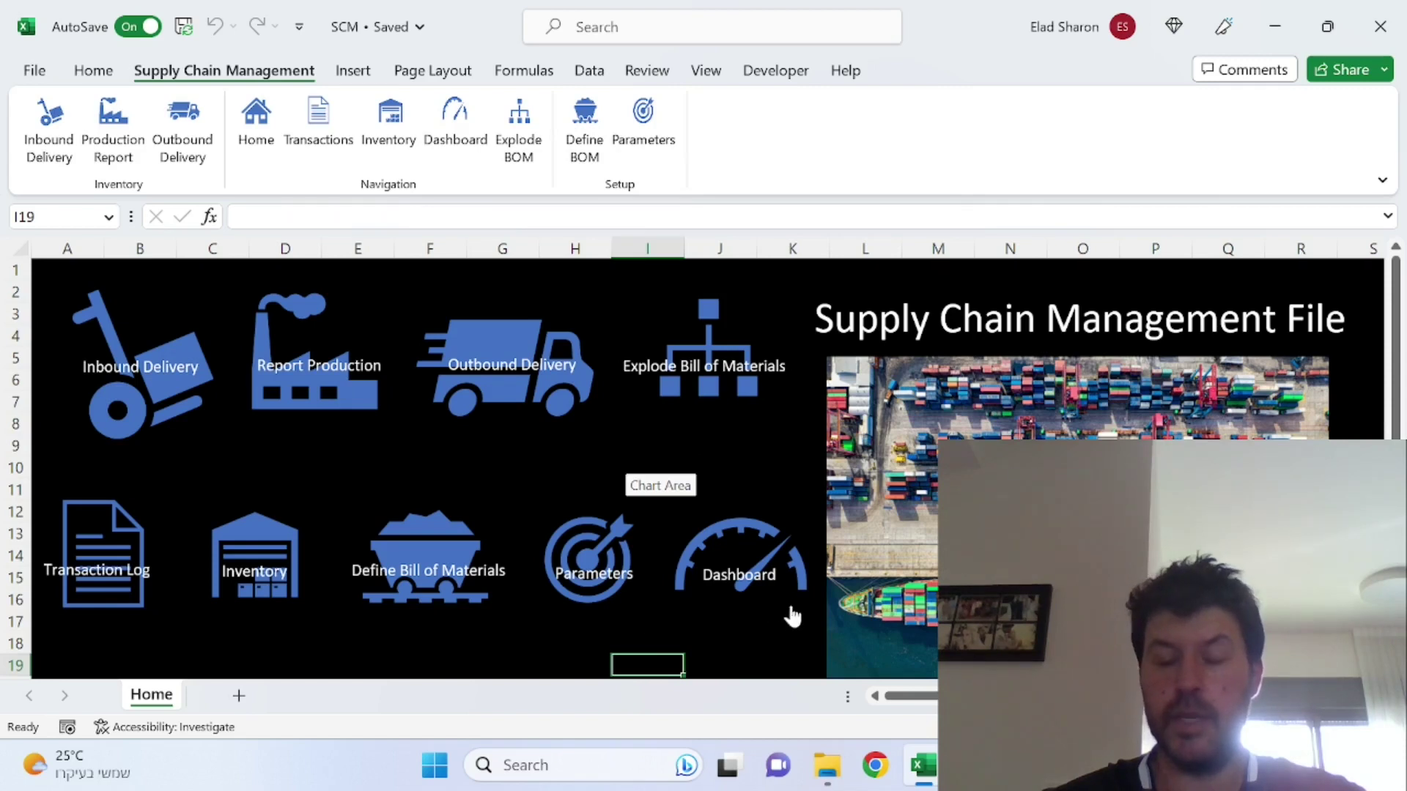
pyautogui.click(559, 644)
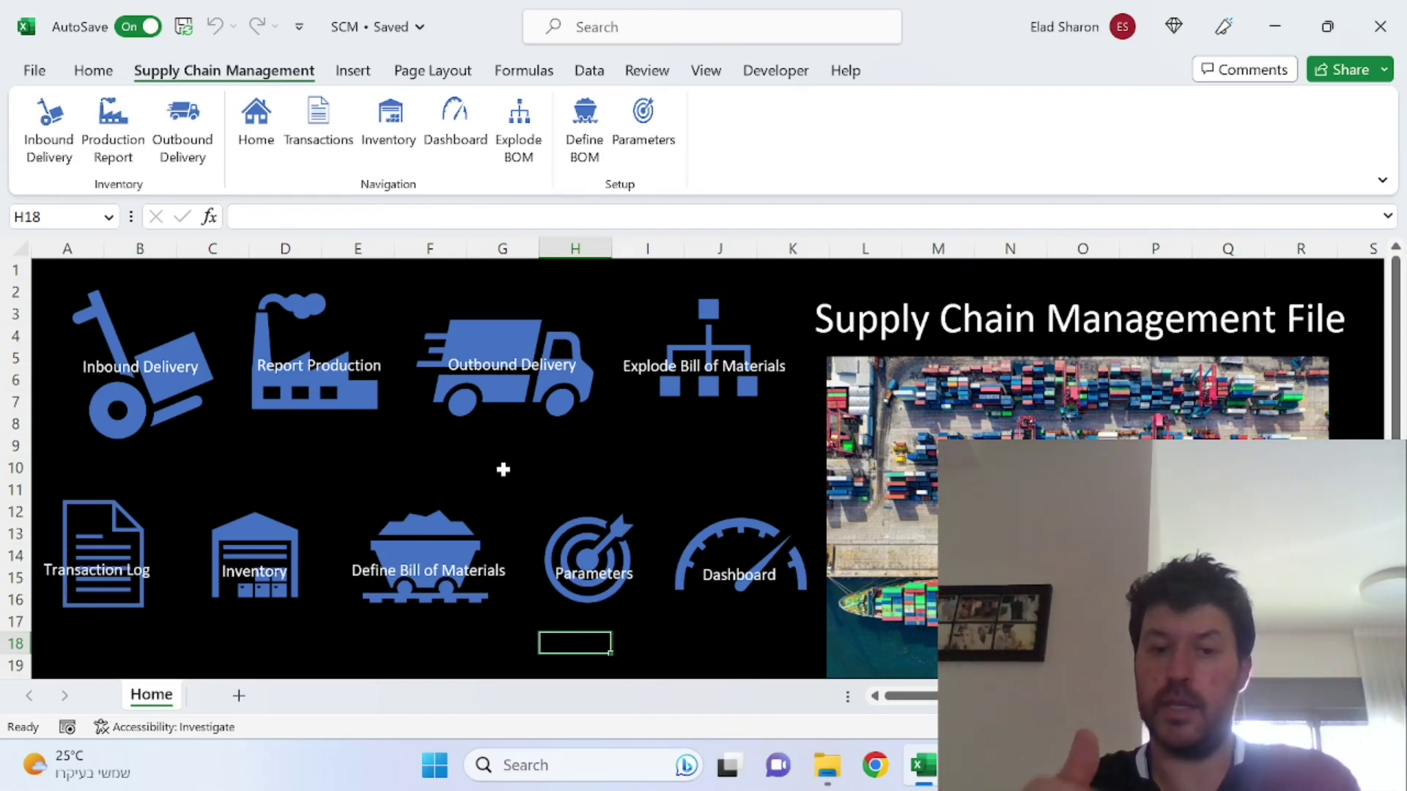
# Review the Transaction Log sheet, opening and closing the Transaction Type filter without changes.
pyautogui.click(101, 559)
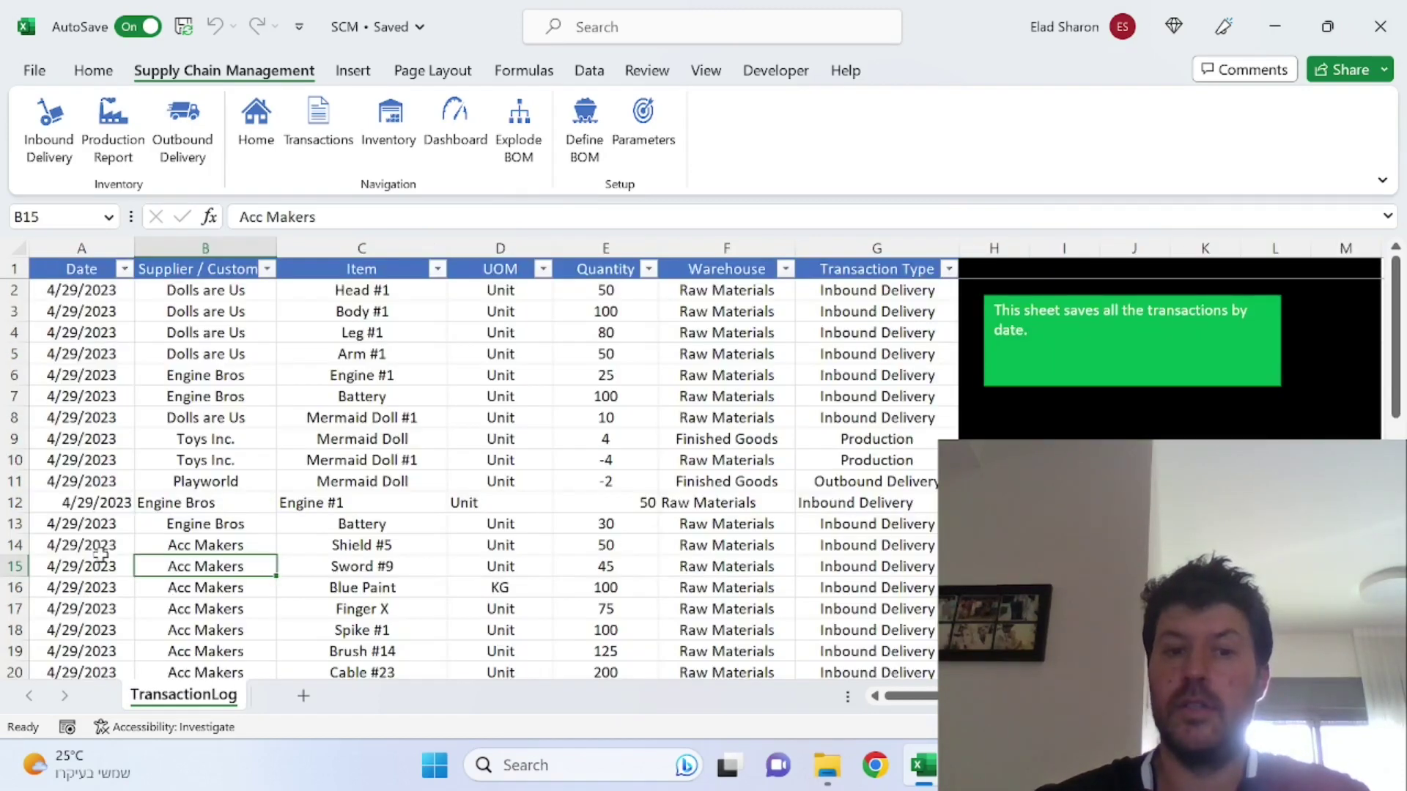
pyautogui.click(949, 270)
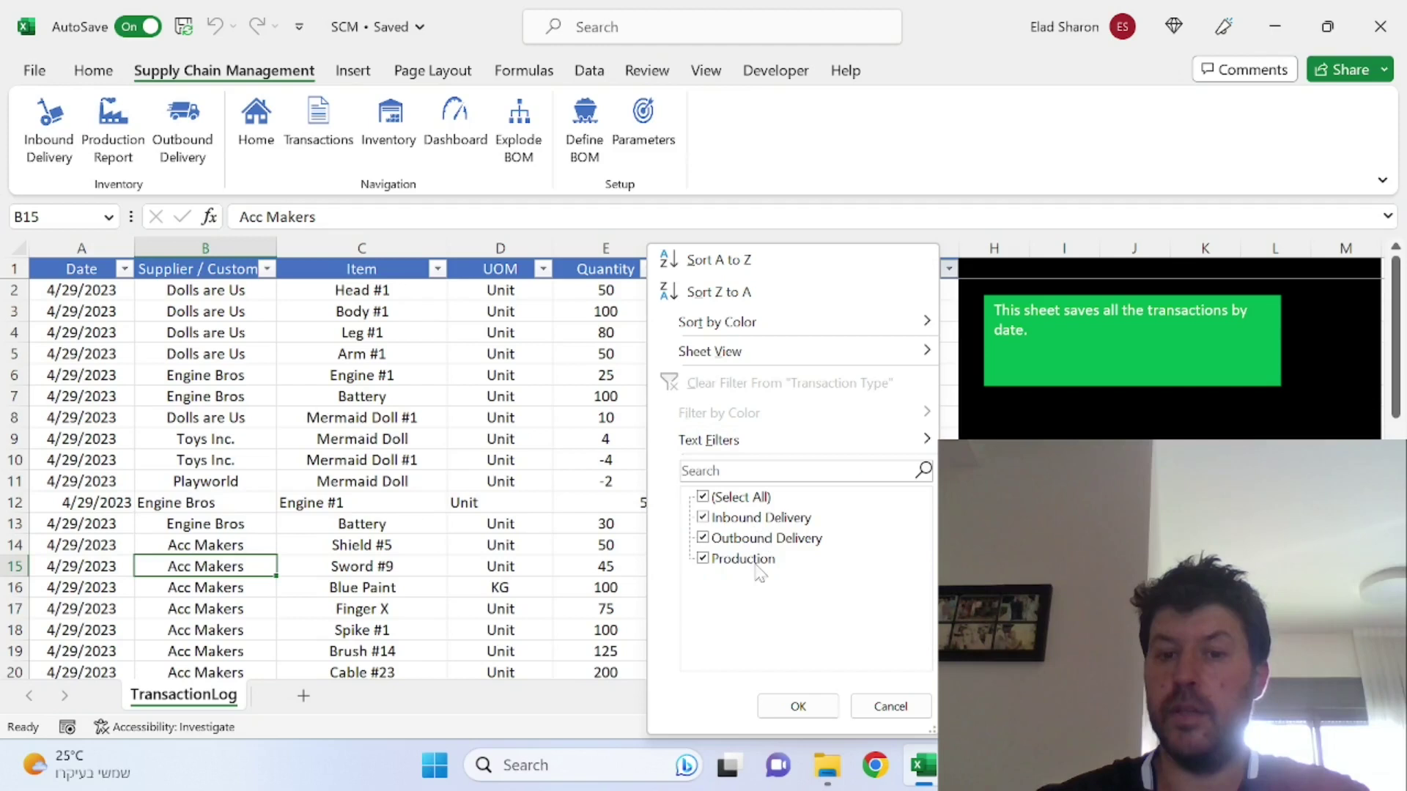
pyautogui.click(899, 710)
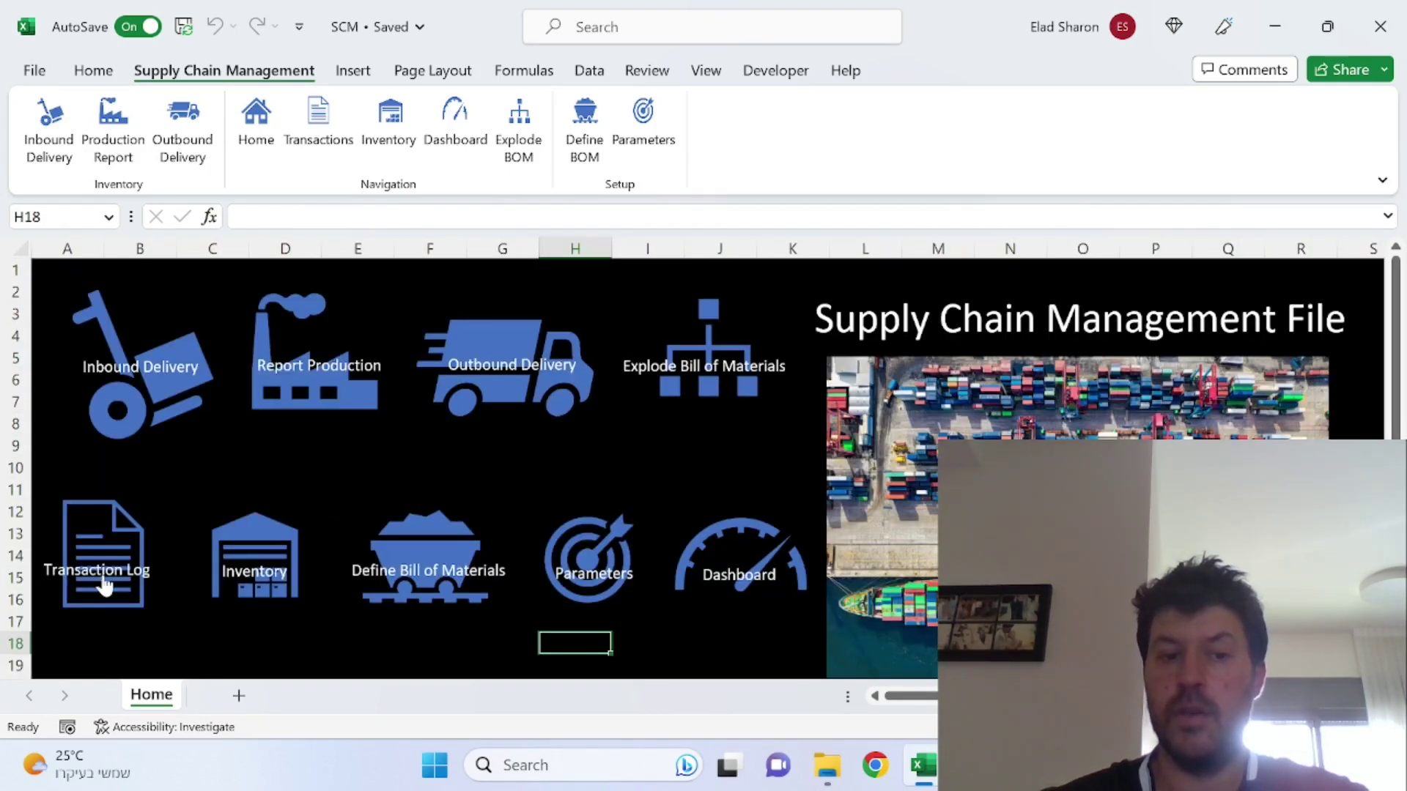
# Return from the transaction log to the SCM Home dashboard.
pyautogui.click(102, 574)
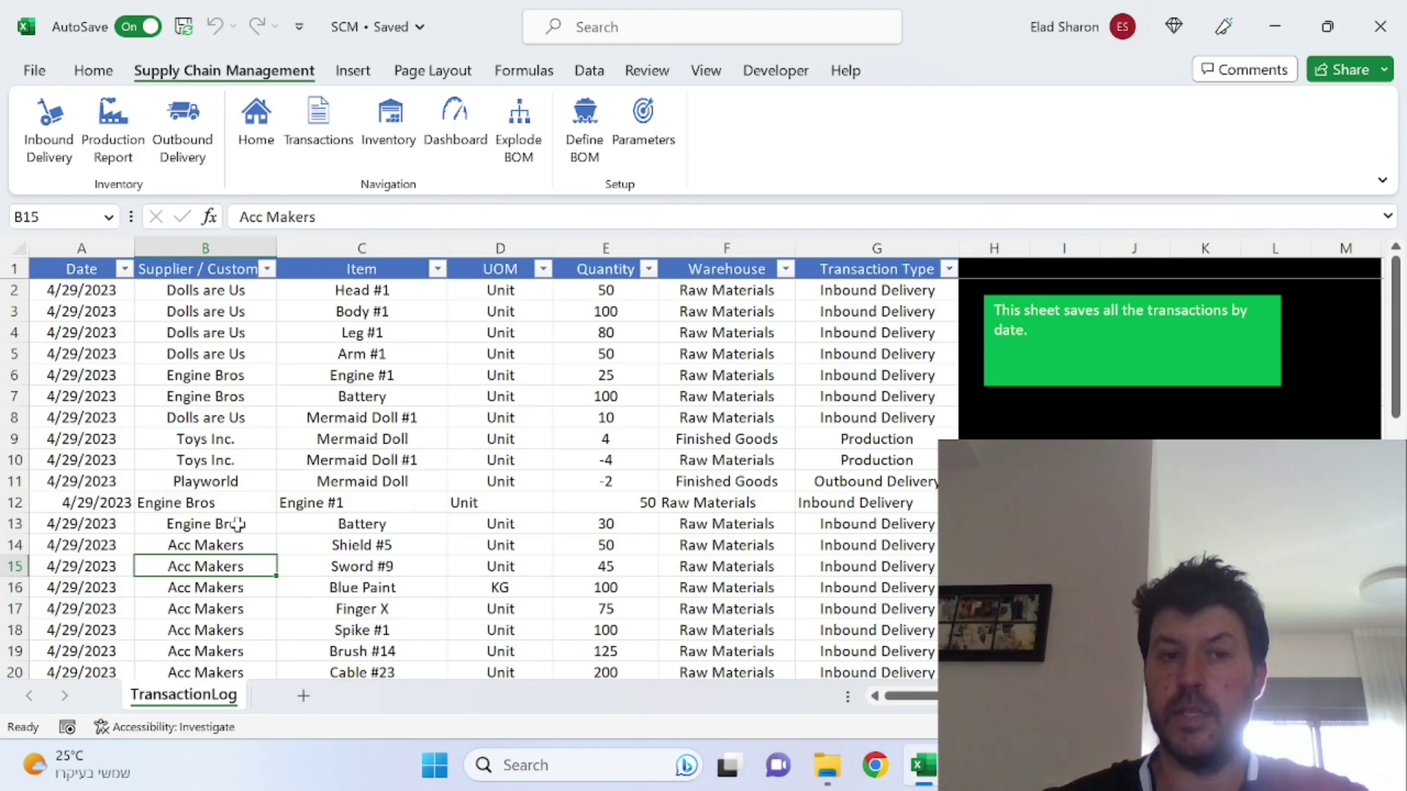
pyautogui.click(257, 121)
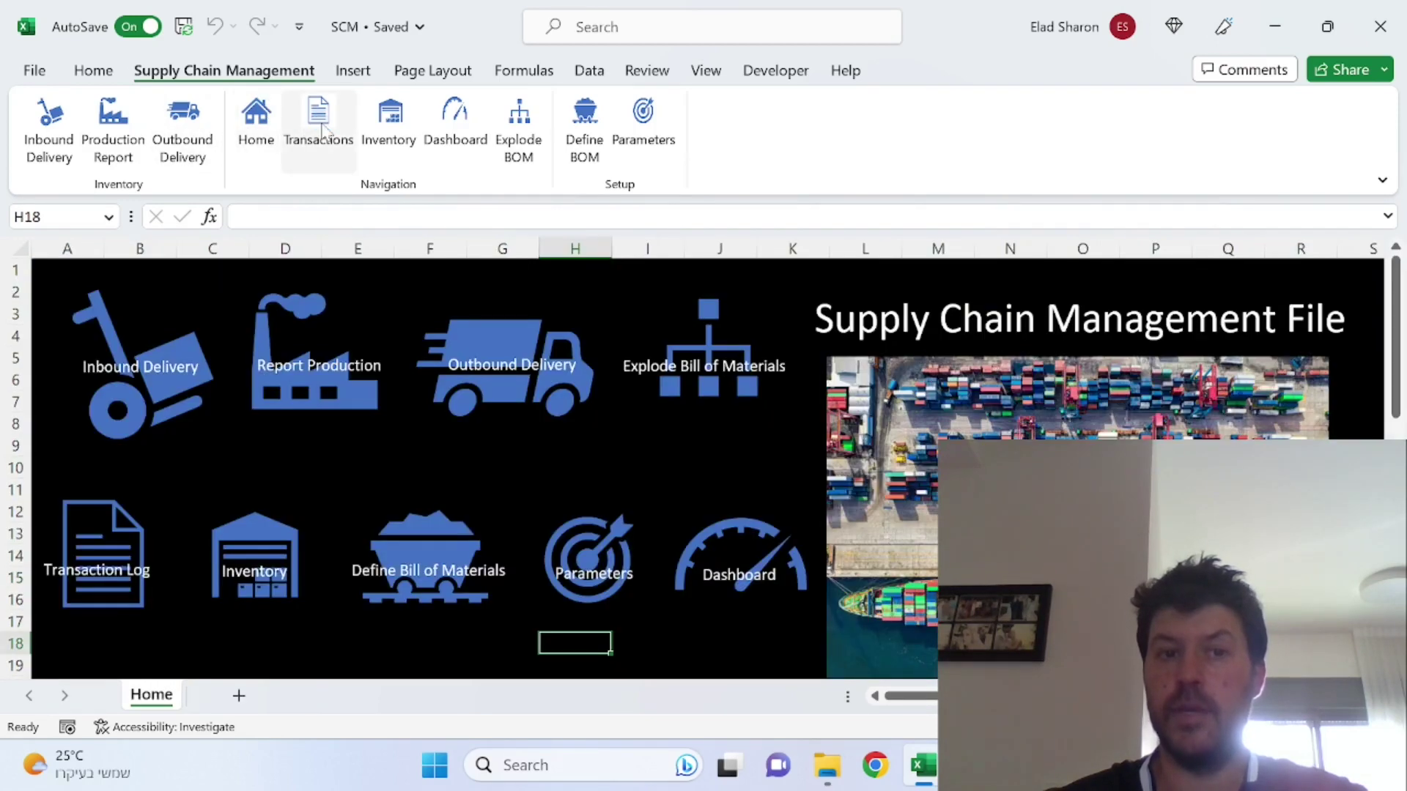
pyautogui.click(318, 124)
pyautogui.click(260, 125)
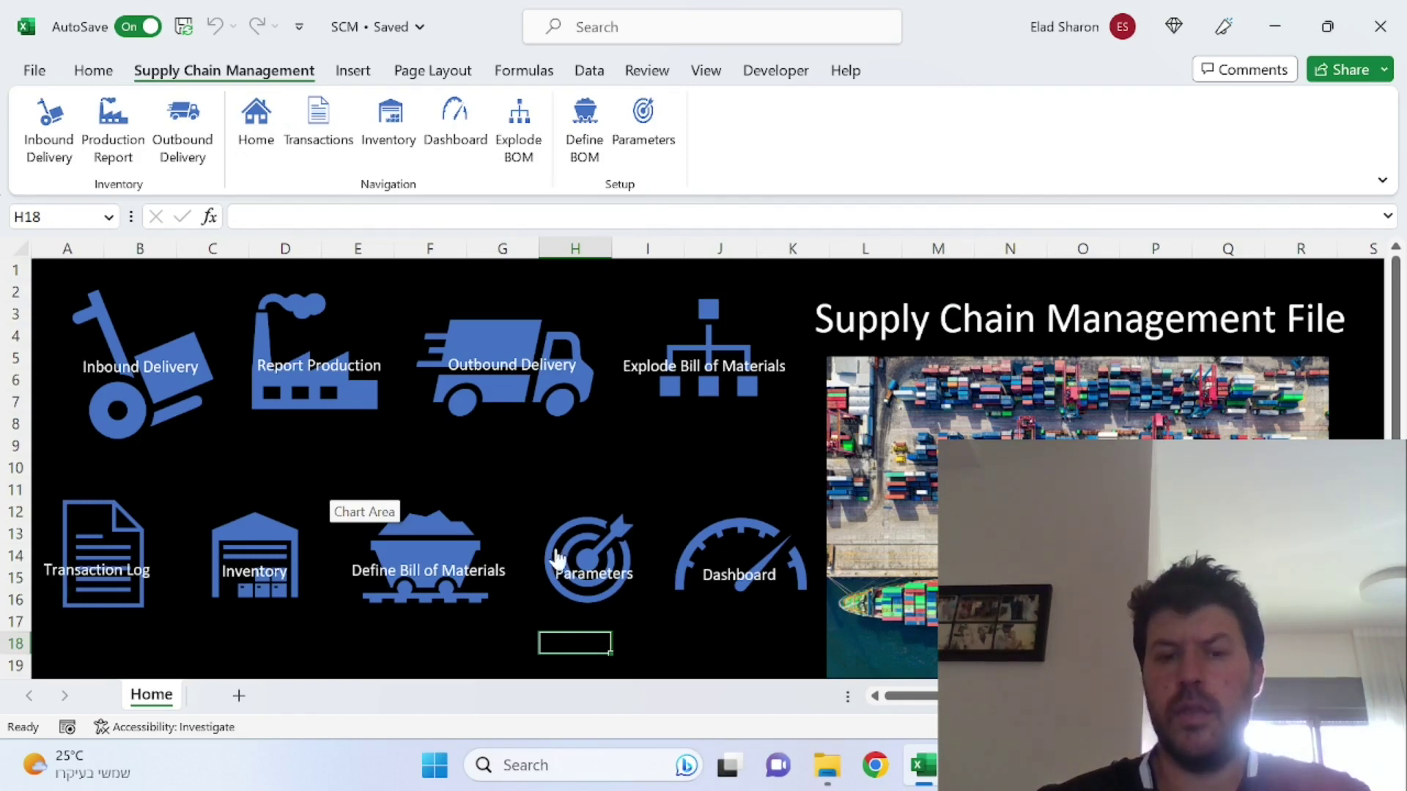
# Browse the Parameters lists of suppliers, raw materials, customers, products and warehouses, then open the BOMs sheet.
pyautogui.click(607, 553)
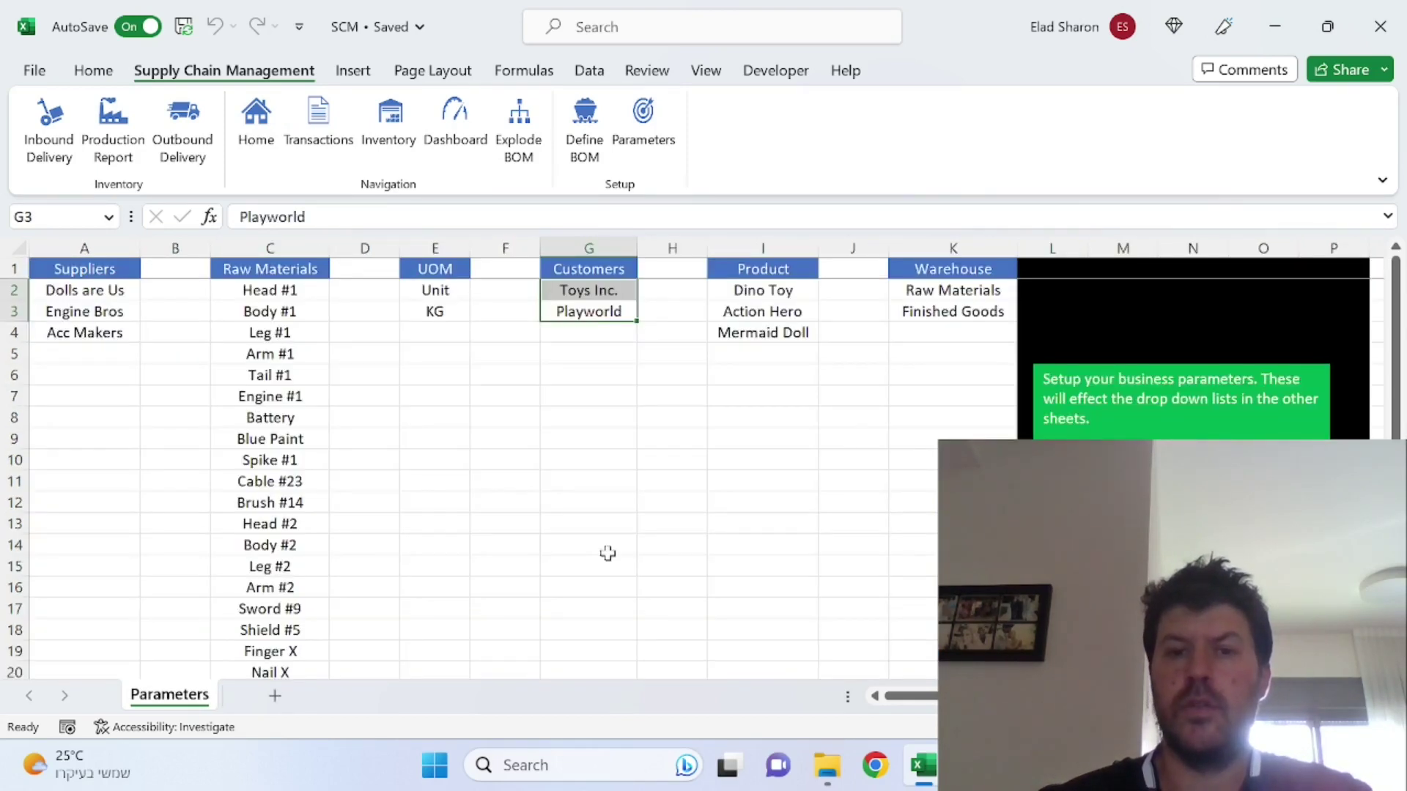
pyautogui.click(607, 553)
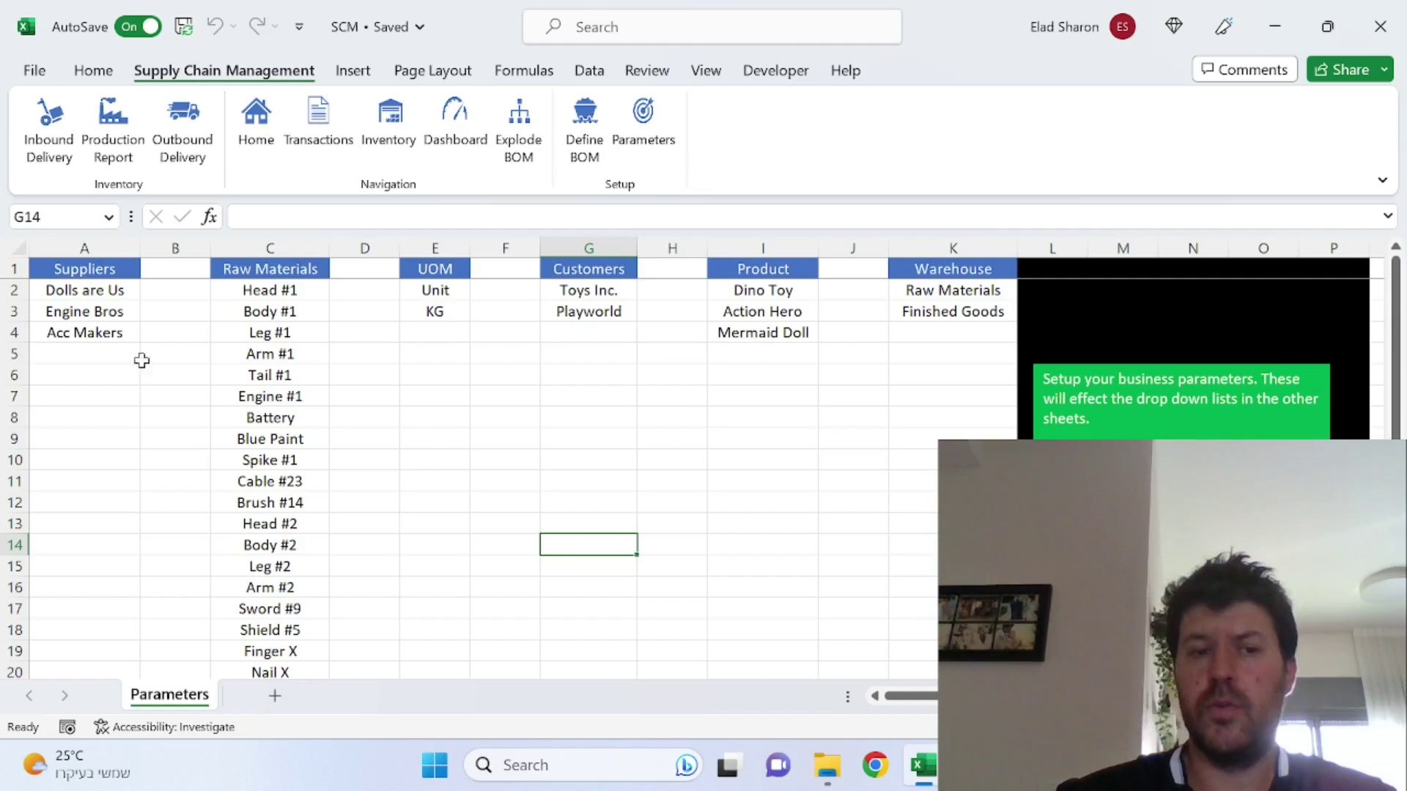
pyautogui.click(88, 354)
pyautogui.click(88, 399)
pyautogui.click(303, 419)
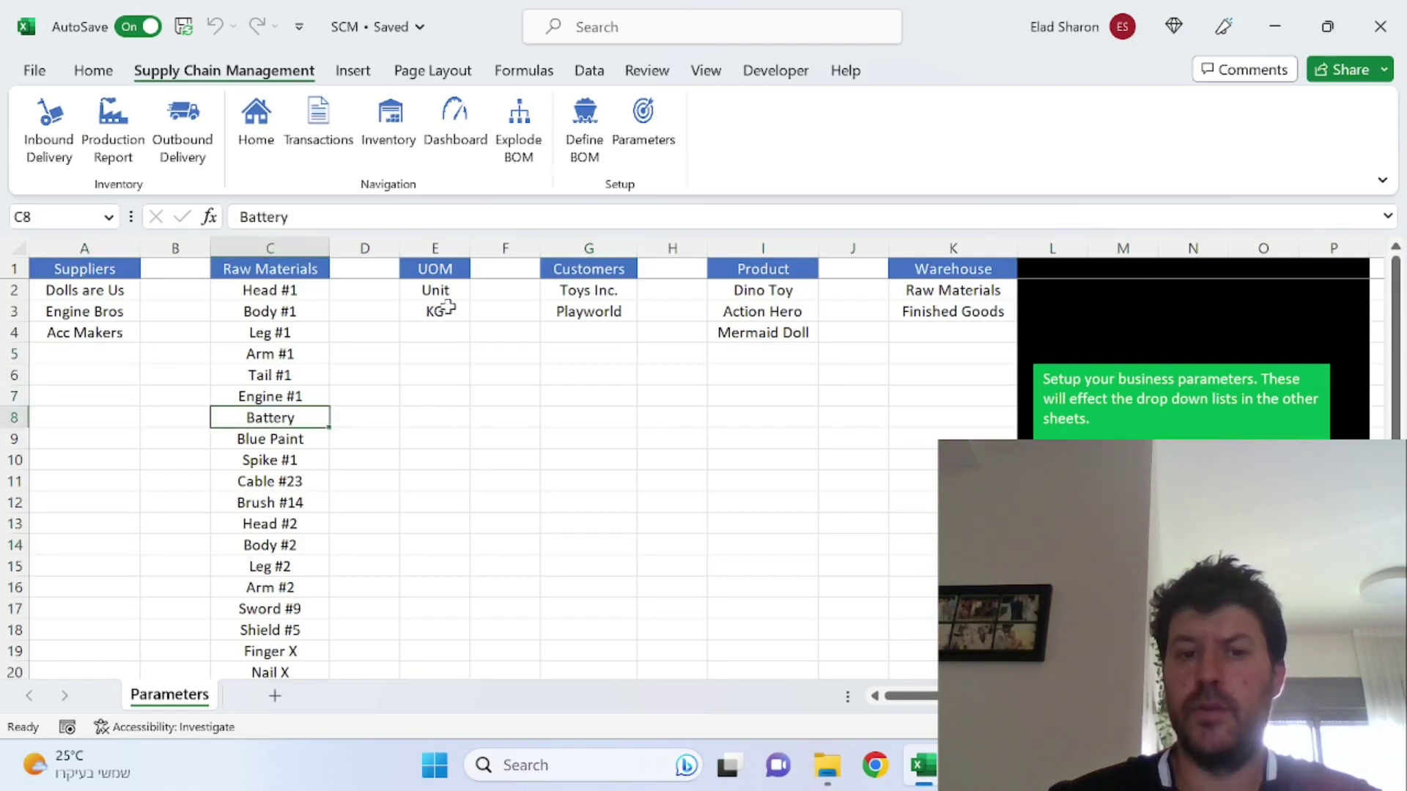
pyautogui.click(603, 328)
pyautogui.click(756, 353)
pyautogui.click(898, 336)
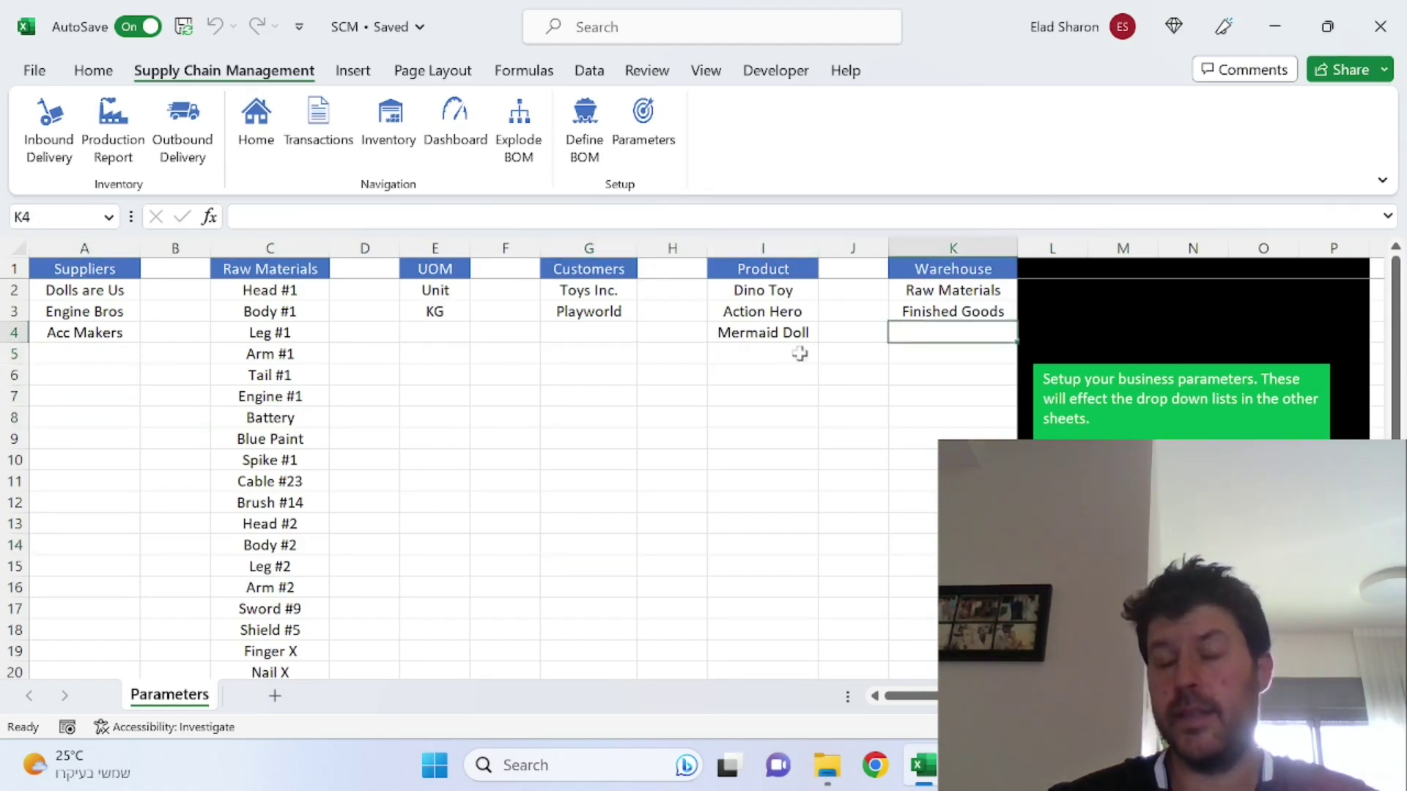
pyautogui.click(584, 134)
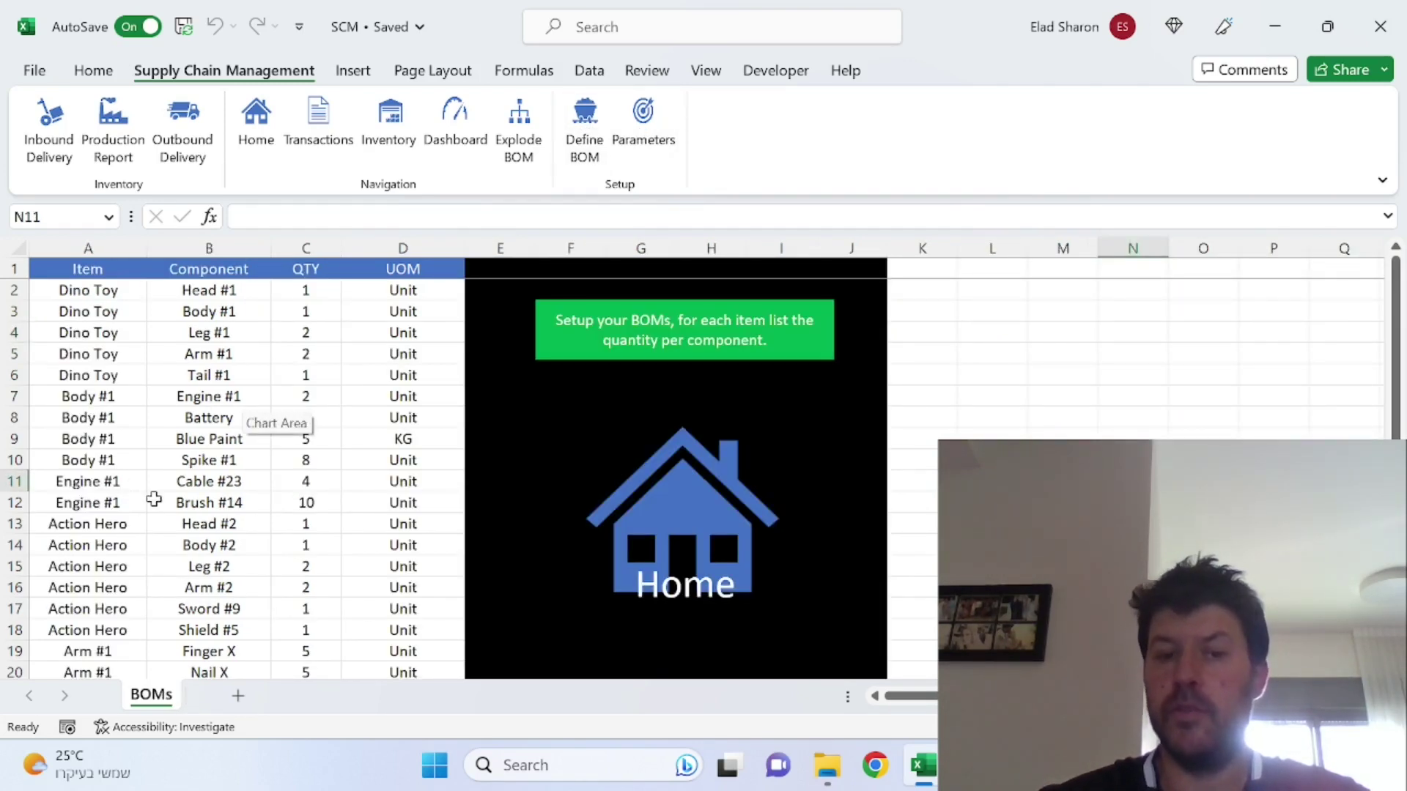
pyautogui.click(330, 500)
pyautogui.click(432, 504)
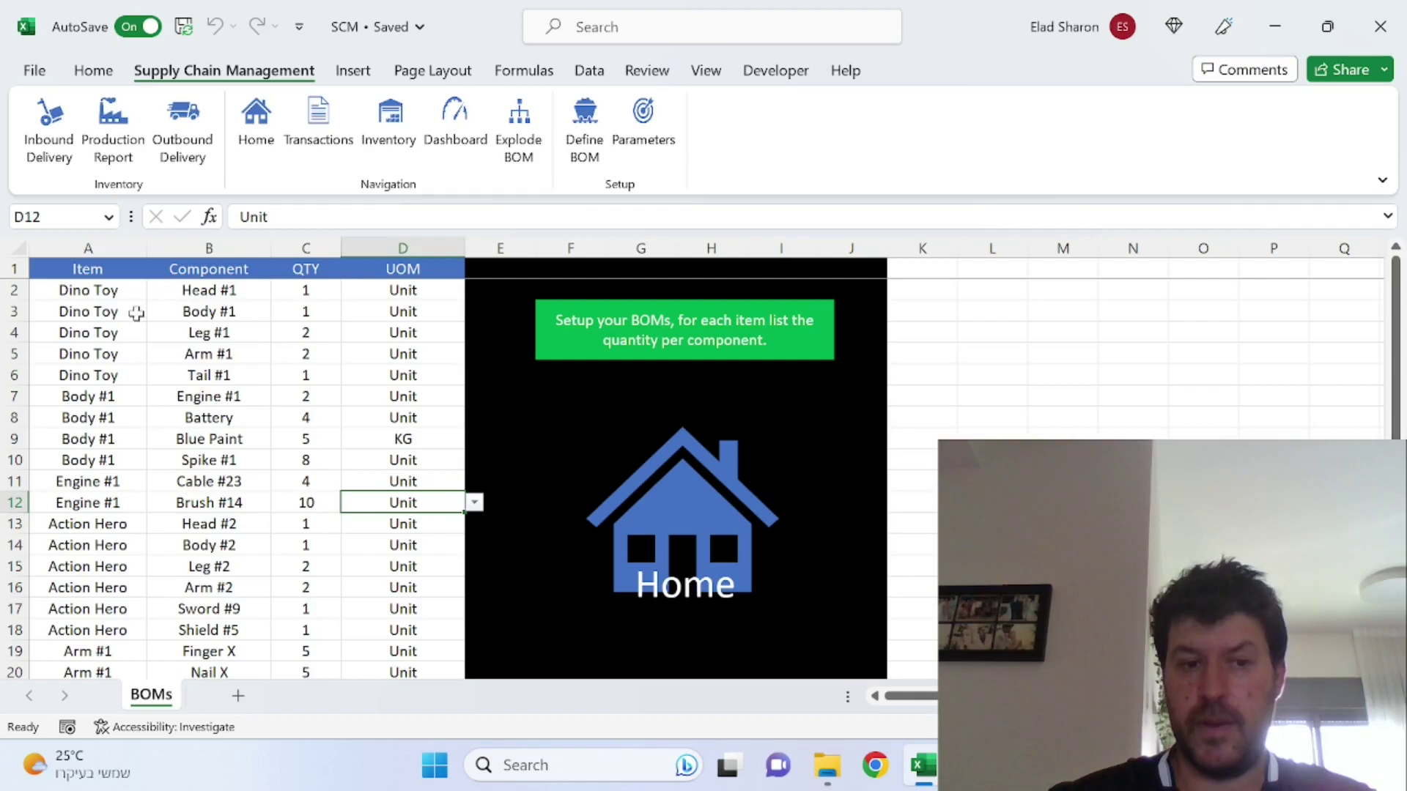
pyautogui.click(123, 291)
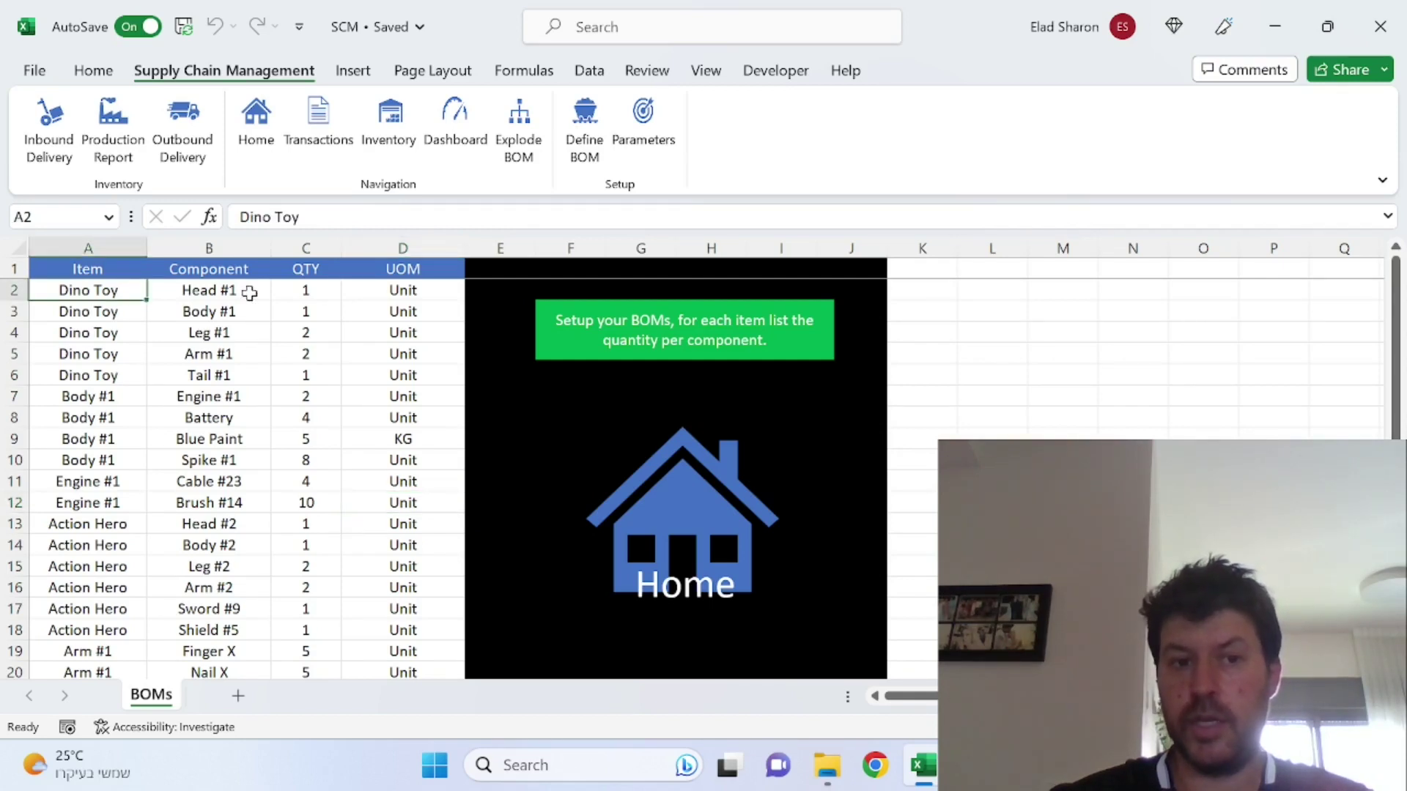
pyautogui.moveTo(249, 293); pyautogui.dragTo(246, 375)
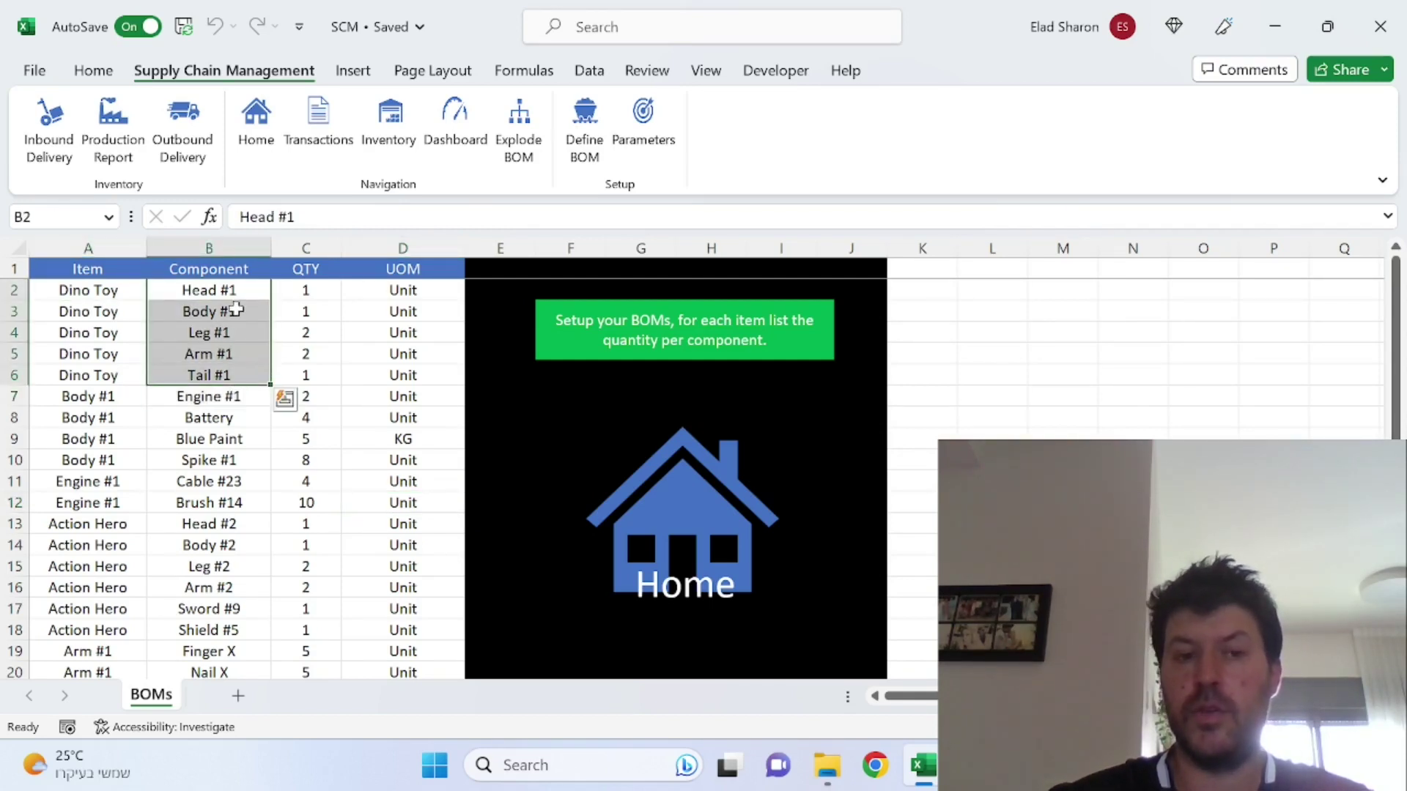
pyautogui.click(241, 297)
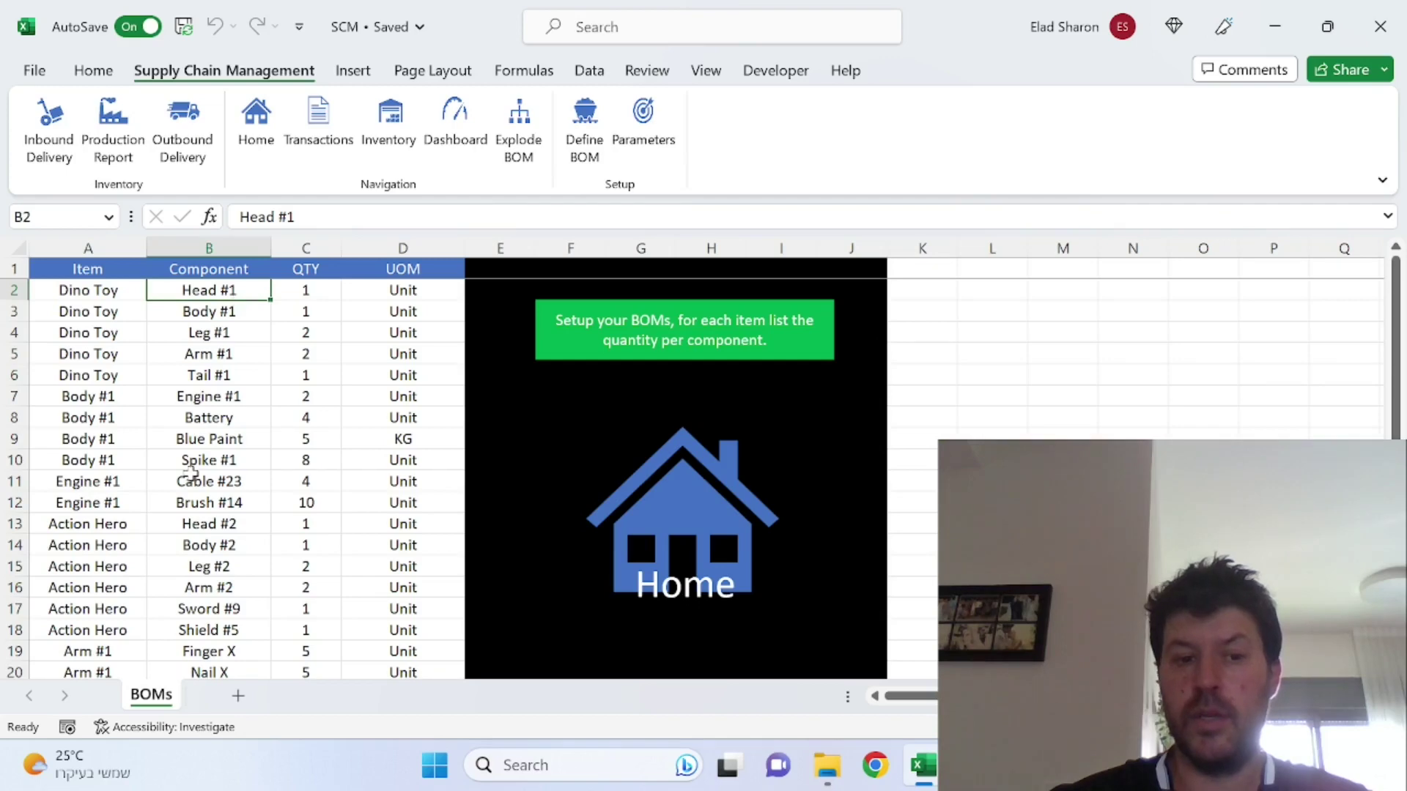
pyautogui.click(194, 480)
pyautogui.scroll(-6, 195, 477)
pyautogui.click(190, 469)
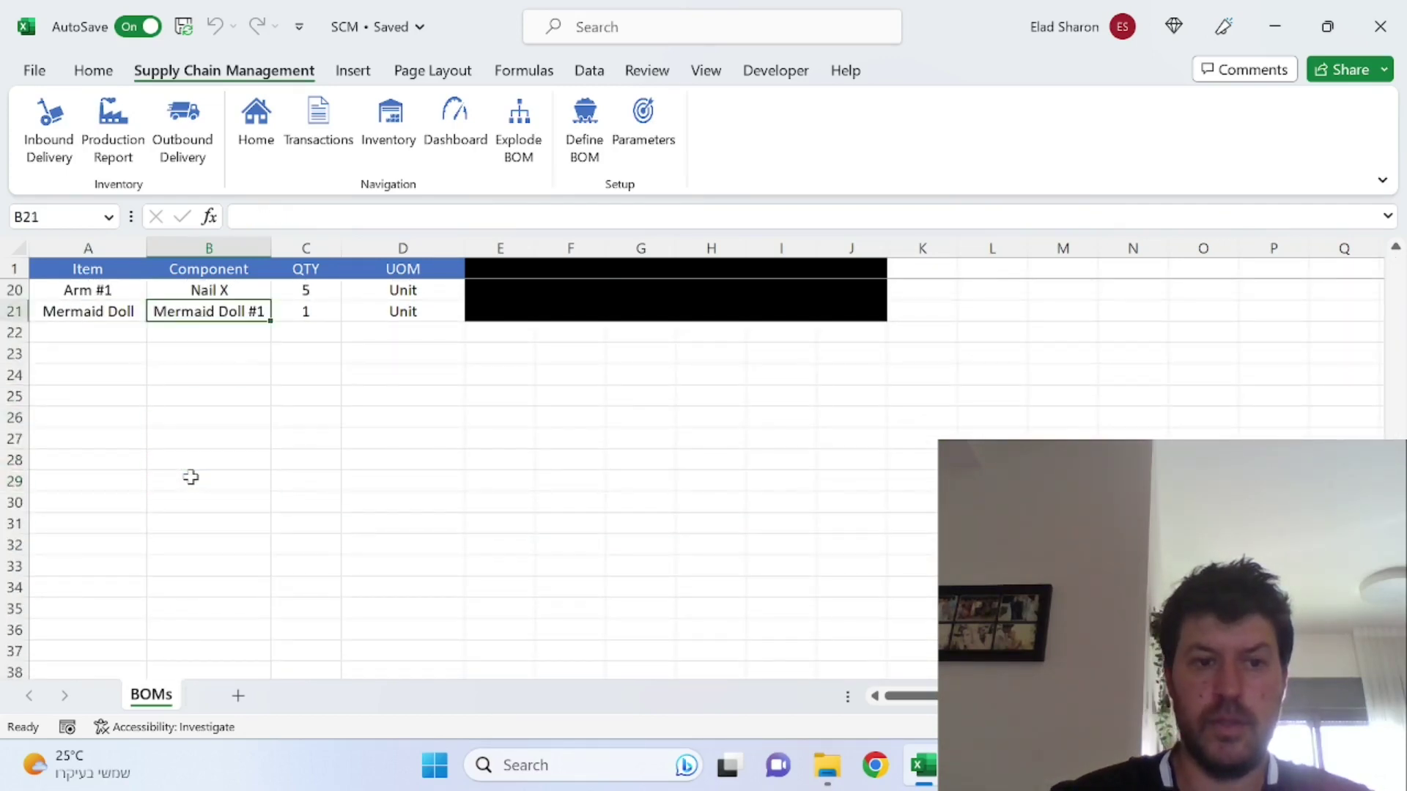
pyautogui.press('Up')
pyautogui.press('Up')
pyautogui.press('Up')
pyautogui.press('Up')
pyautogui.press('Up')
pyautogui.press('Up')
pyautogui.press('Up')
pyautogui.press('Up')
pyautogui.press('Up')
pyautogui.press('Up')
pyautogui.press('Up')
pyautogui.press('Up')
pyautogui.press('Up')
pyautogui.press('Up')
pyautogui.press('Up')
pyautogui.press('Up')
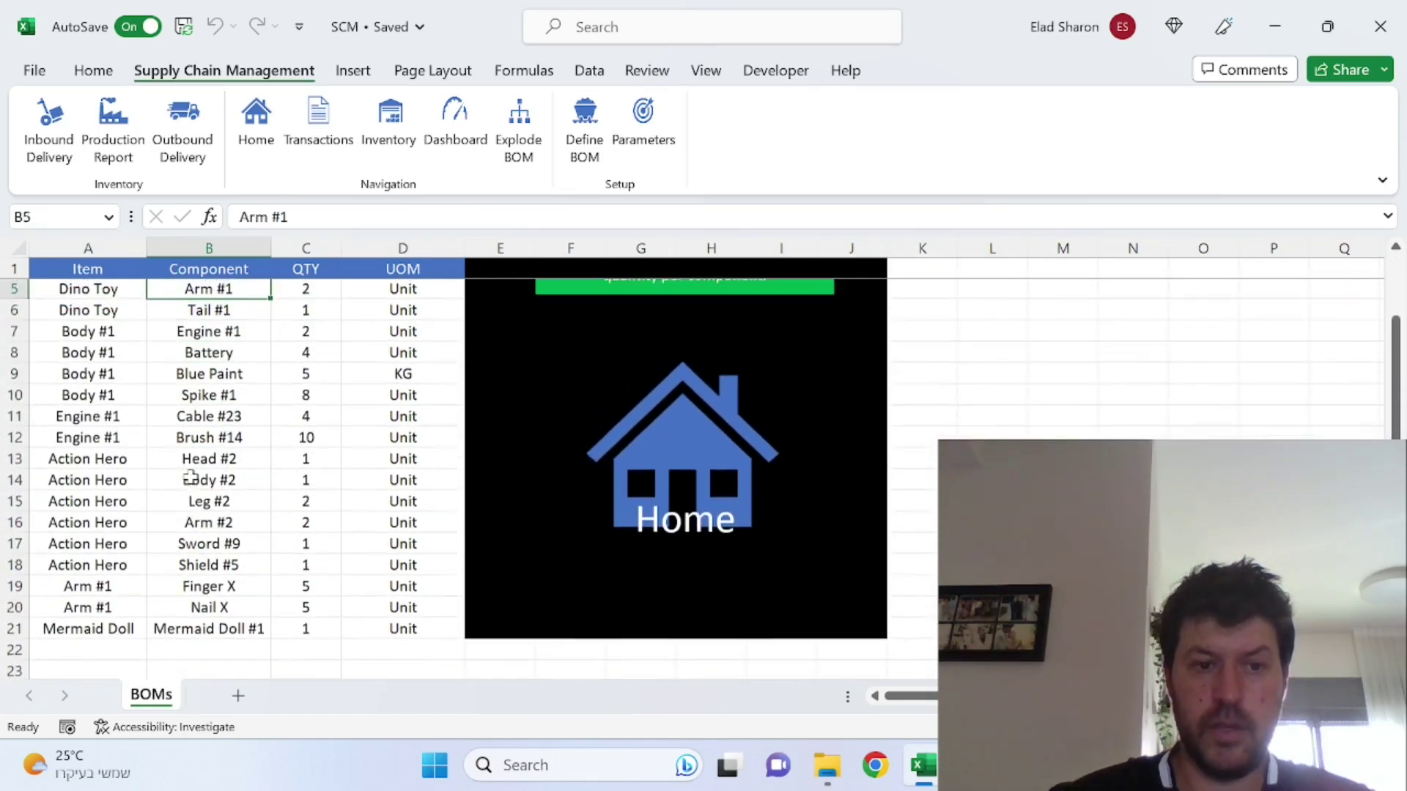
pyautogui.click(107, 590)
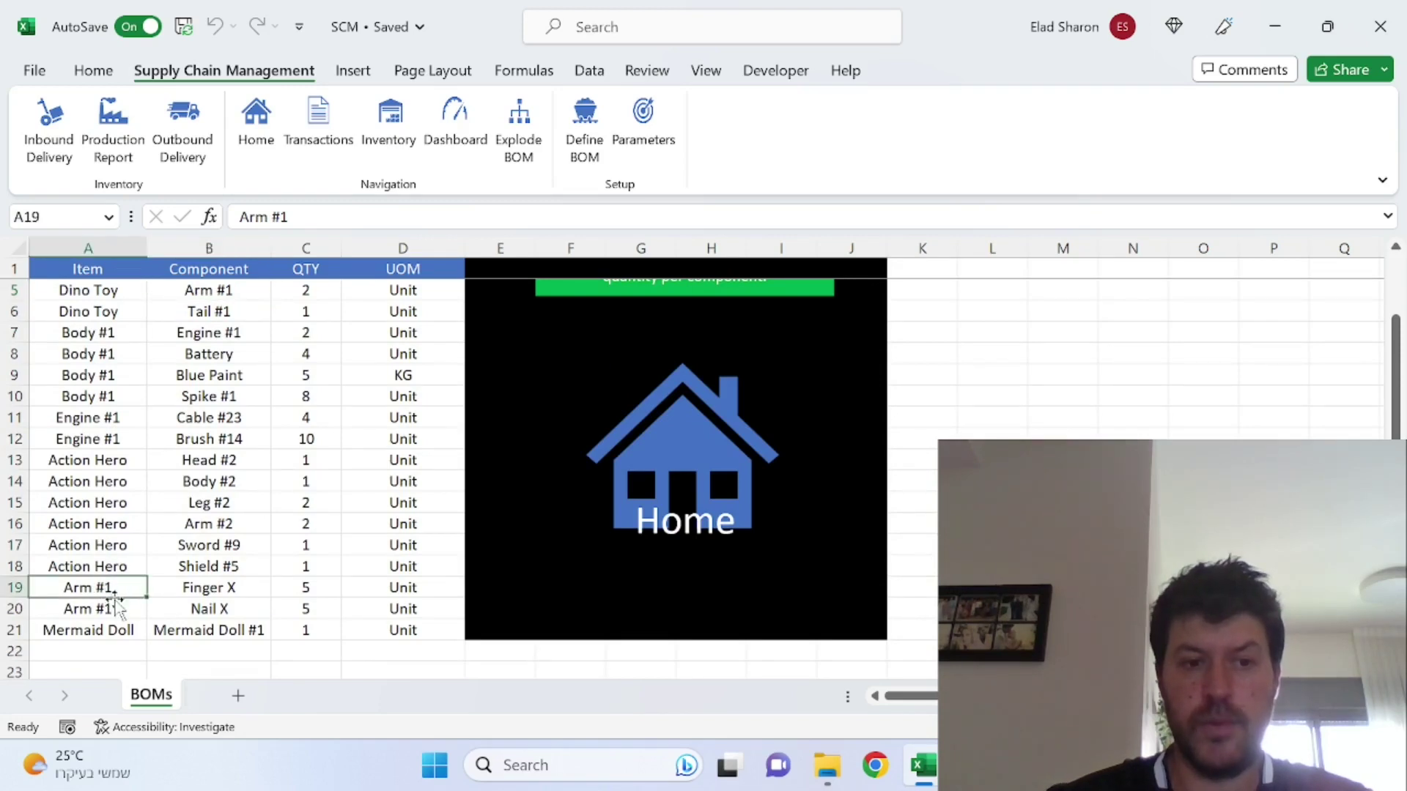
pyautogui.click(239, 588)
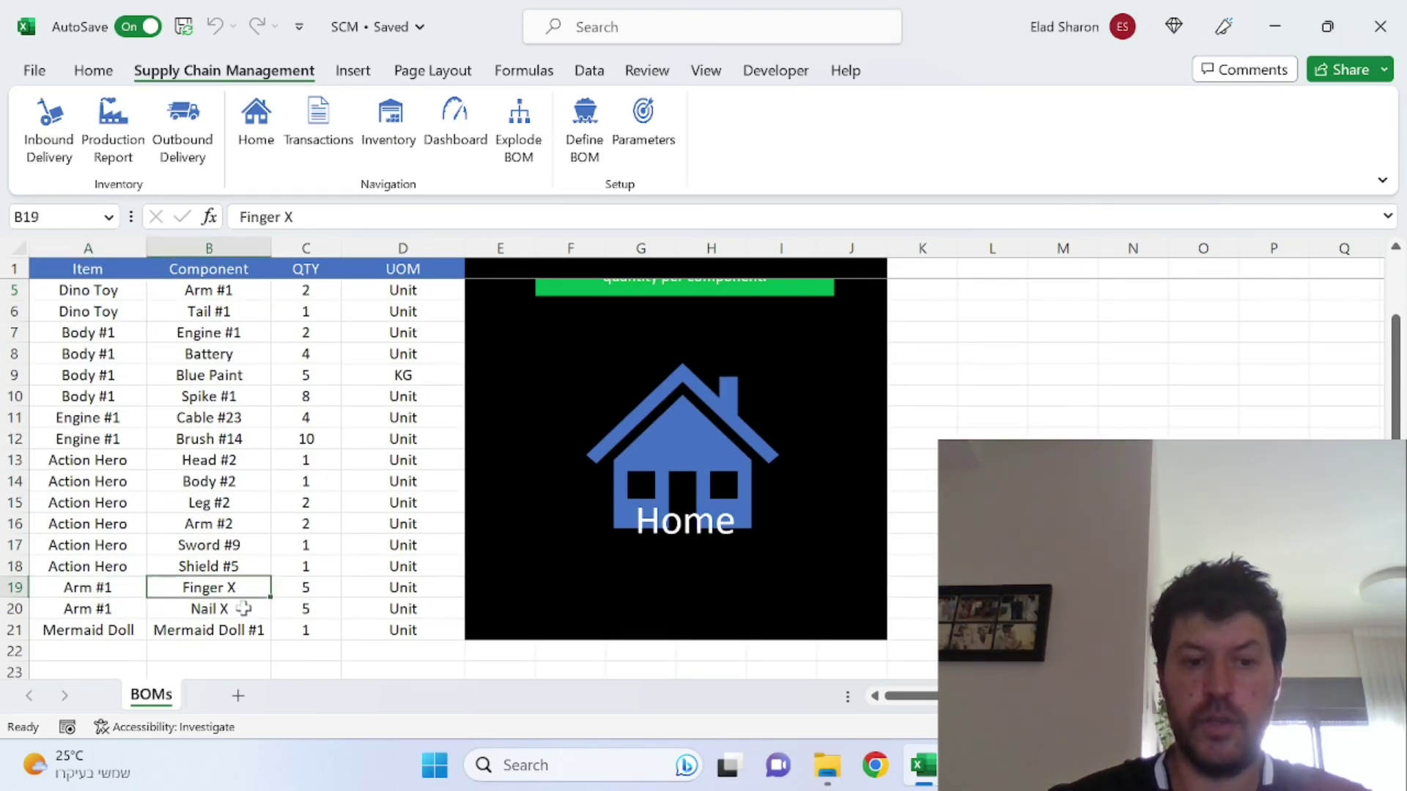
pyautogui.click(244, 609)
pyautogui.click(250, 593)
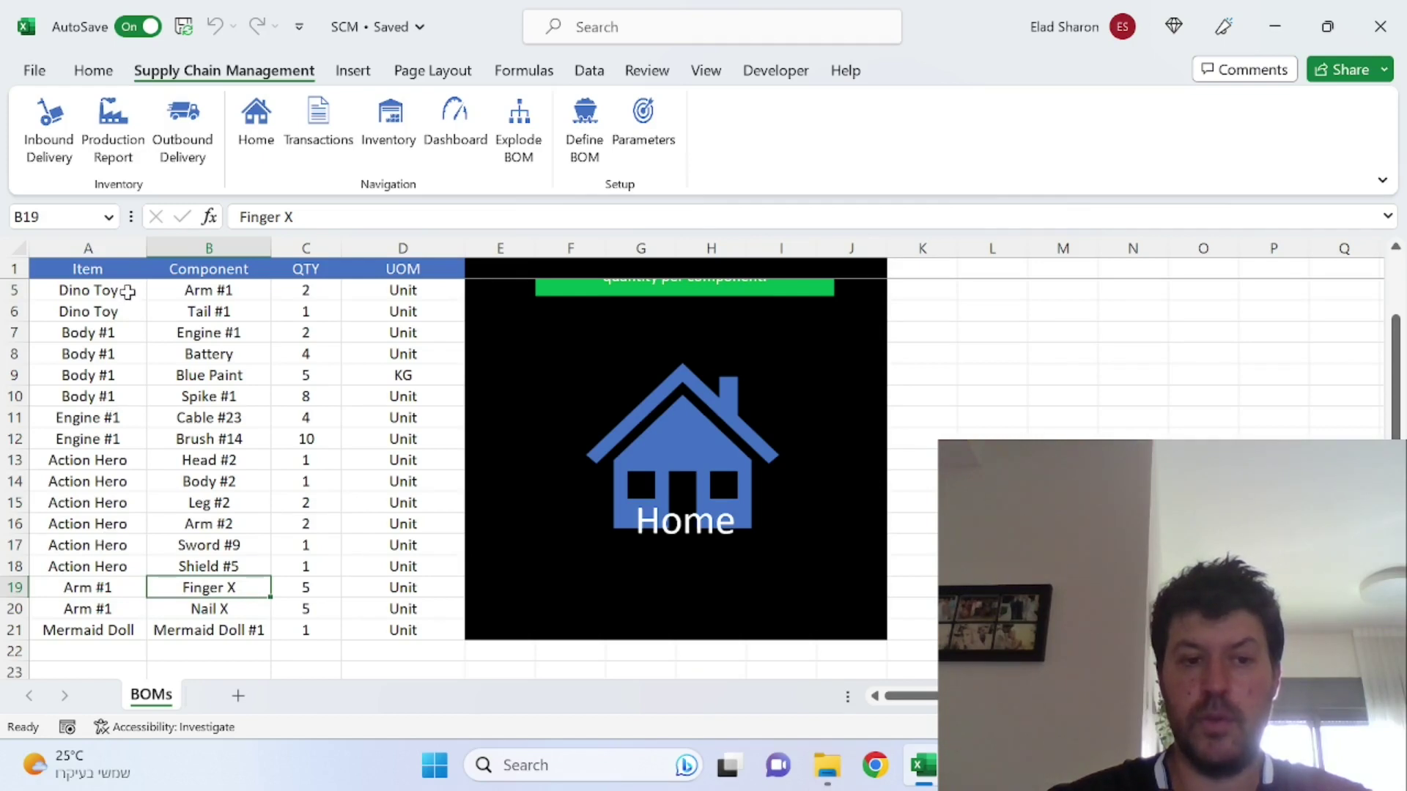
pyautogui.click(127, 292)
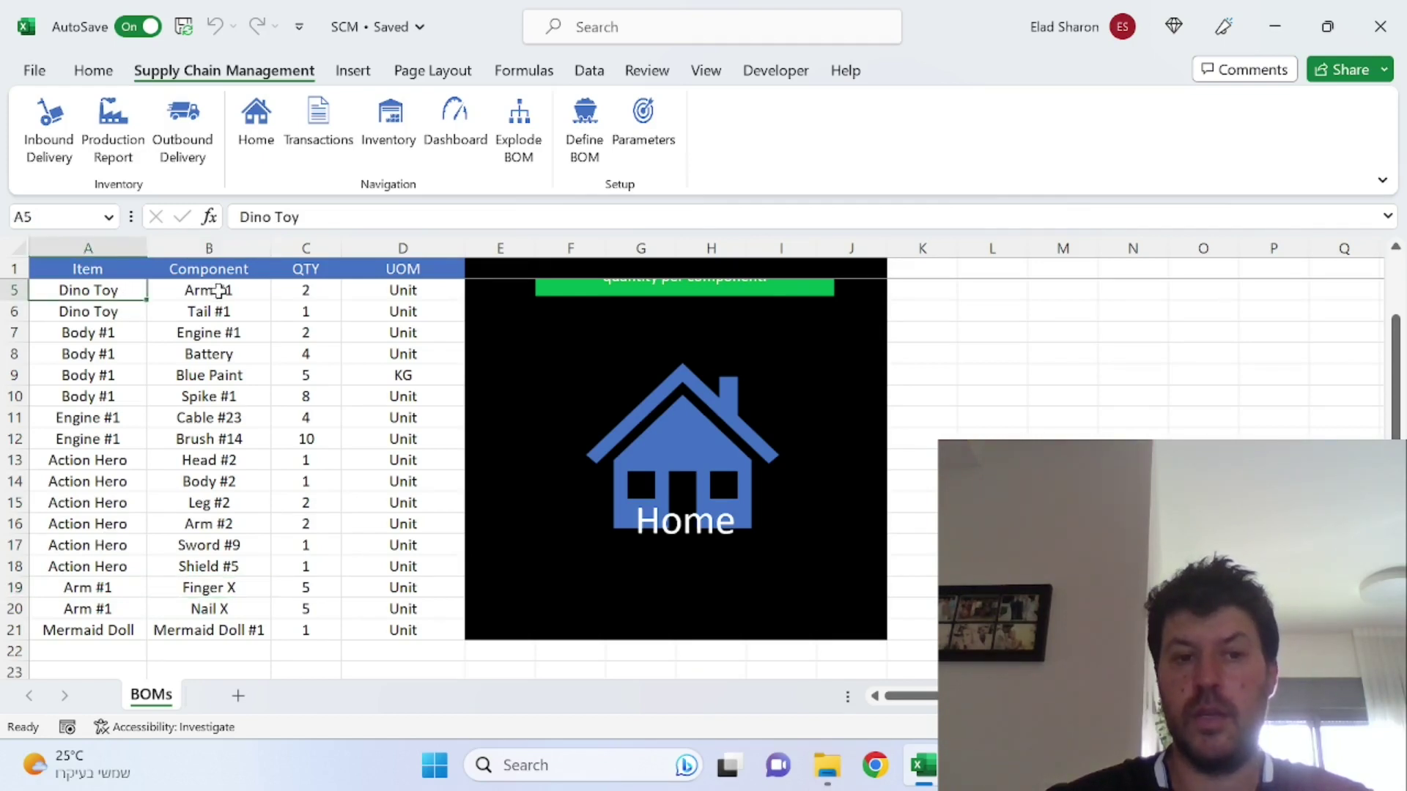
pyautogui.click(217, 290)
pyautogui.click(309, 290)
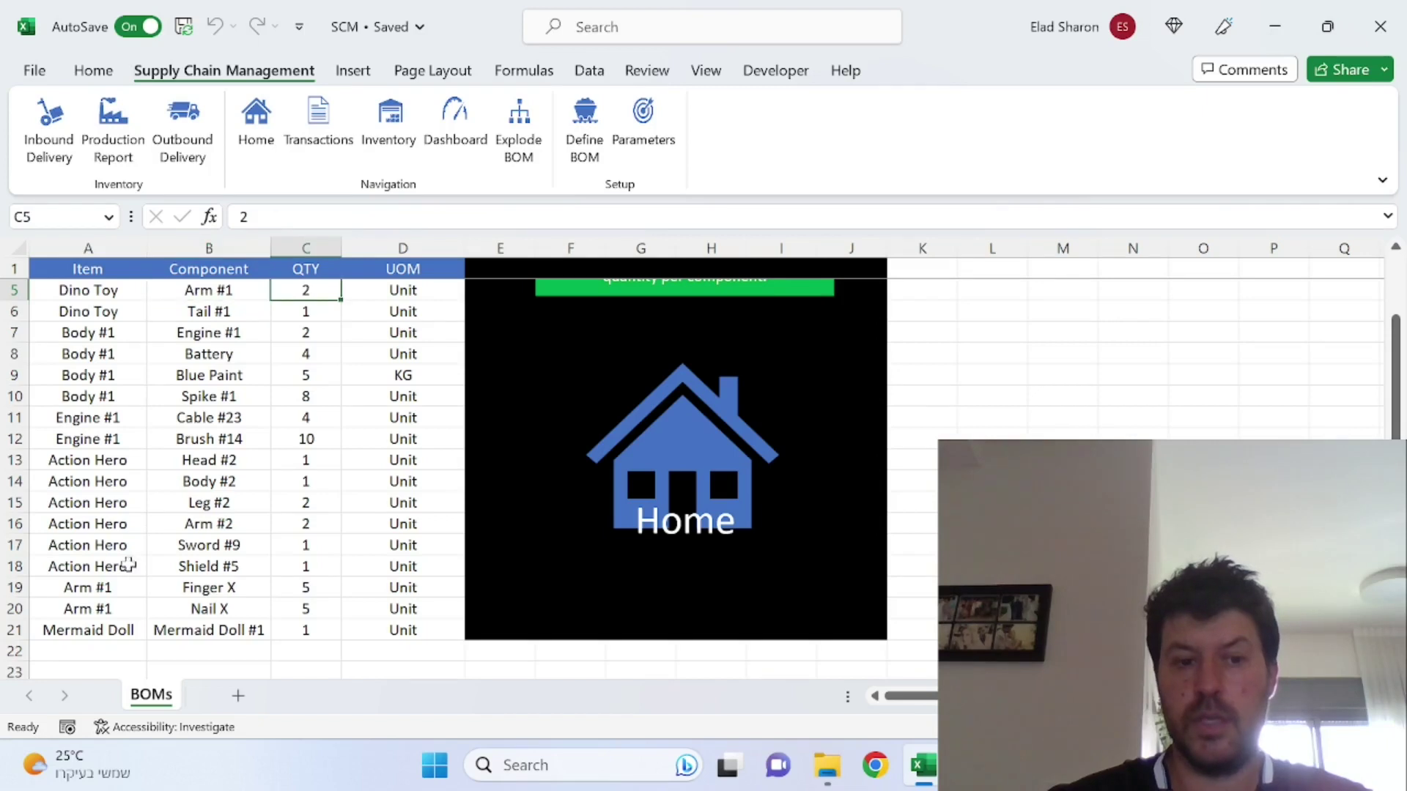
pyautogui.click(109, 591)
pyautogui.click(310, 590)
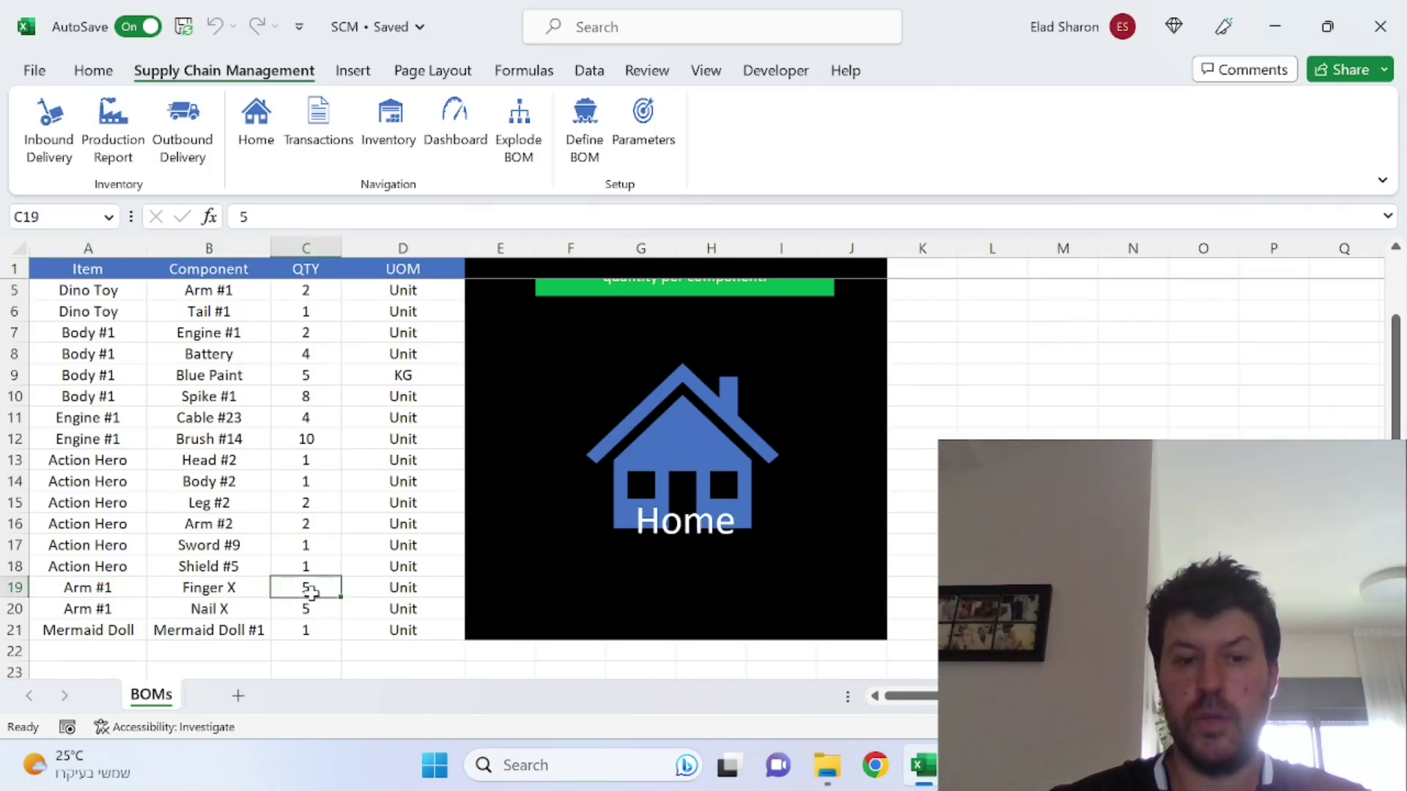
pyautogui.click(320, 606)
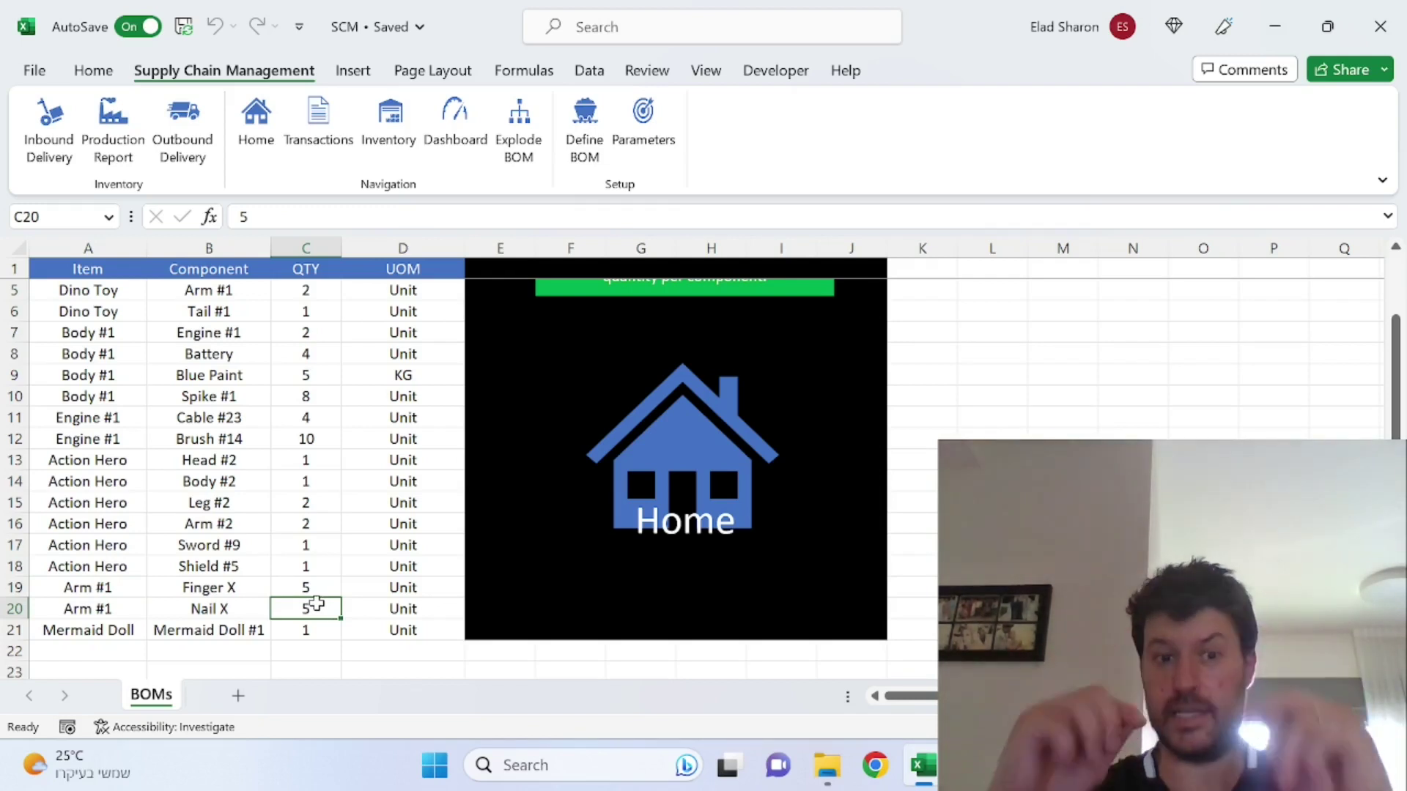
pyautogui.click(266, 484)
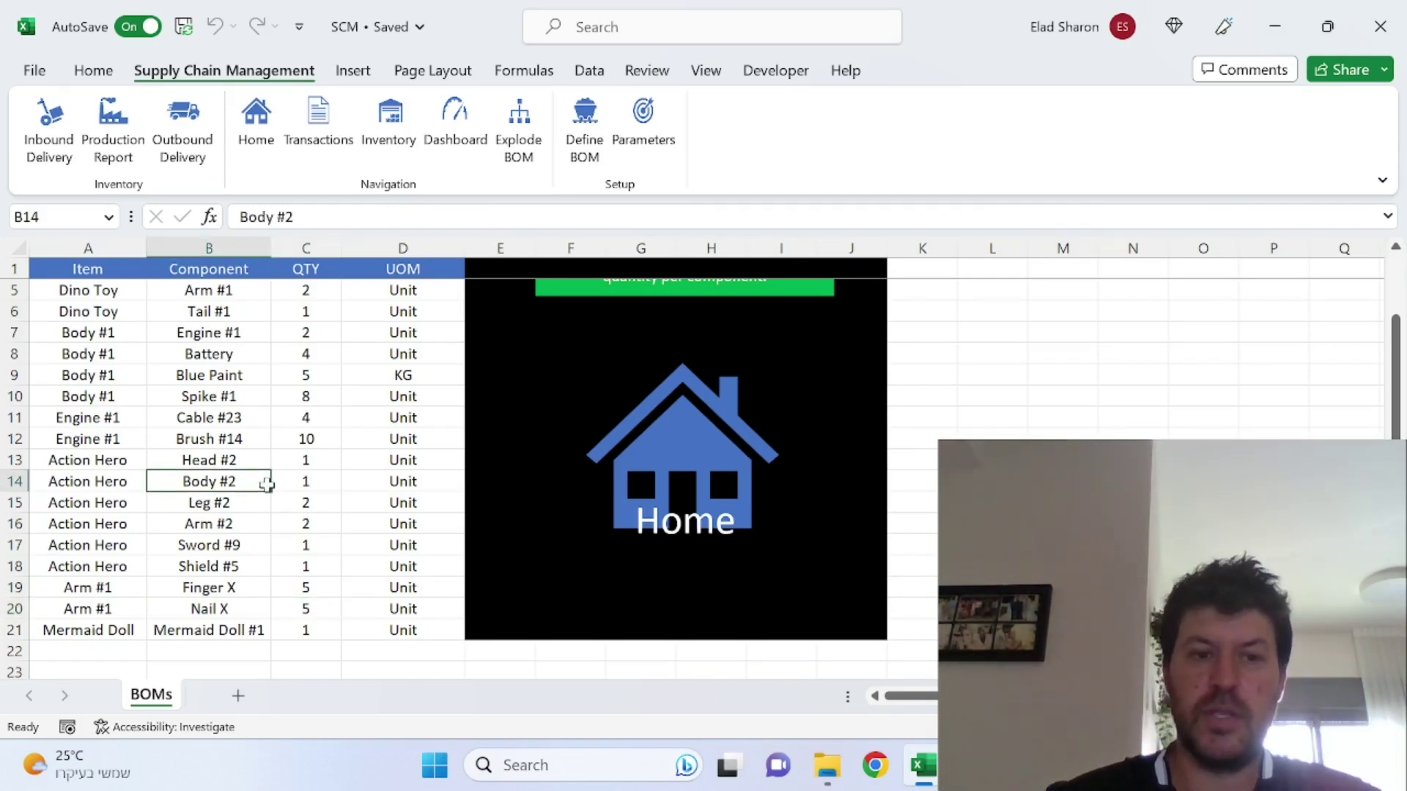
pyautogui.scroll(1, 266, 484)
pyautogui.click(266, 484)
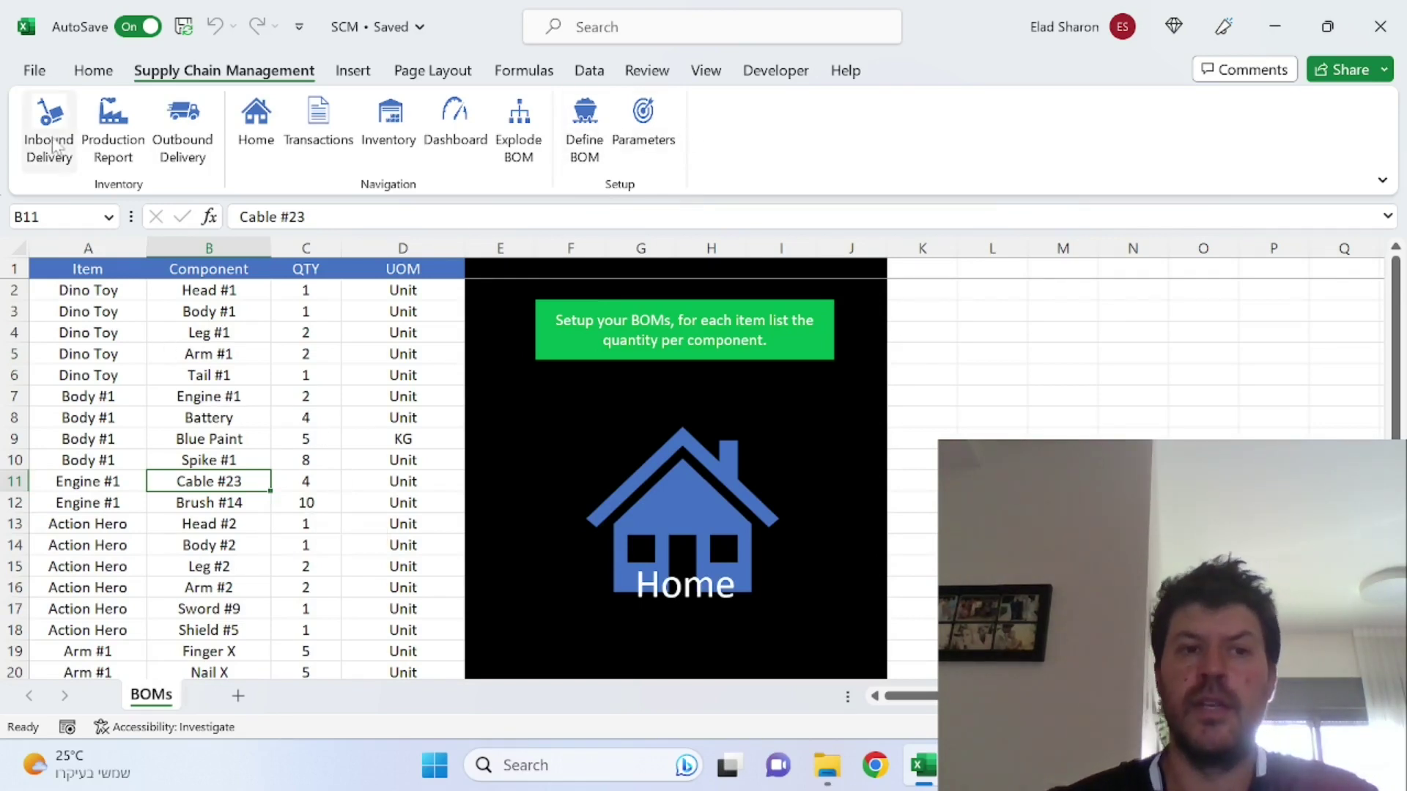
# From the Home dashboard, open the Inbound Delivery form dated 05/15/23 for Raw Materials.
pyautogui.click(55, 144)
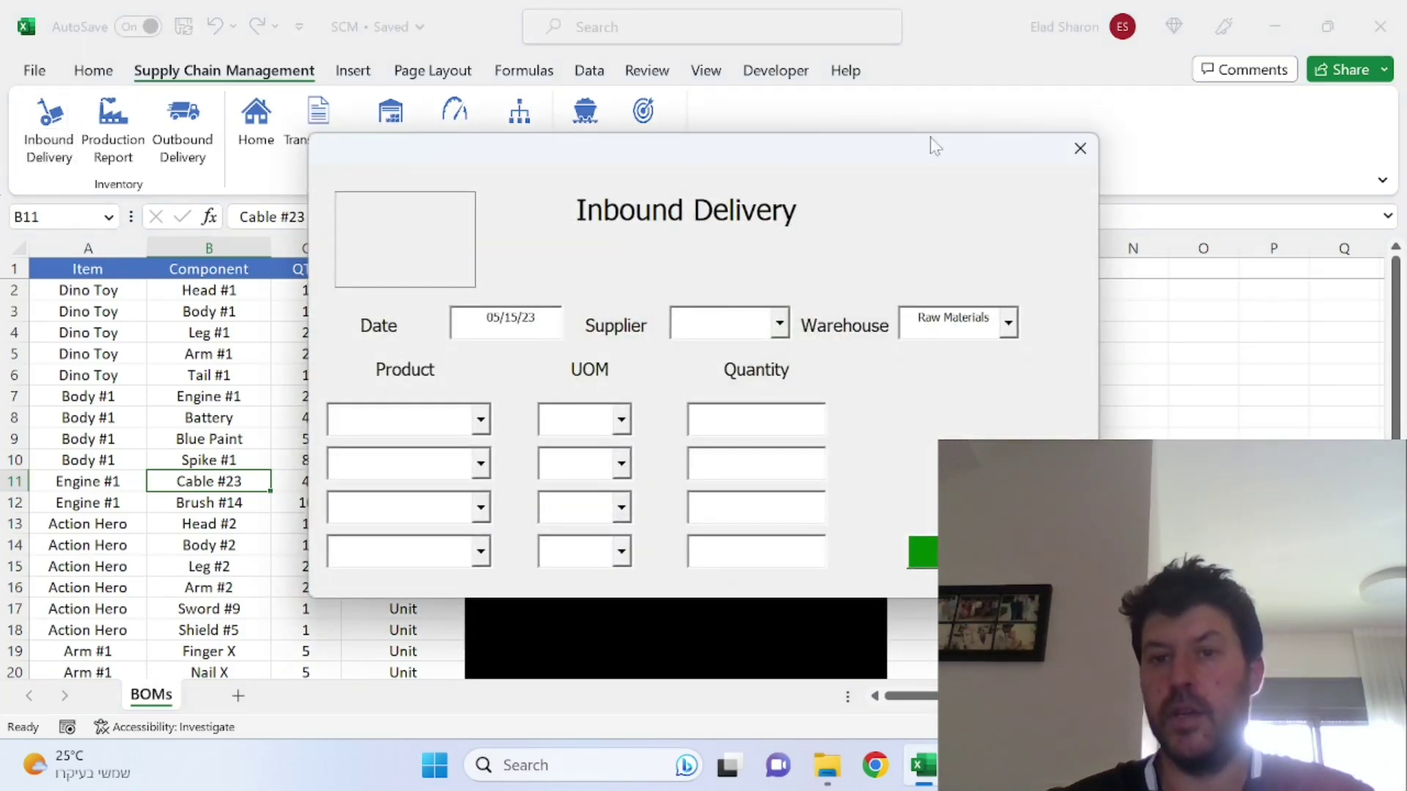
pyautogui.click(1079, 149)
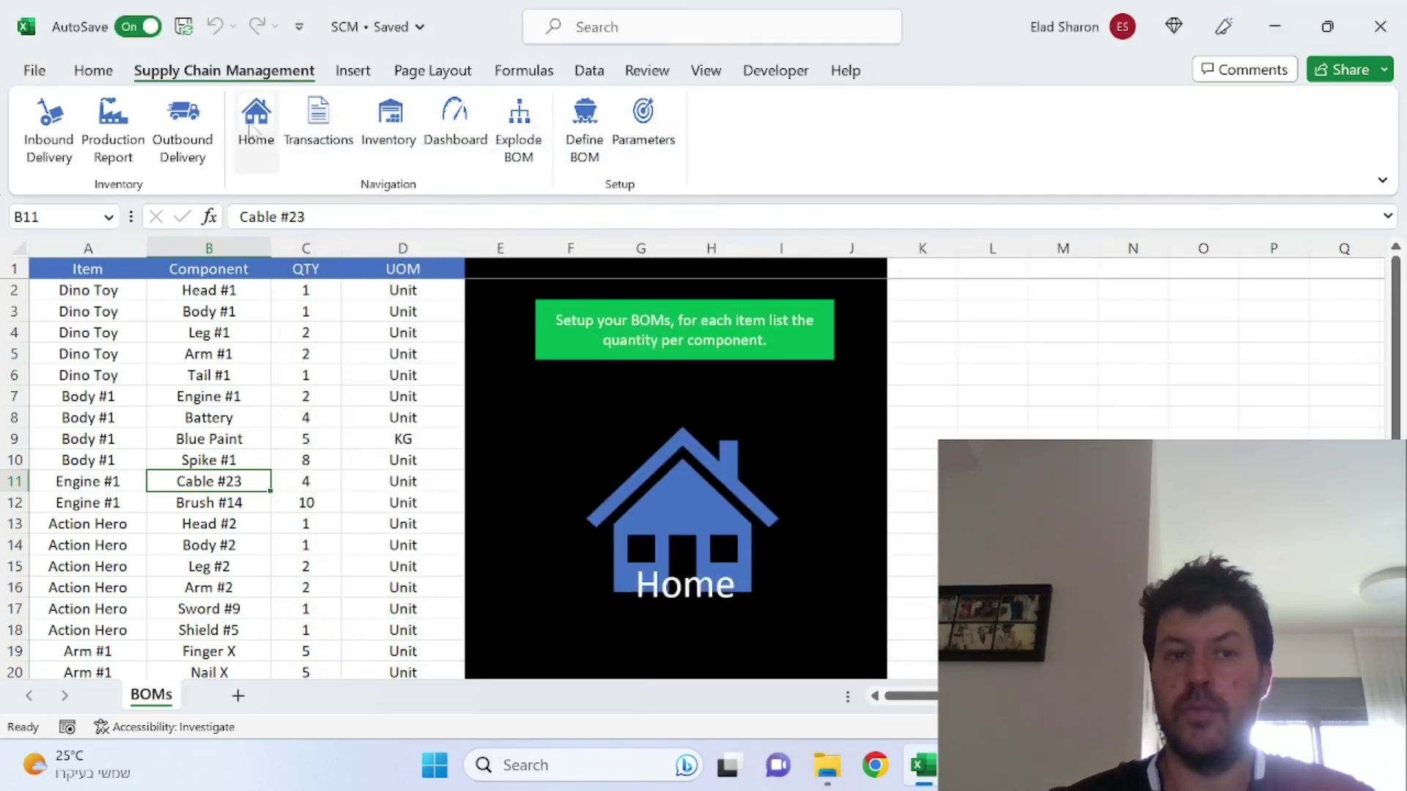
pyautogui.click(256, 121)
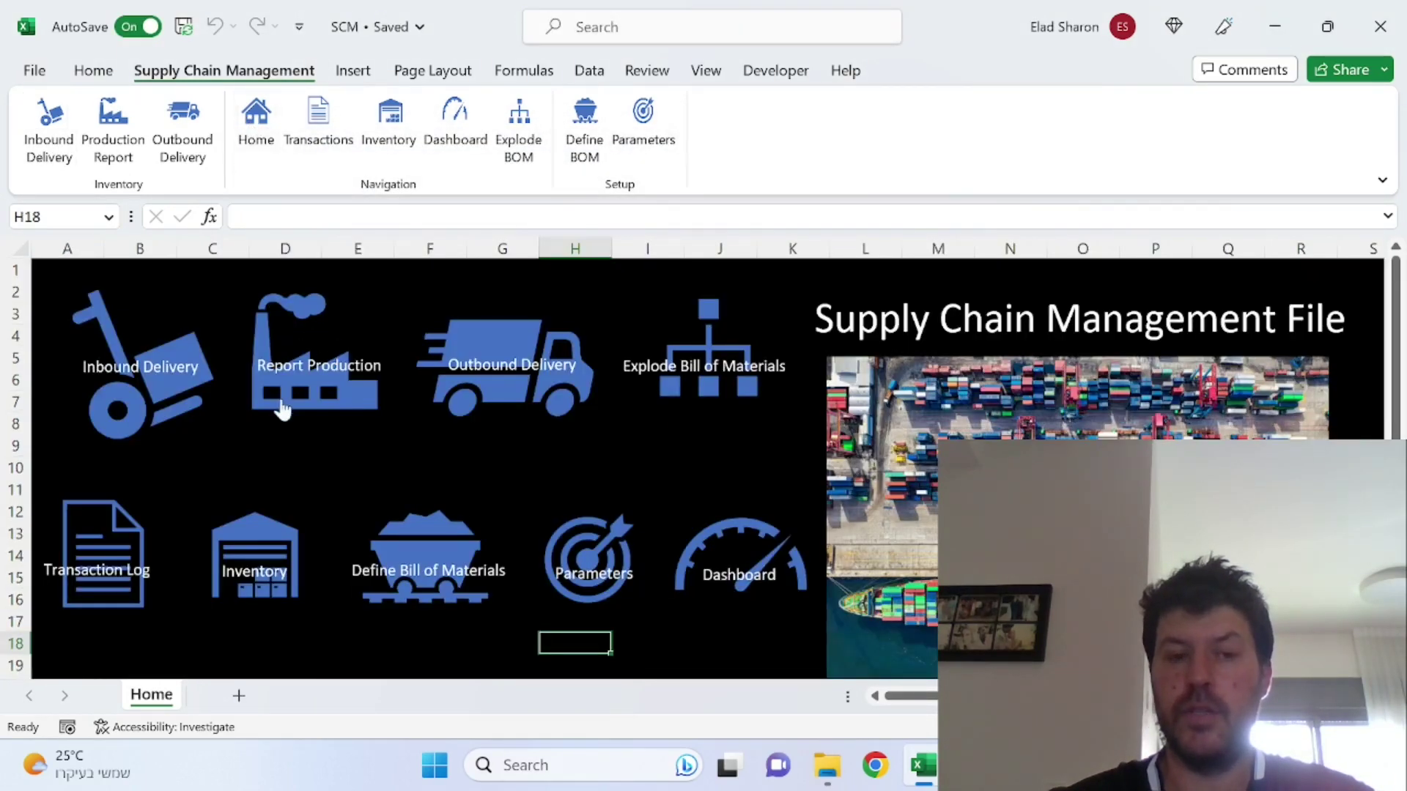
pyautogui.click(147, 397)
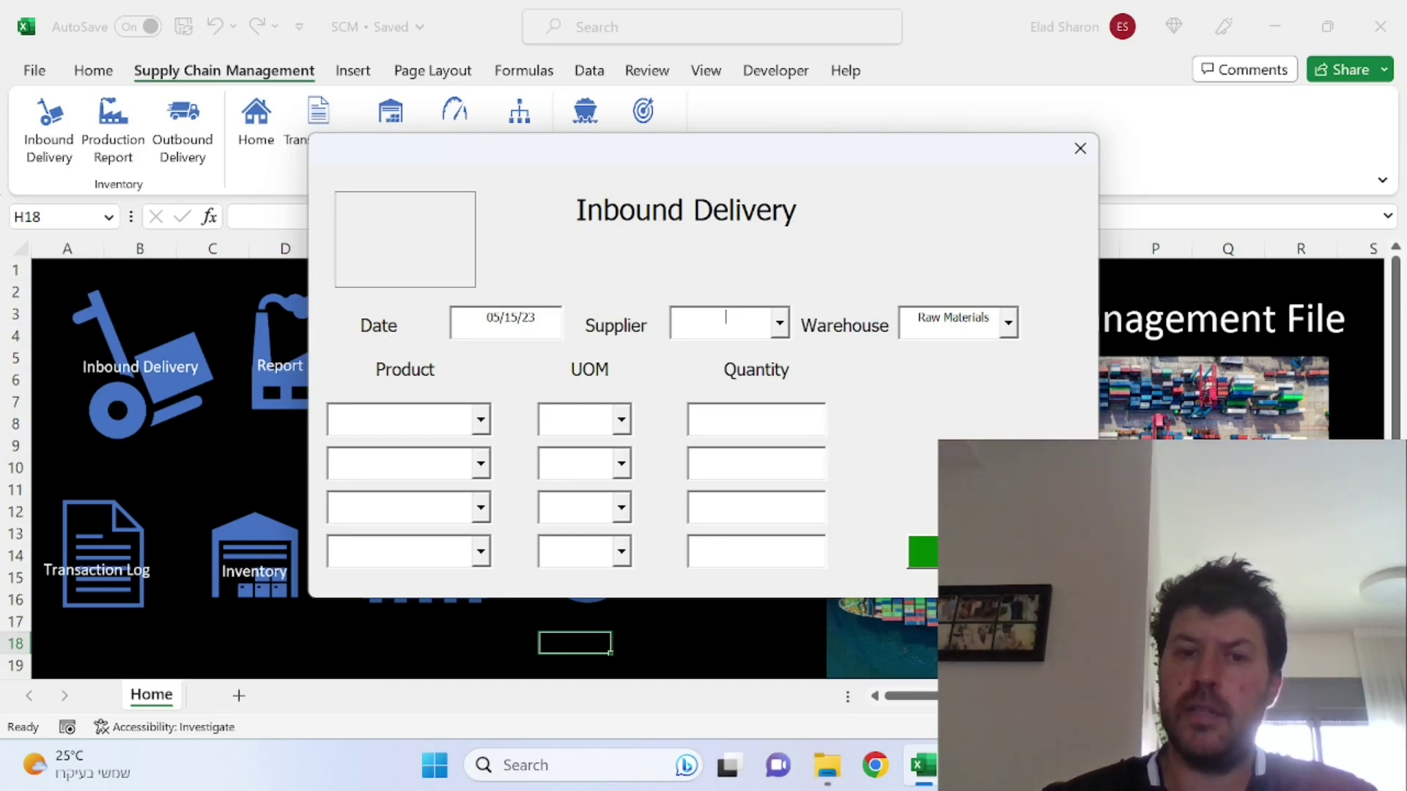
# Set the delivery's supplier to Dolls are Us and warehouse to Raw Materials.
pyautogui.click(780, 324)
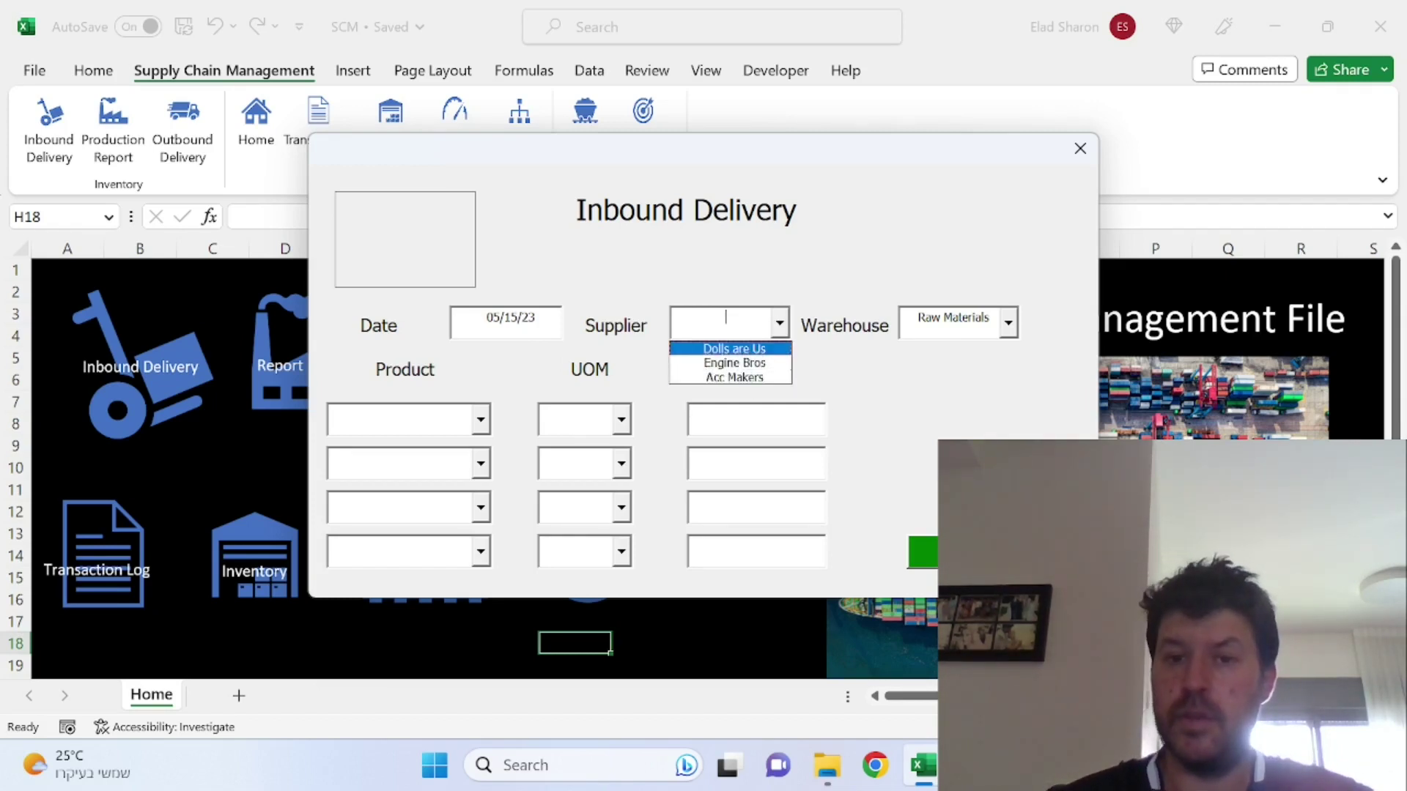
pyautogui.click(762, 350)
pyautogui.click(1008, 325)
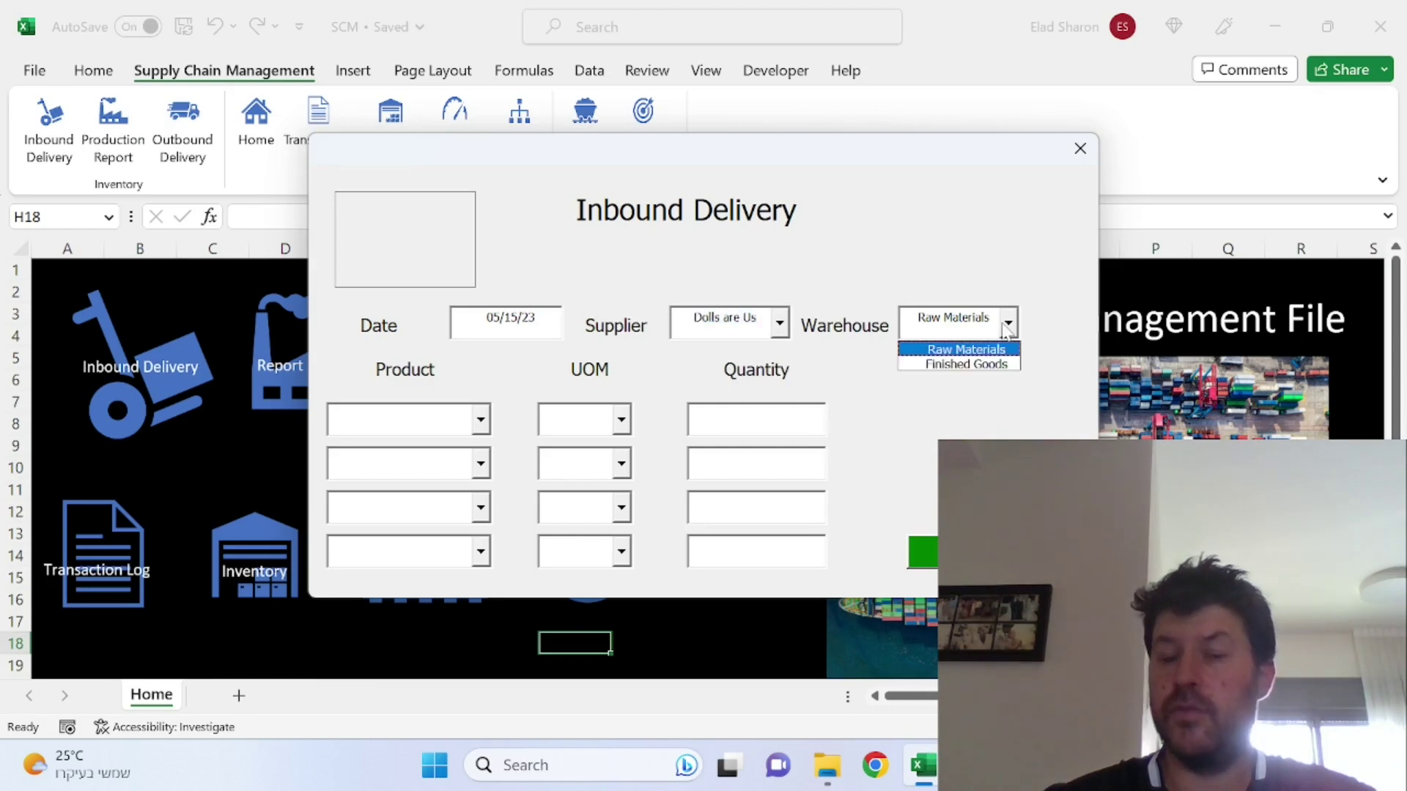
pyautogui.click(1008, 326)
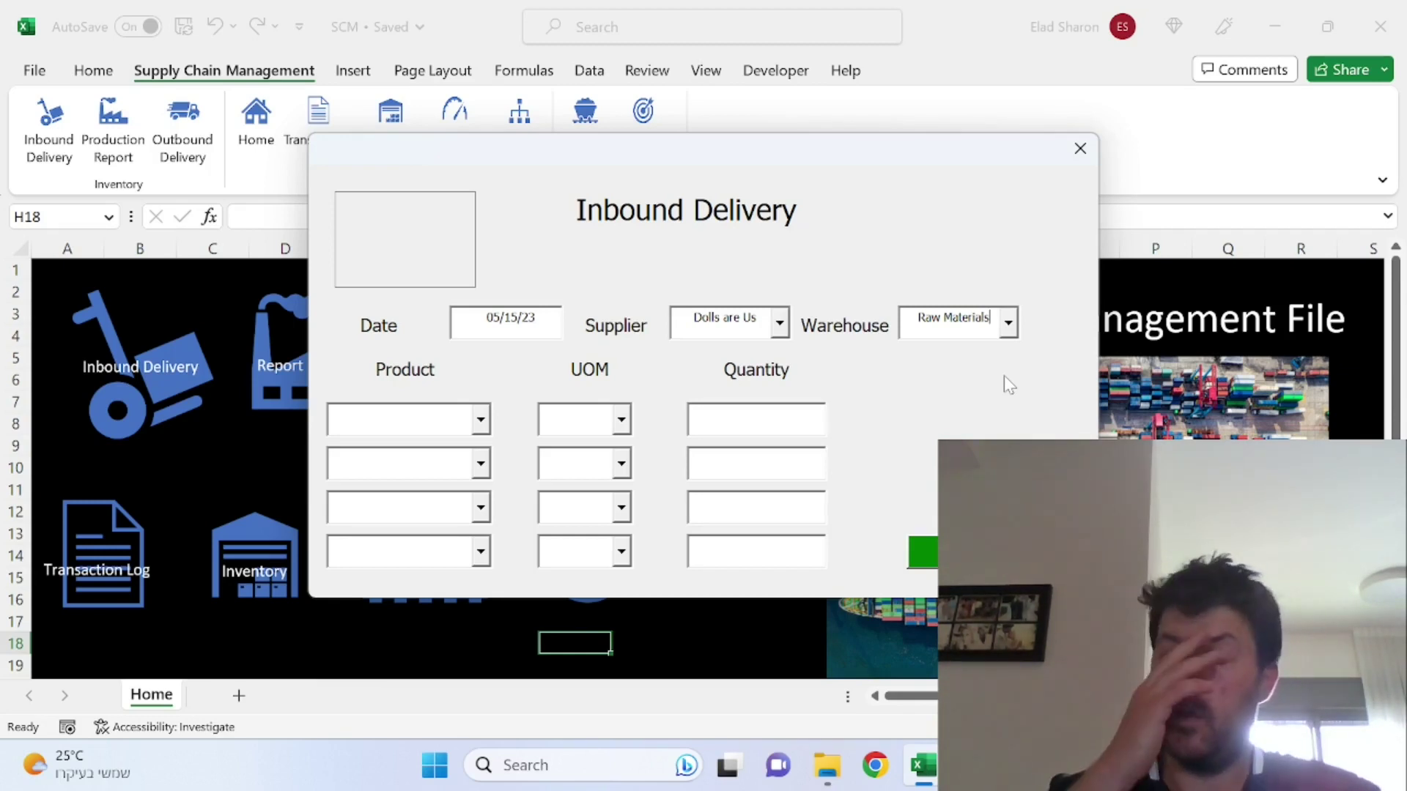
# Fill the first line with Head #1, unit Unit, quantity 5.
pyautogui.click(480, 420)
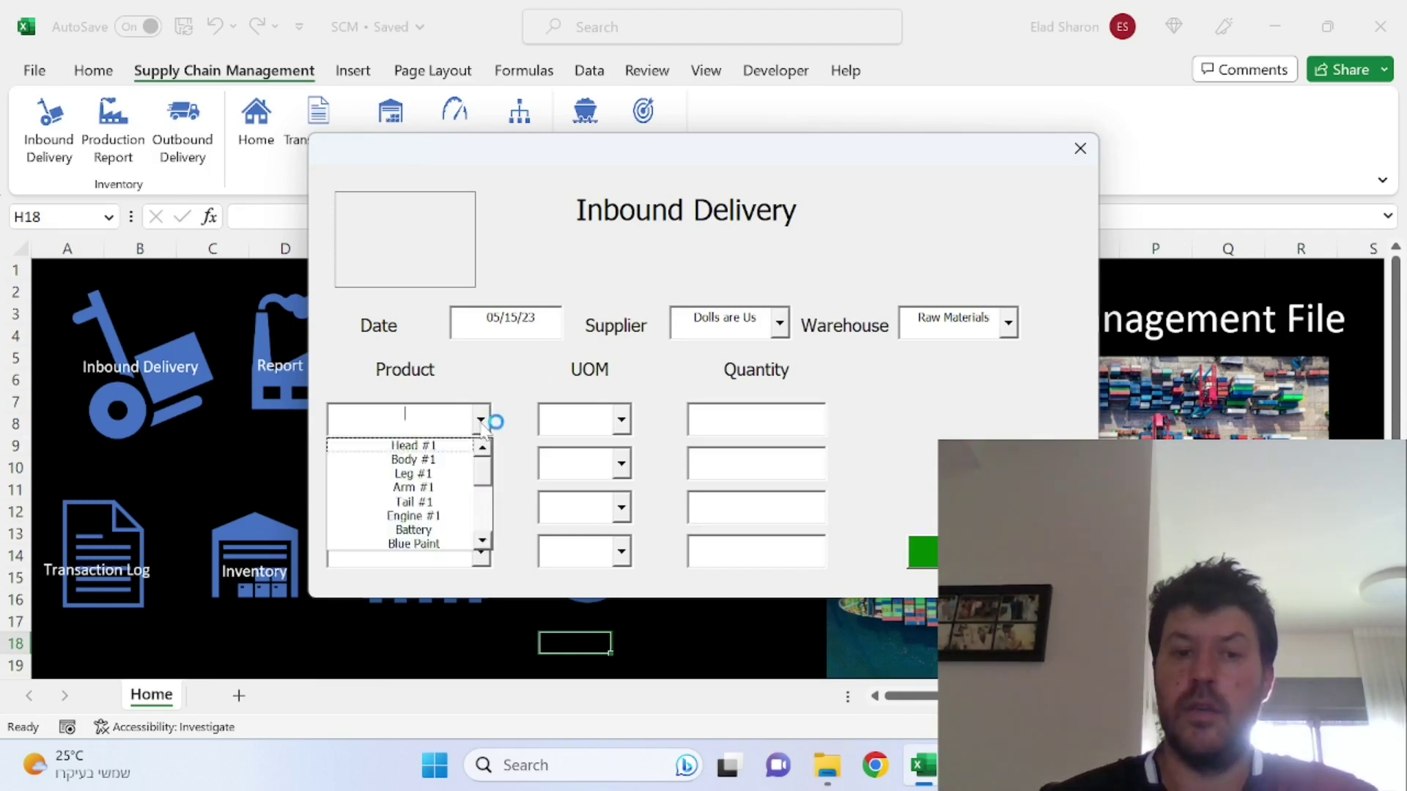
pyautogui.click(482, 541)
pyautogui.click(482, 446)
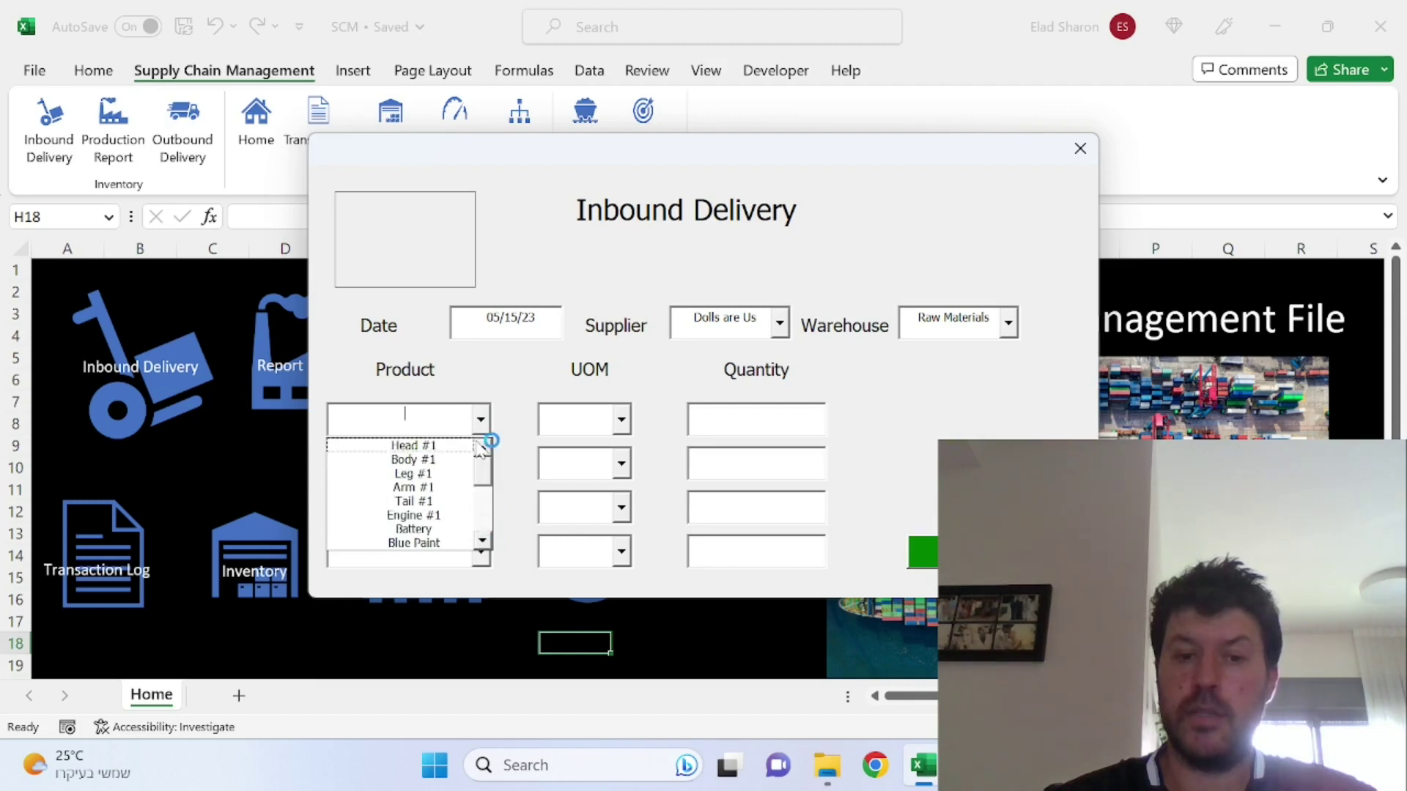
pyautogui.click(463, 447)
pyautogui.click(623, 420)
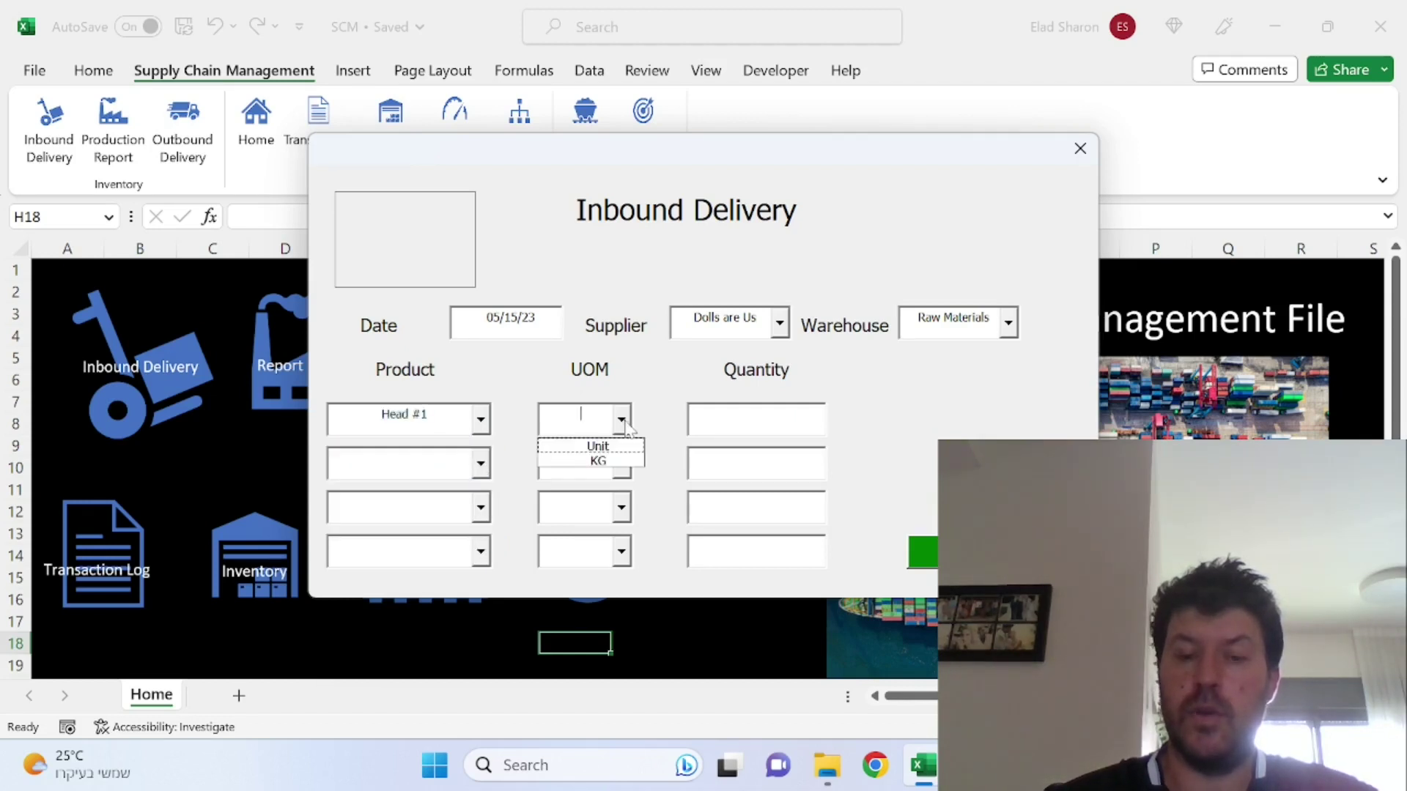
pyautogui.click(597, 445)
pyautogui.press('Tab')
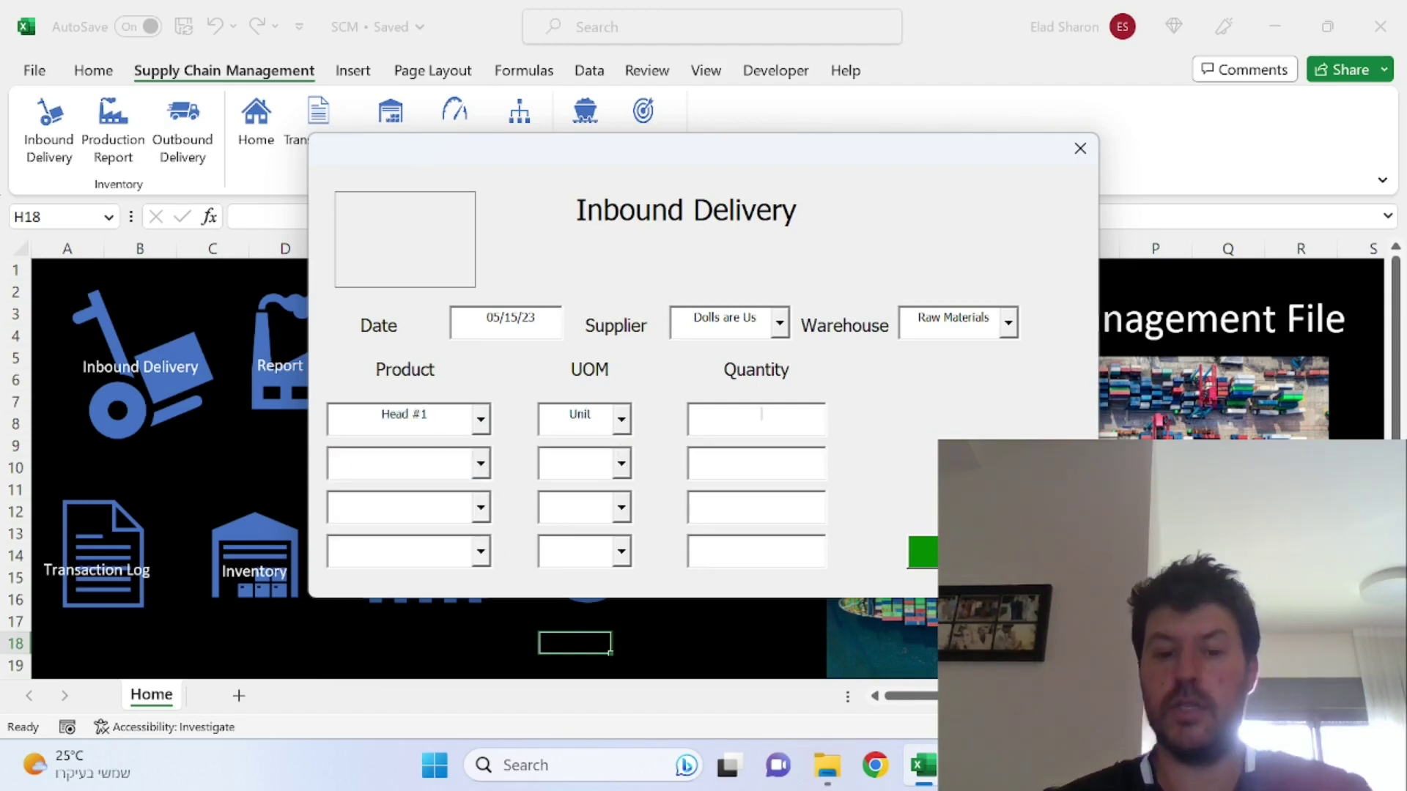
# Fill the second line with Body #1, unit Unit, quantity 10.
pyautogui.click(481, 463)
pyautogui.click(455, 503)
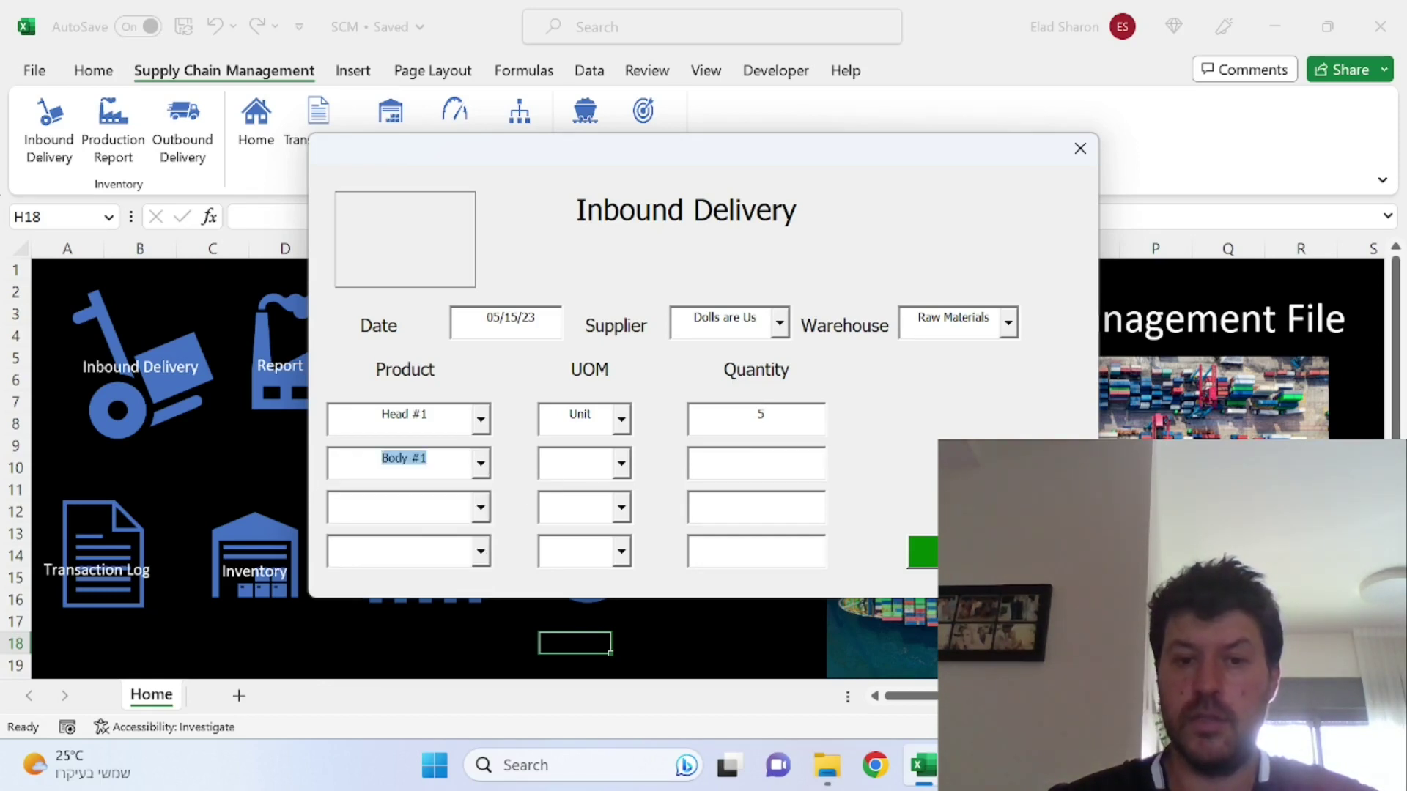
pyautogui.click(621, 463)
pyautogui.click(598, 491)
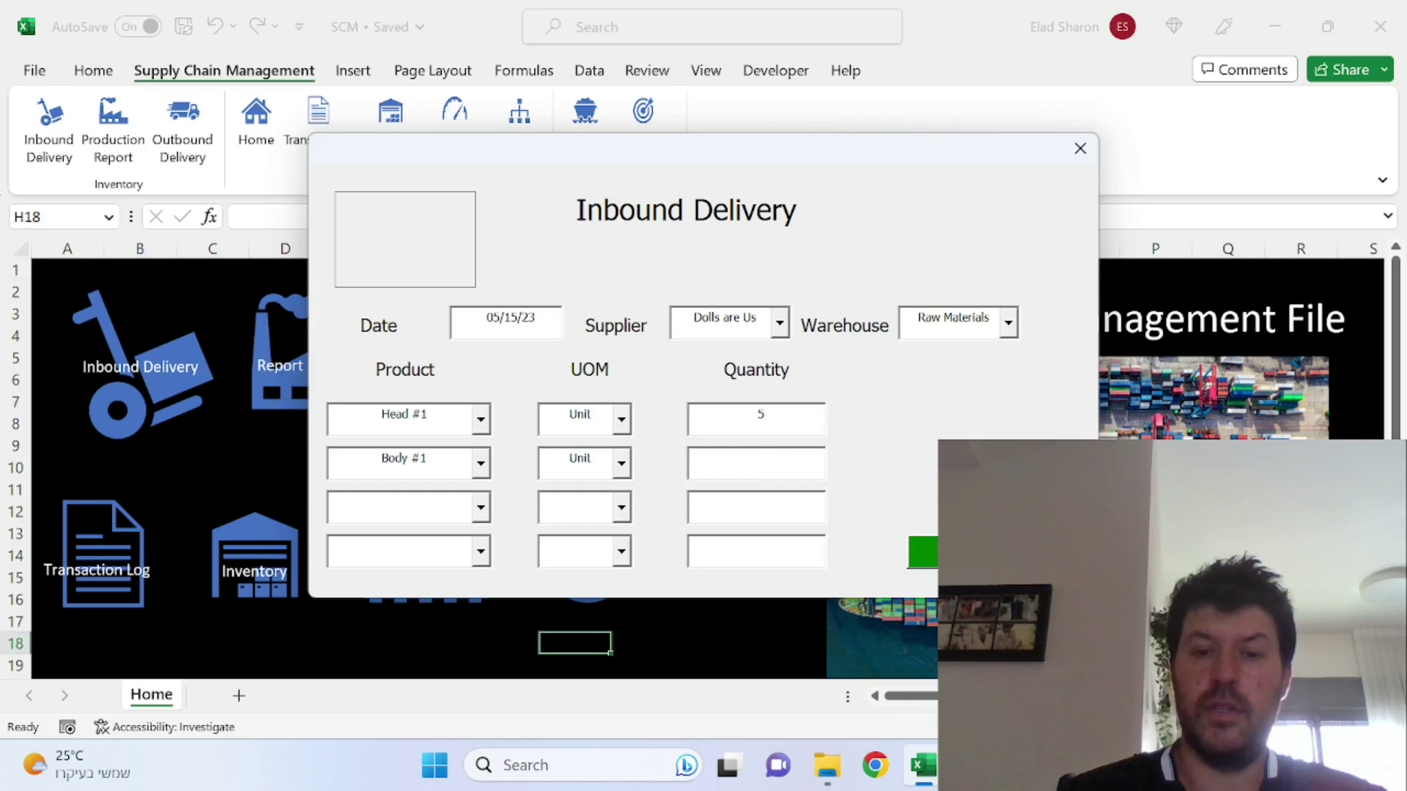
# Fill the third line with Leg #1, unit Unit, quantity 20, and submit the delivery.
pyautogui.click(481, 507)
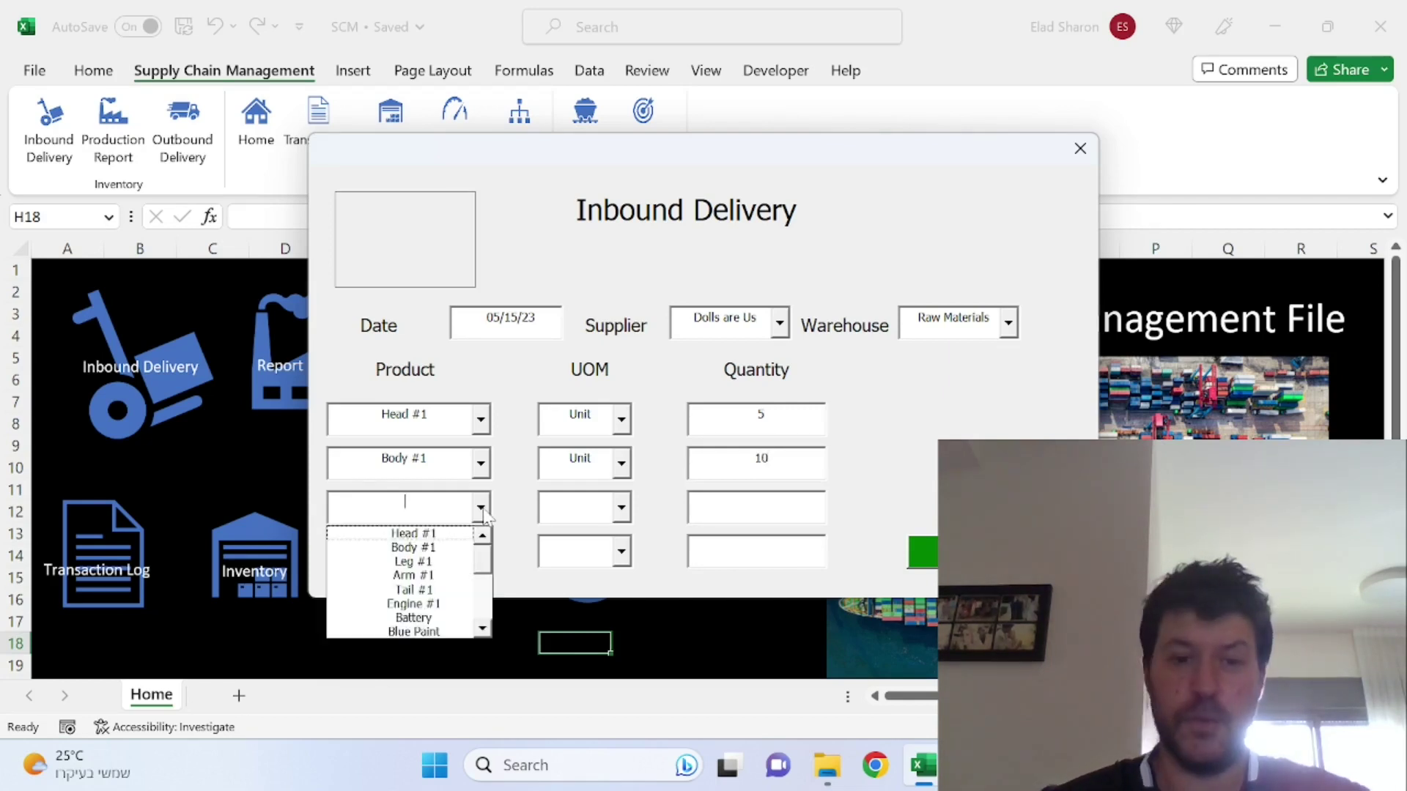
pyautogui.click(455, 561)
pyautogui.click(621, 507)
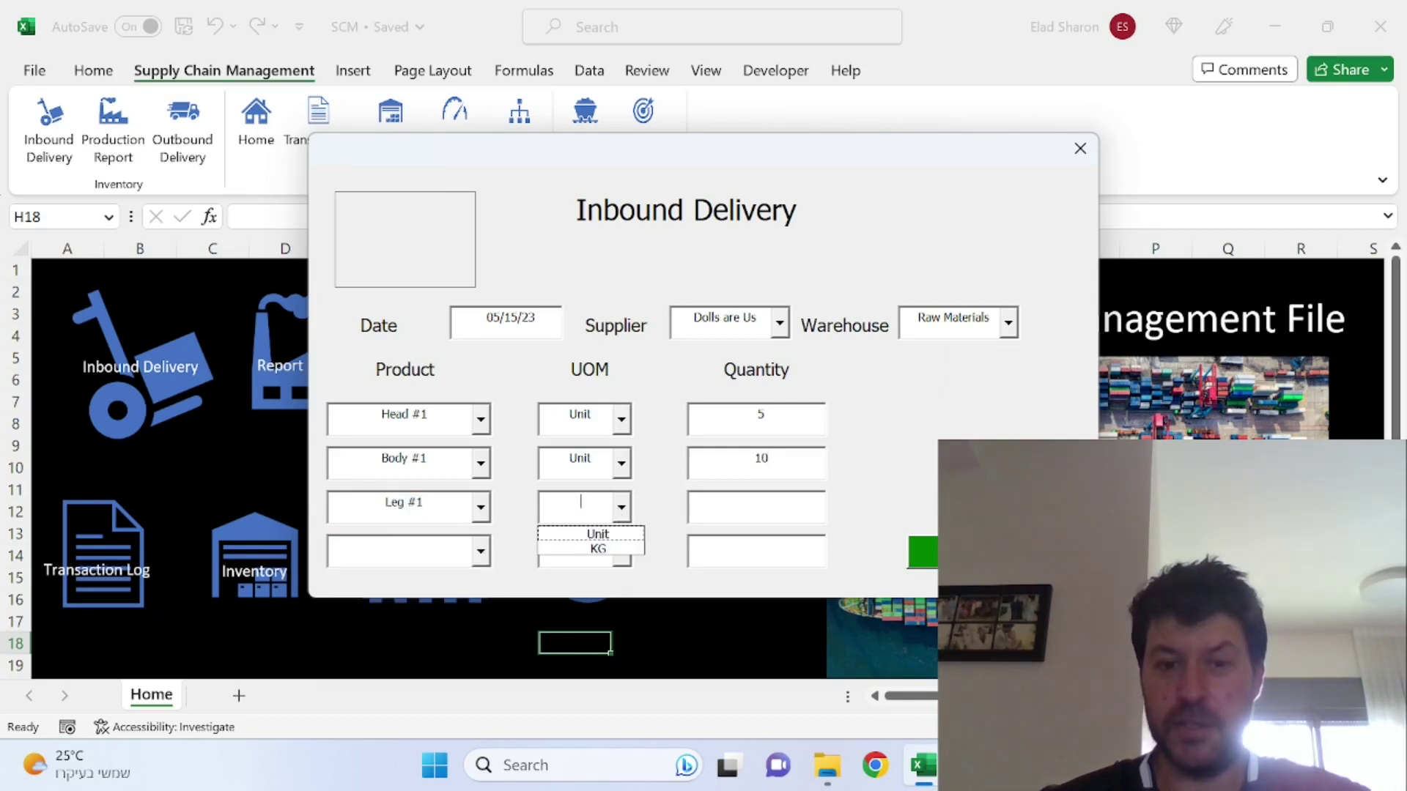
pyautogui.click(614, 535)
pyautogui.click(748, 512)
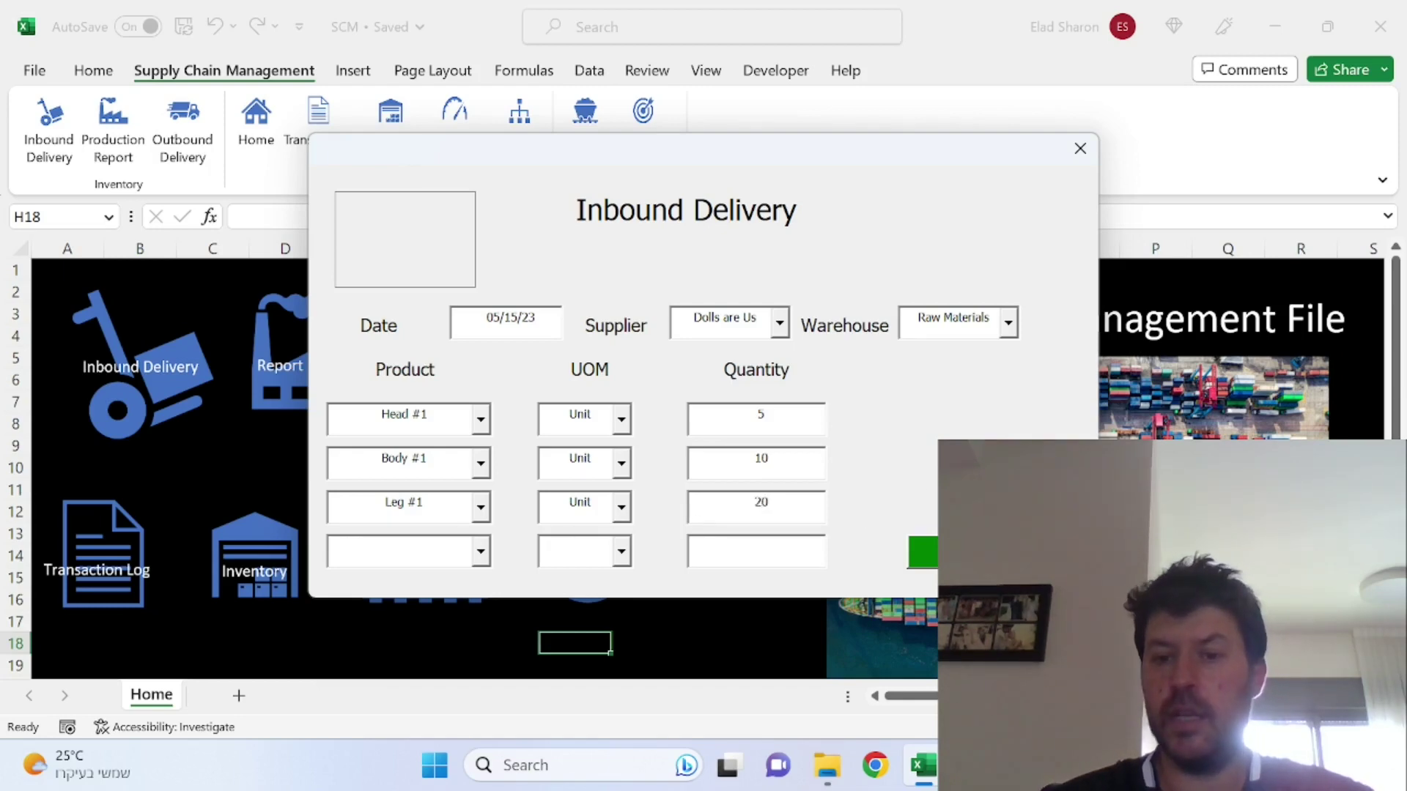
pyautogui.click(922, 551)
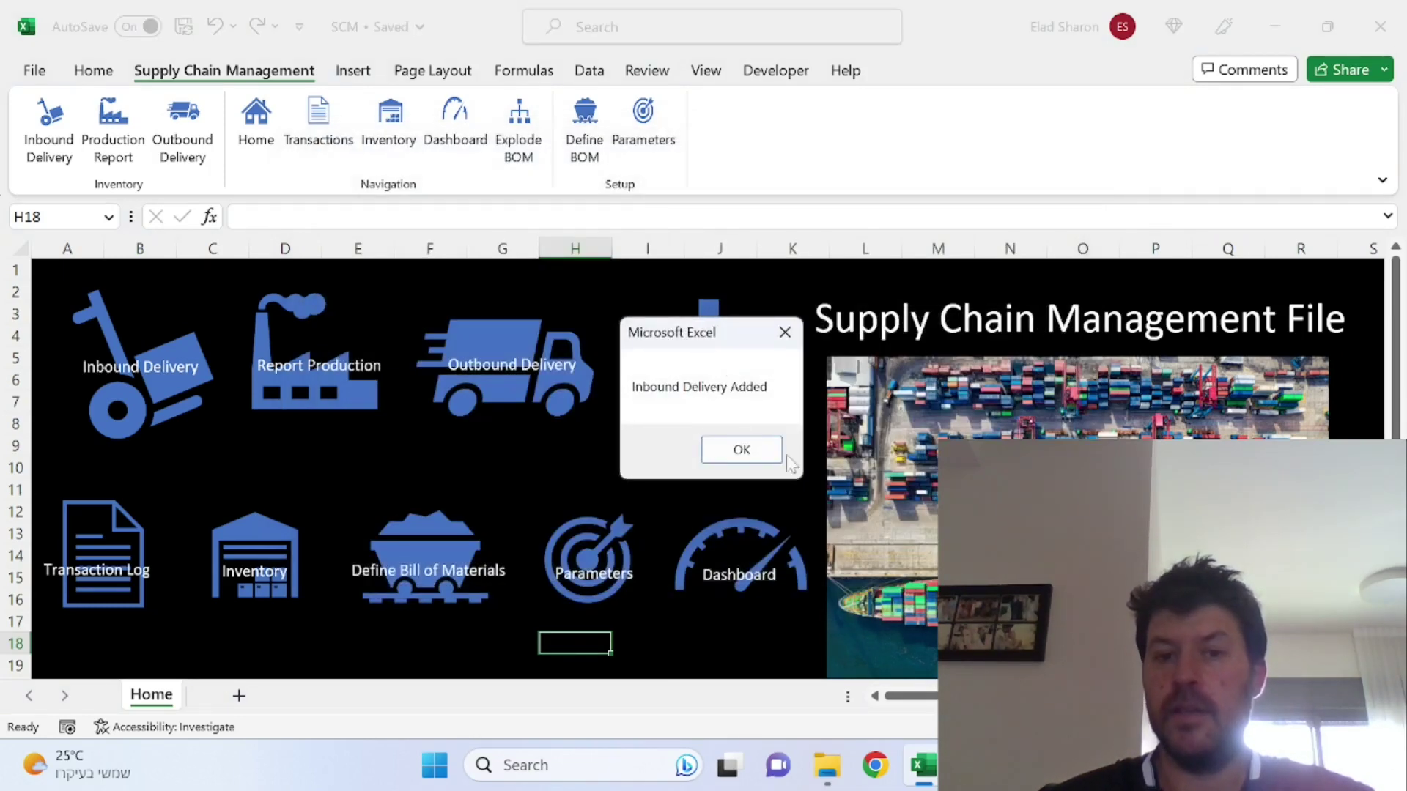
# Dismiss the confirmation and select the new supplier entries B49:B51 in the Transaction Log.
pyautogui.click(739, 448)
pyautogui.click(105, 545)
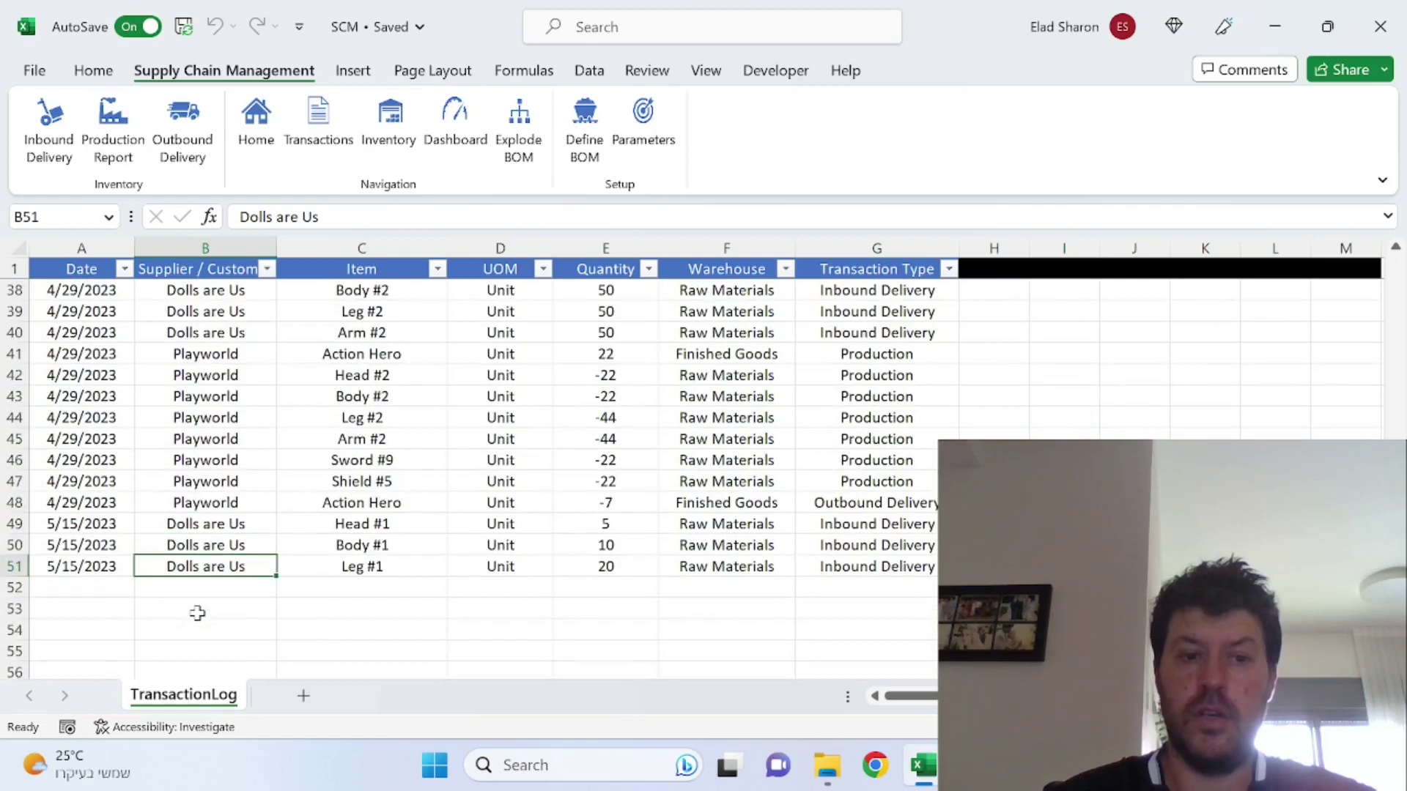
pyautogui.moveTo(188, 522); pyautogui.dragTo(189, 566)
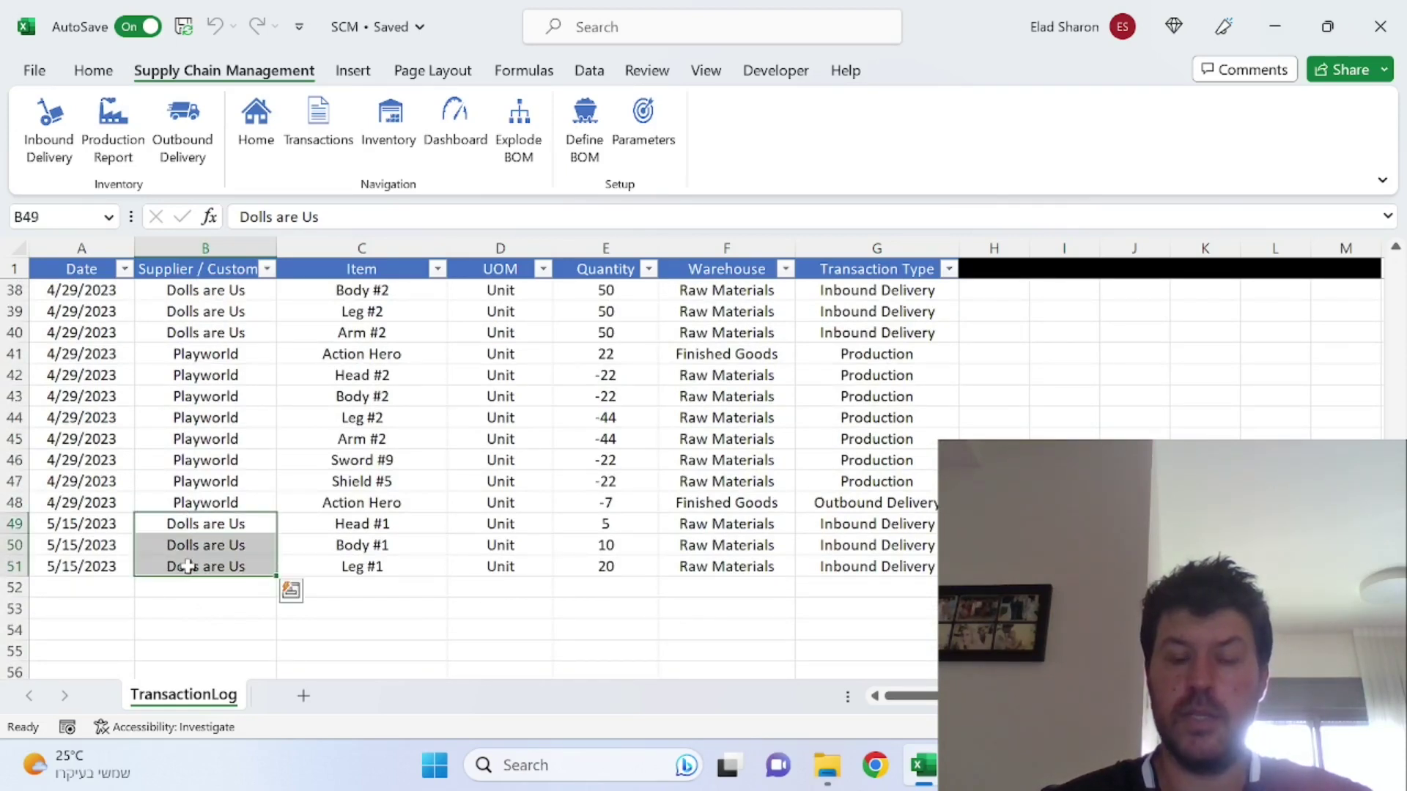
# Check row 49's date, supplier, item Head #1, unit, quantity 5, warehouse and transaction type.
pyautogui.click(131, 525)
pyautogui.click(212, 523)
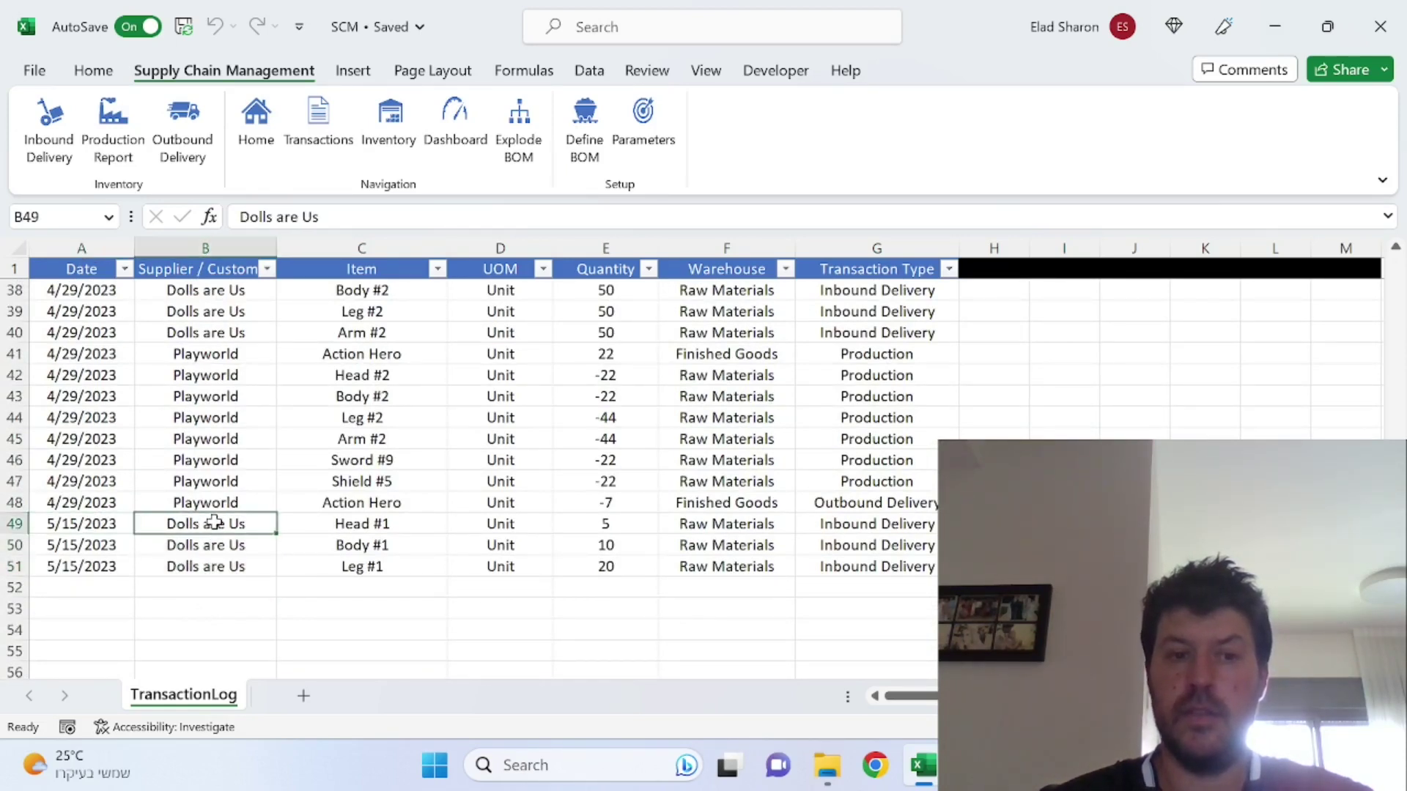
pyautogui.click(397, 523)
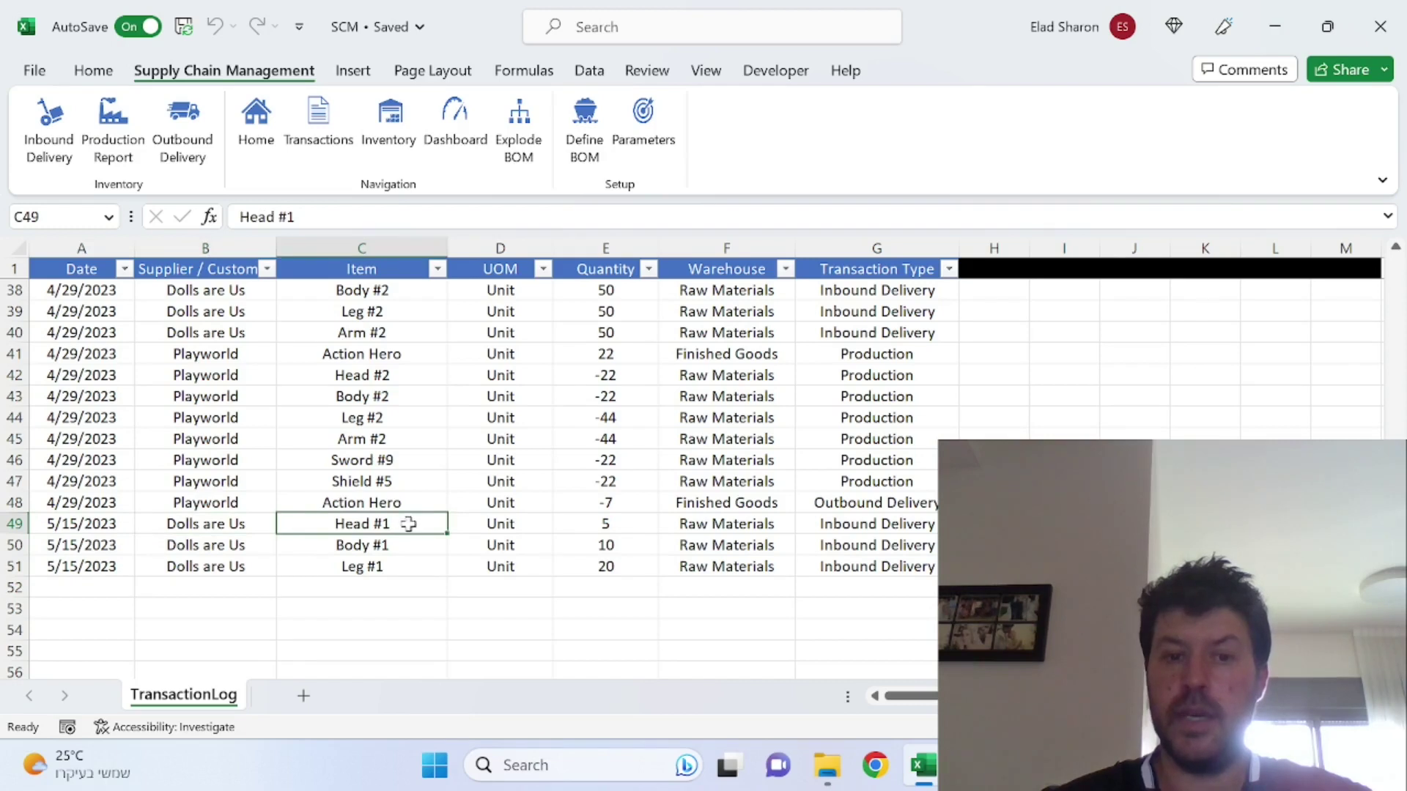
pyautogui.click(485, 524)
pyautogui.click(595, 524)
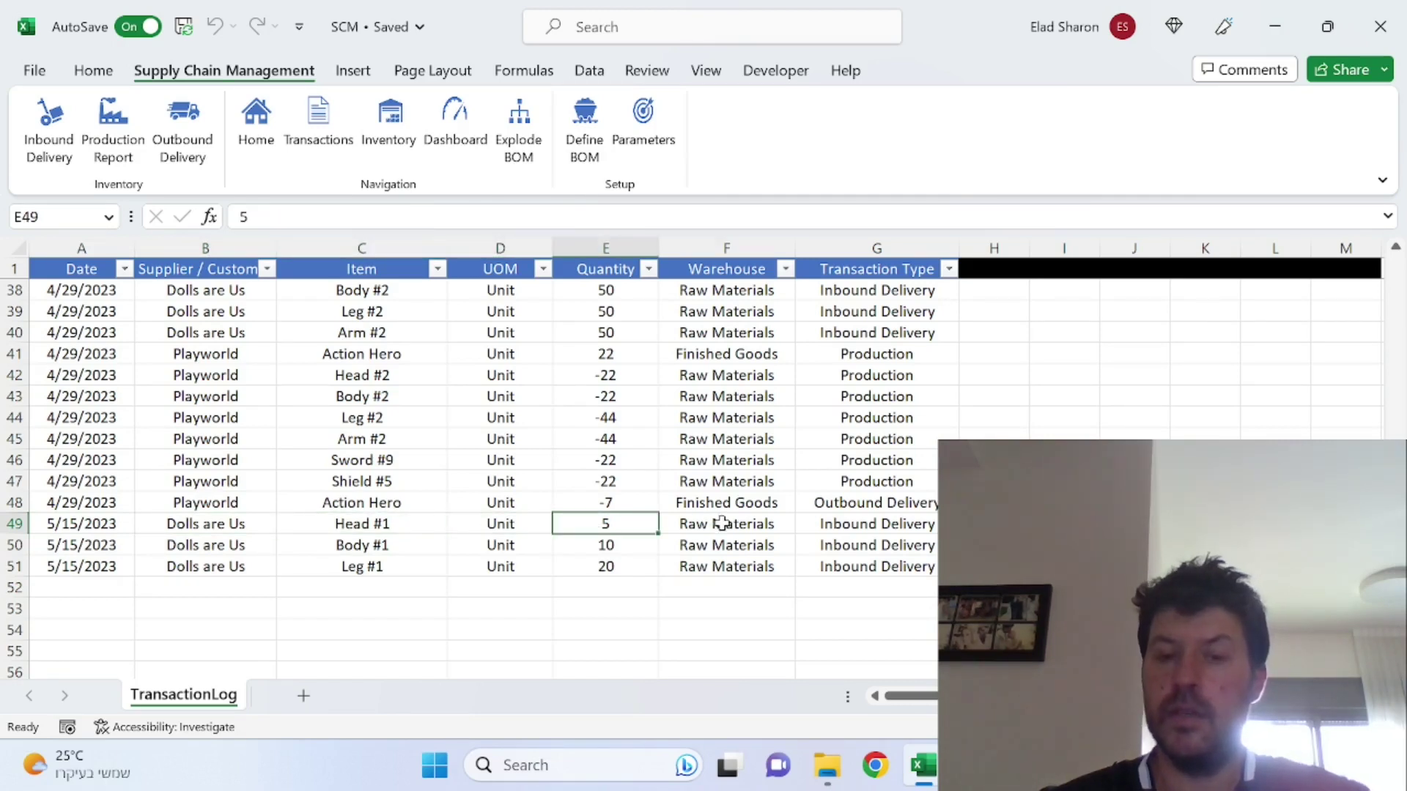
pyautogui.click(722, 523)
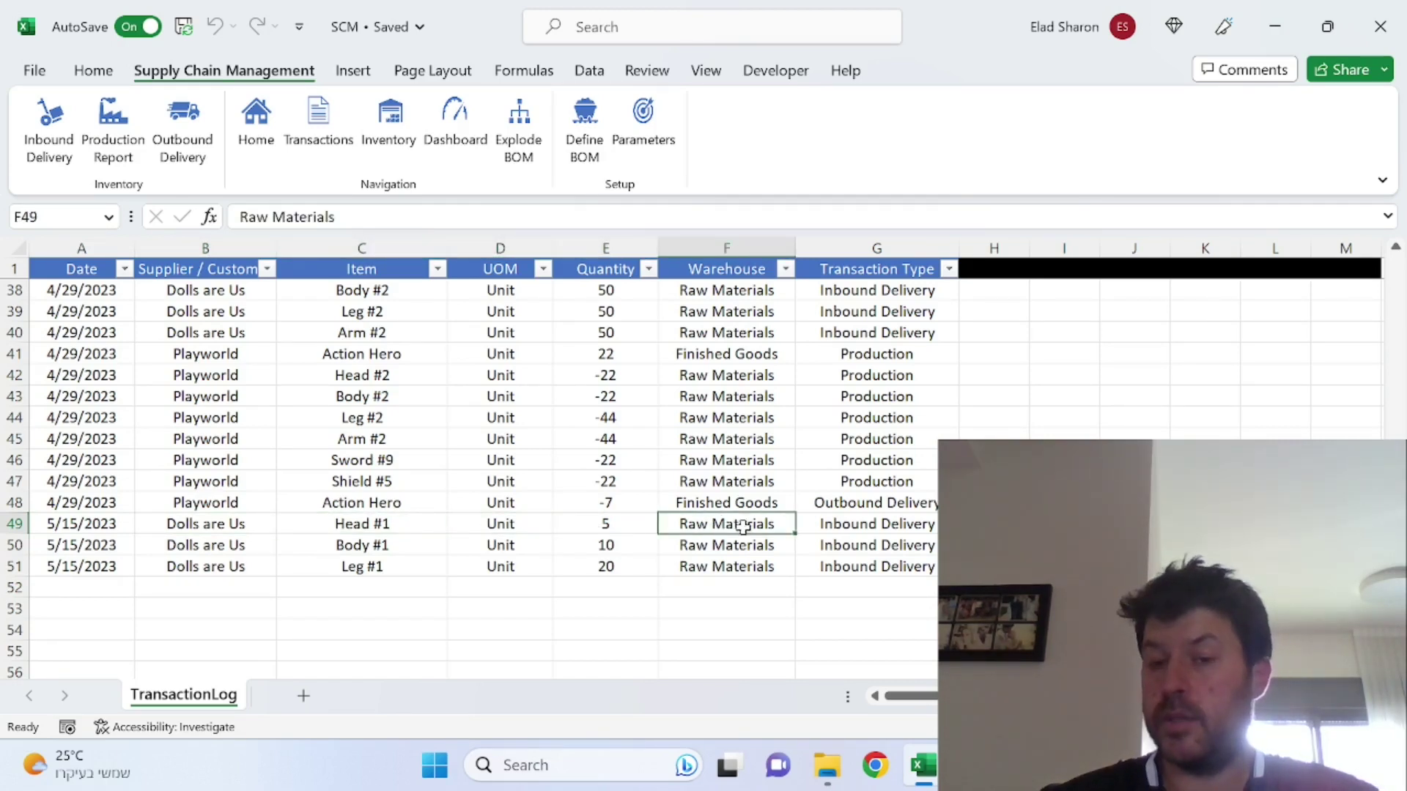
pyautogui.click(847, 524)
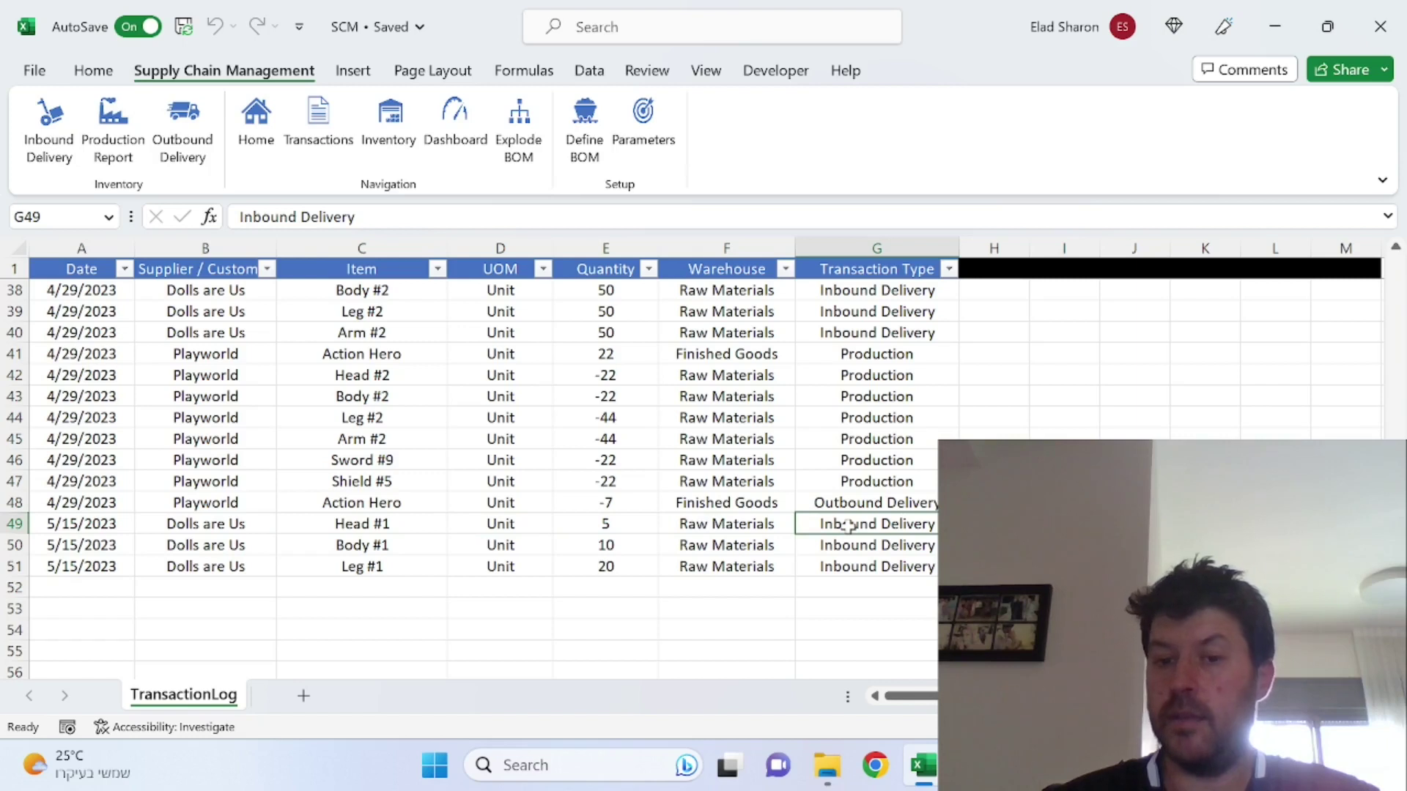
# Fill a Production Report with customer Toys Inc., product Dino Toy and unit Unit.
pyautogui.click(115, 145)
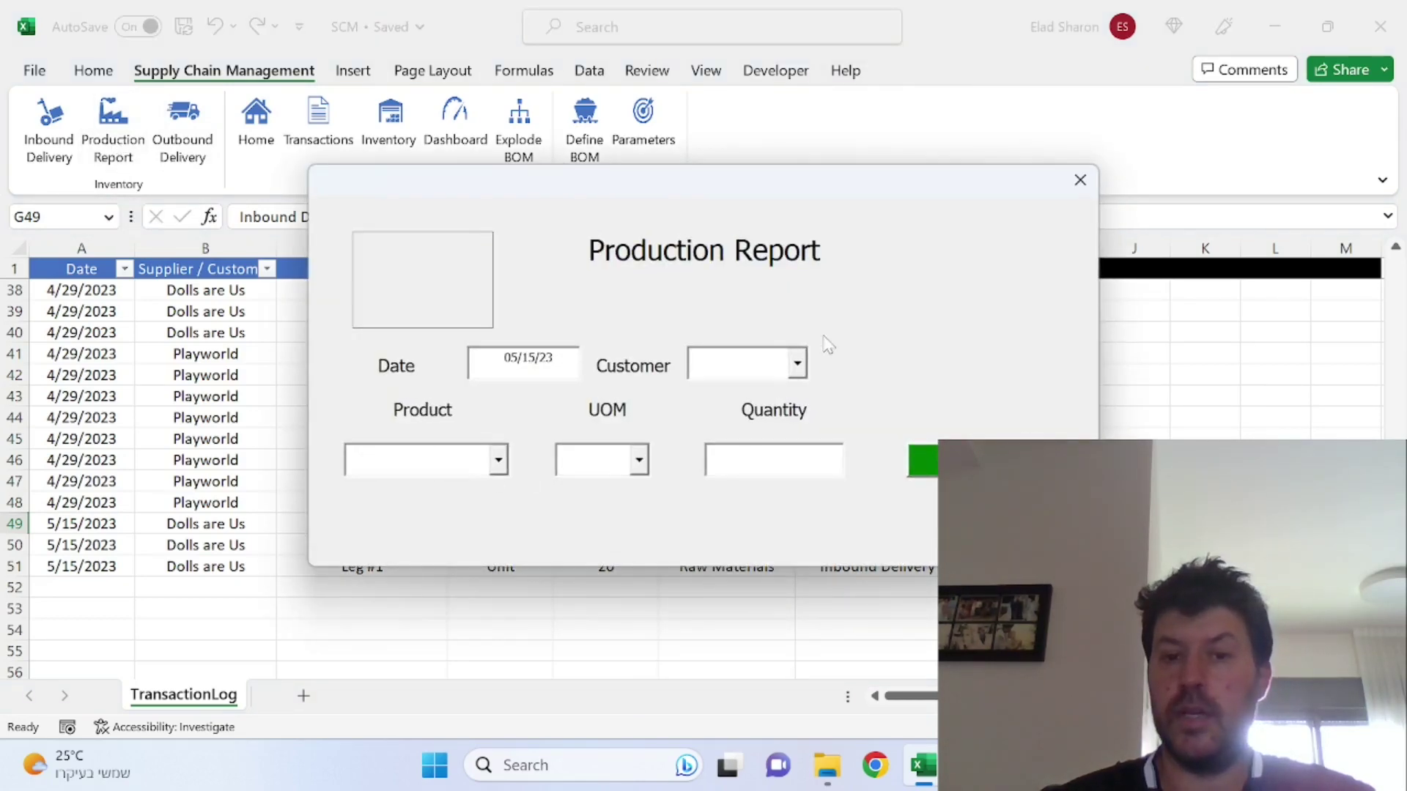
pyautogui.click(798, 364)
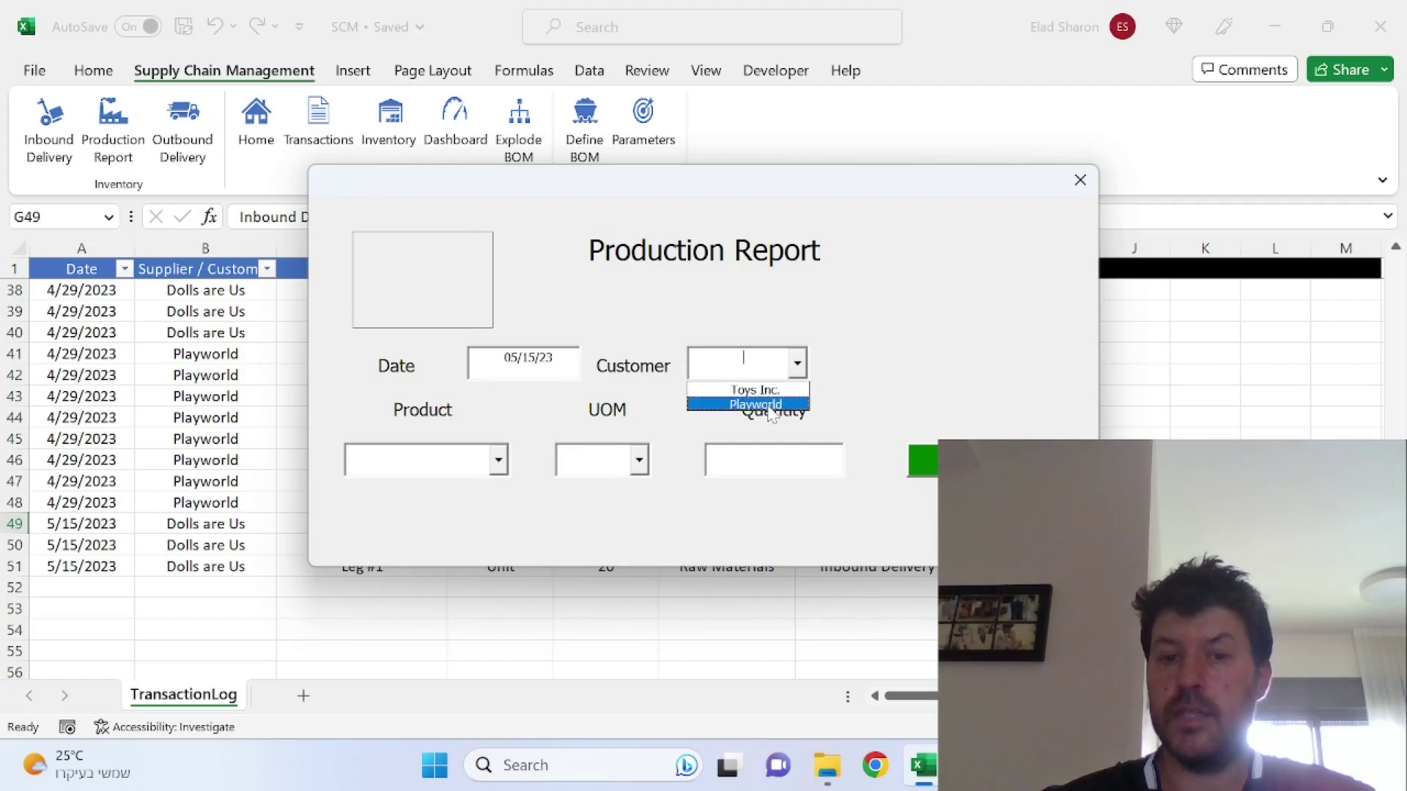
pyautogui.click(755, 391)
pyautogui.click(498, 460)
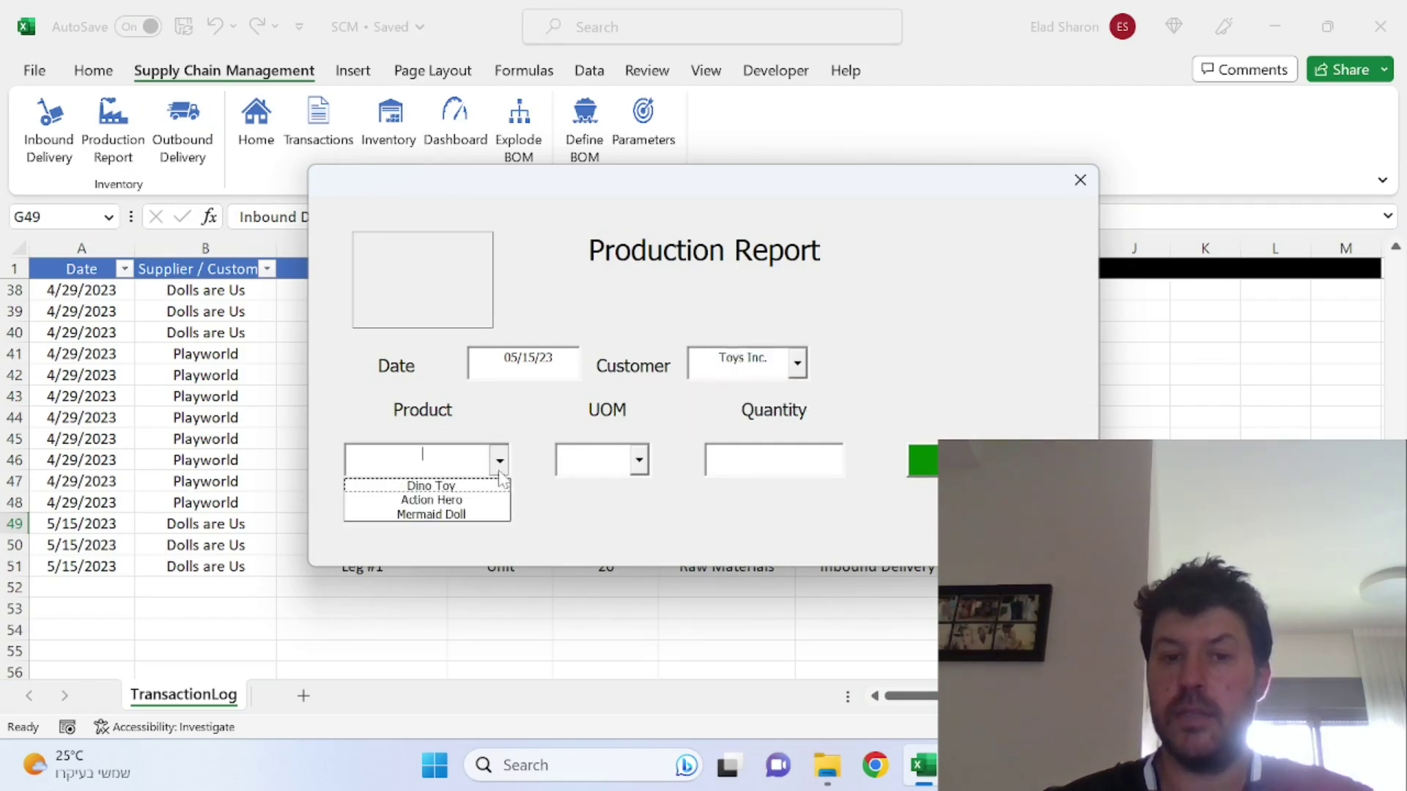
pyautogui.click(425, 480)
pyautogui.click(639, 460)
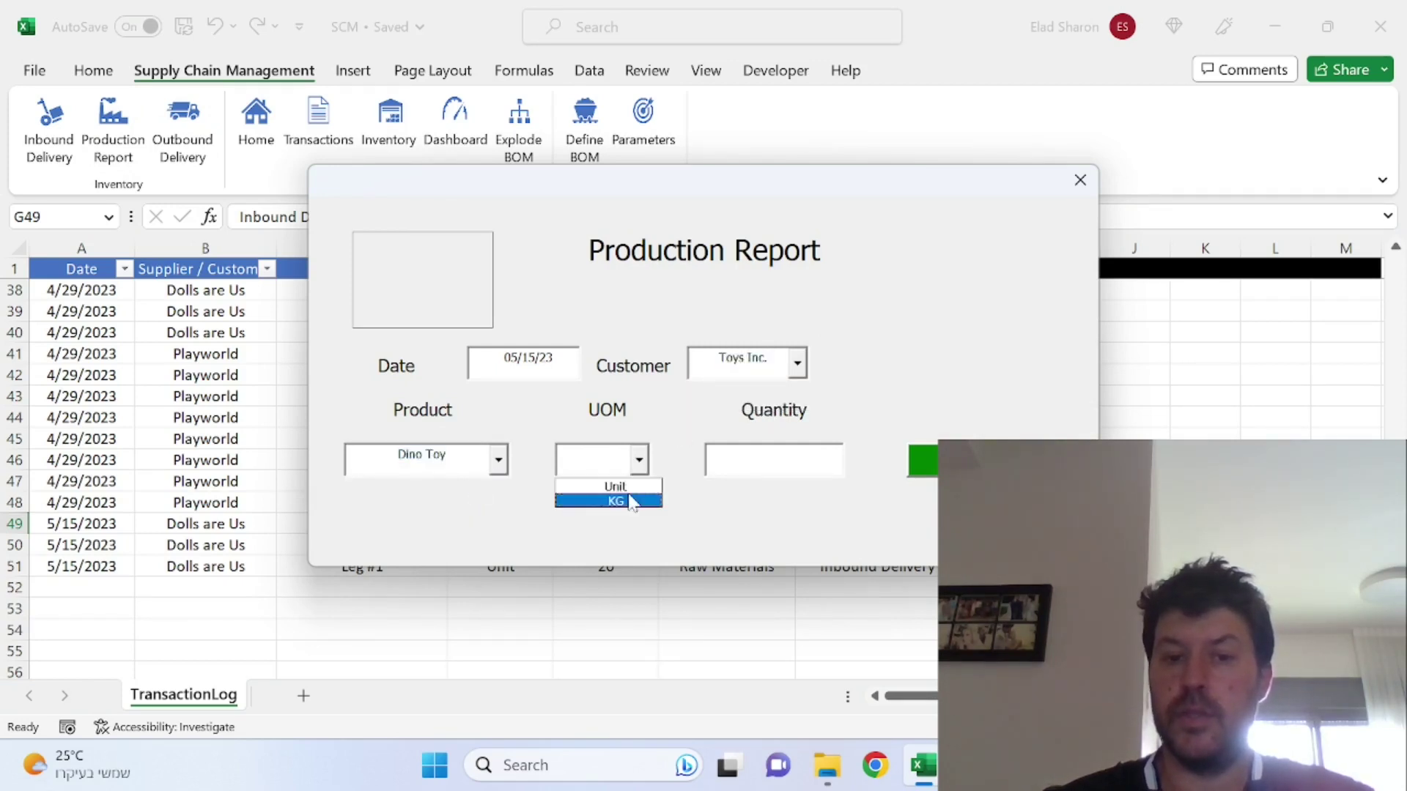
pyautogui.click(627, 488)
# Submit a quantity of 900 and dismiss the not-enough-raw-materials rejection.
pyautogui.click(747, 467)
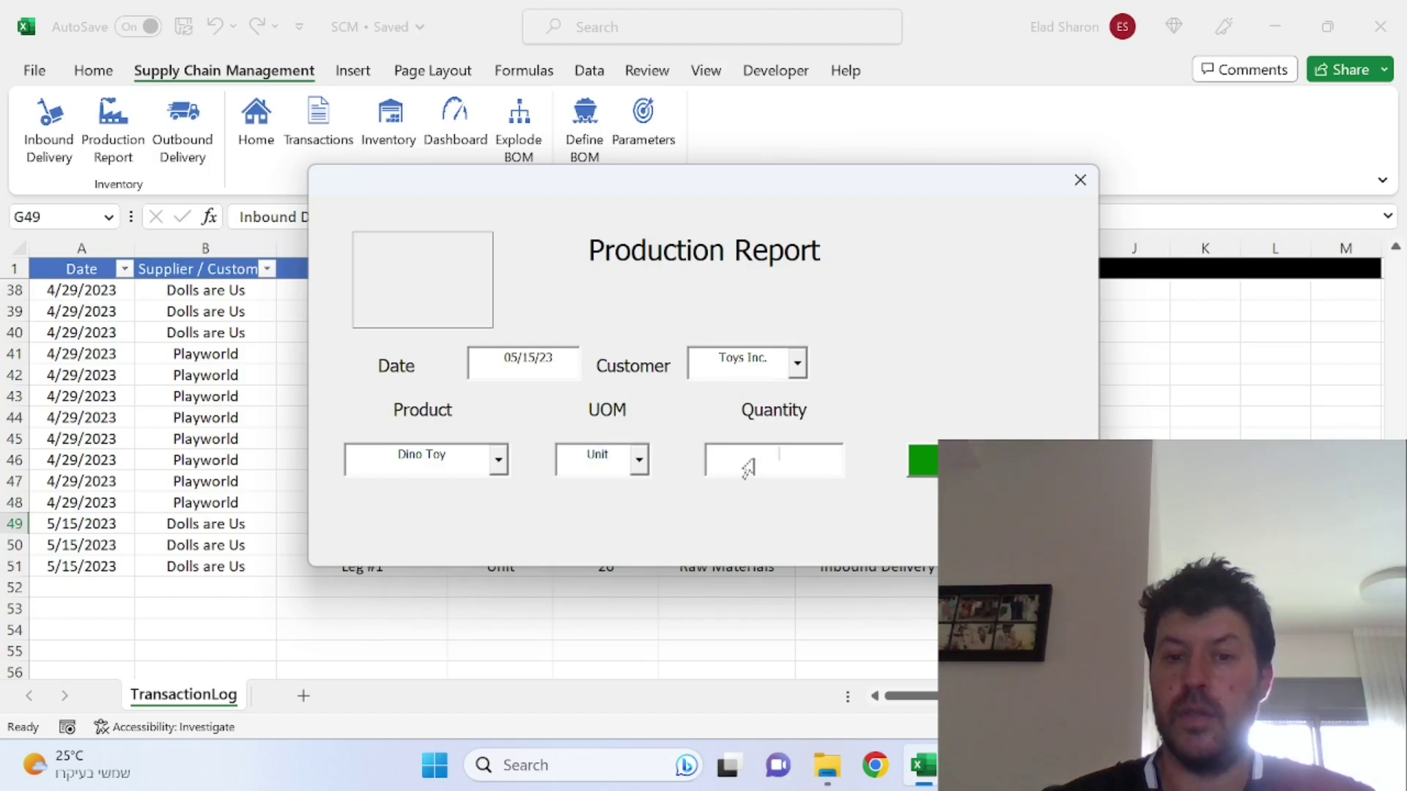
pyautogui.write('900')
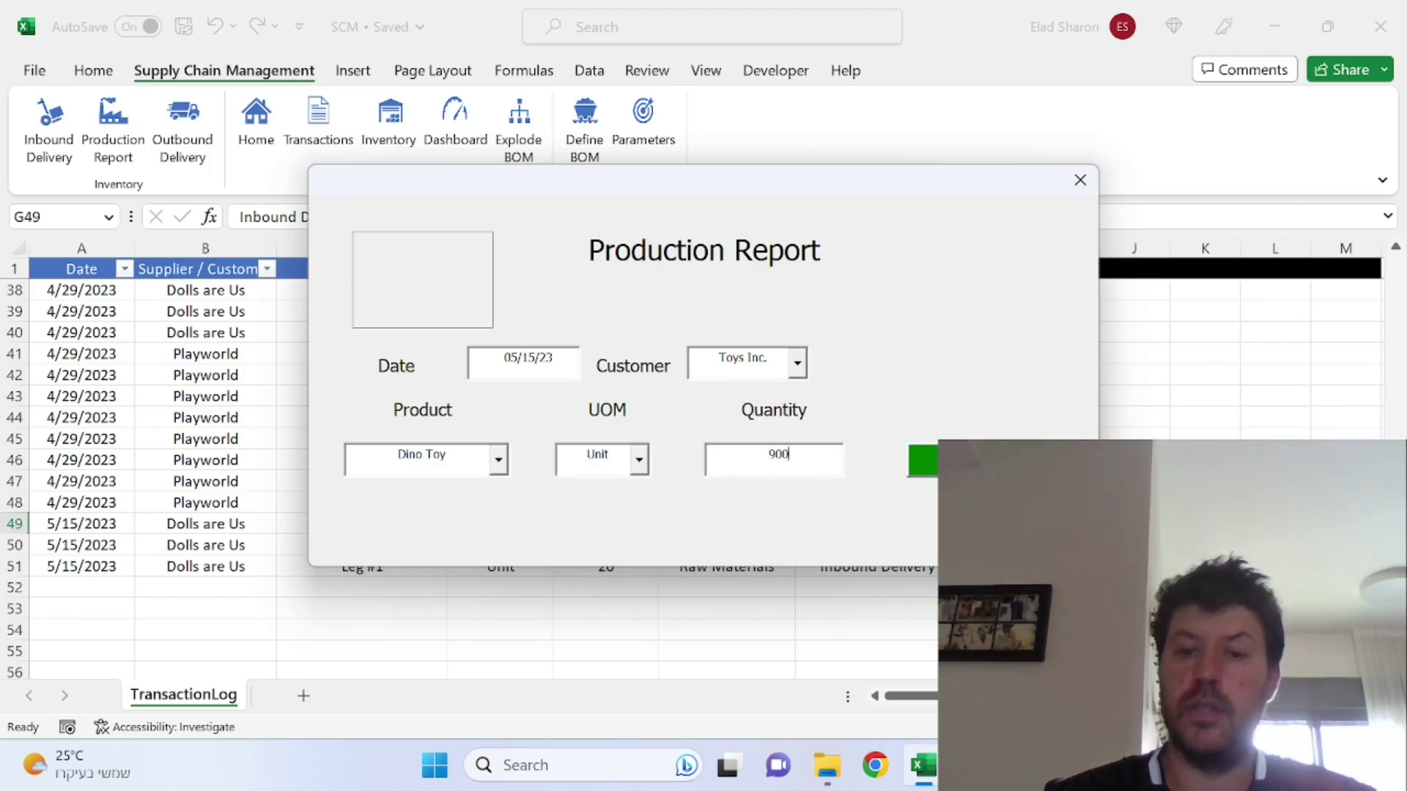
pyautogui.press('Tab')
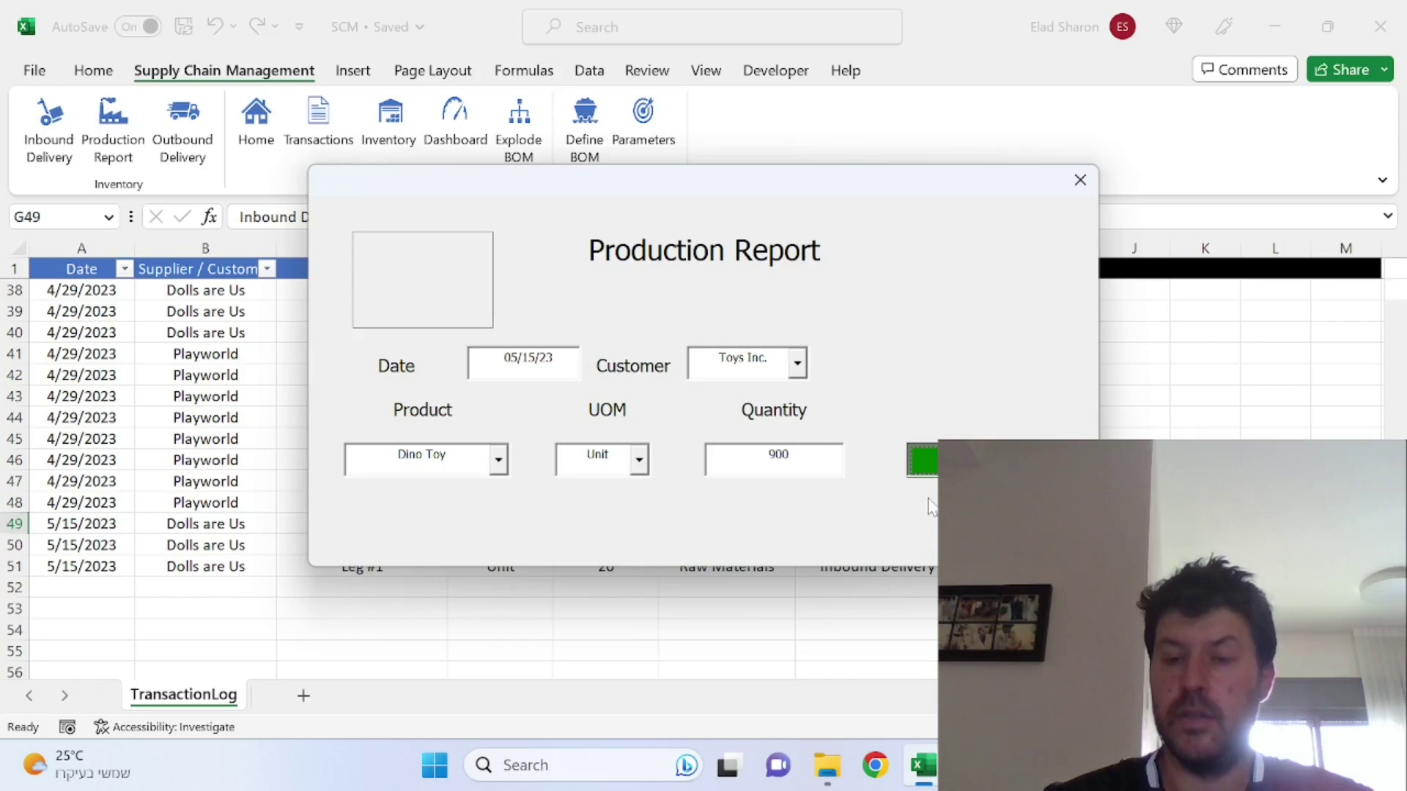
pyautogui.click(919, 461)
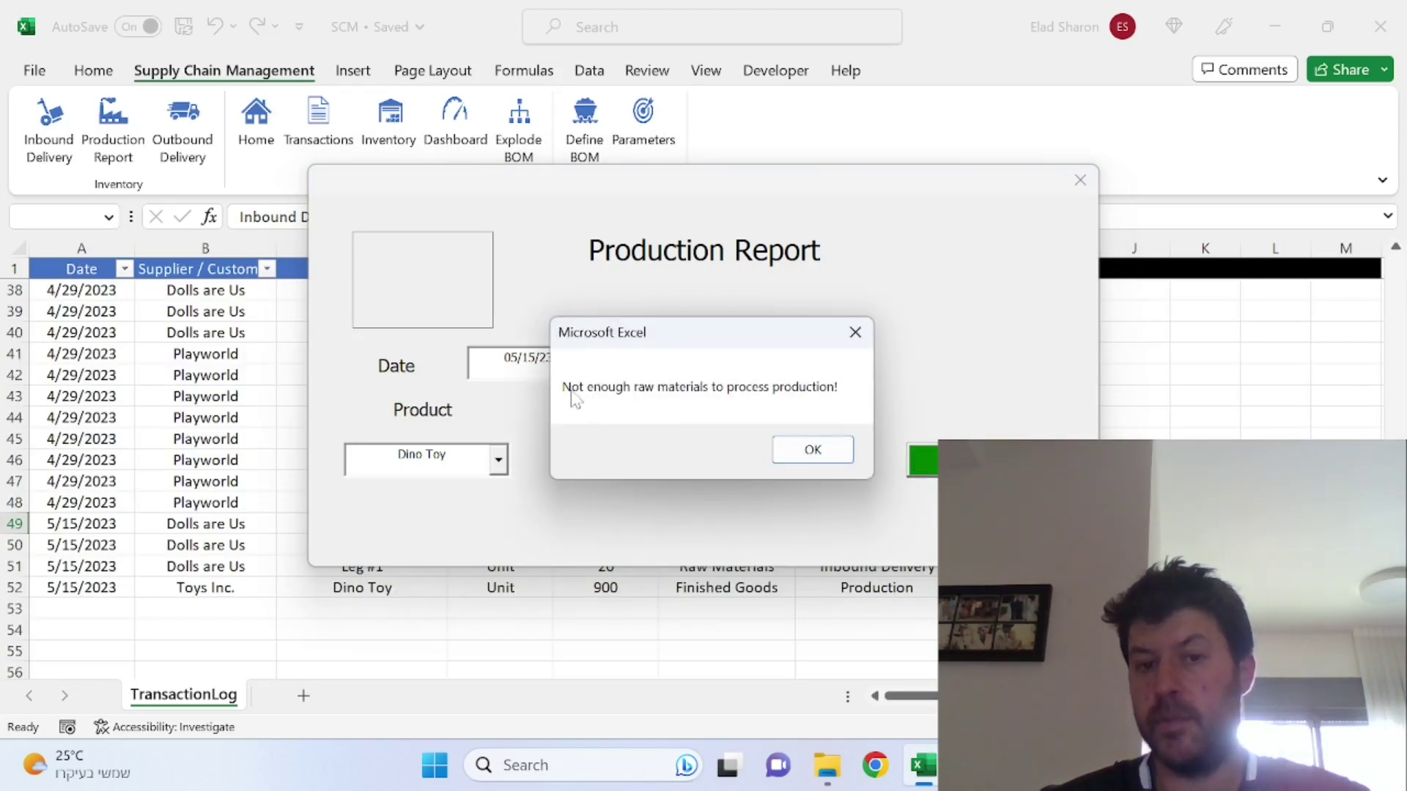
pyautogui.click(813, 449)
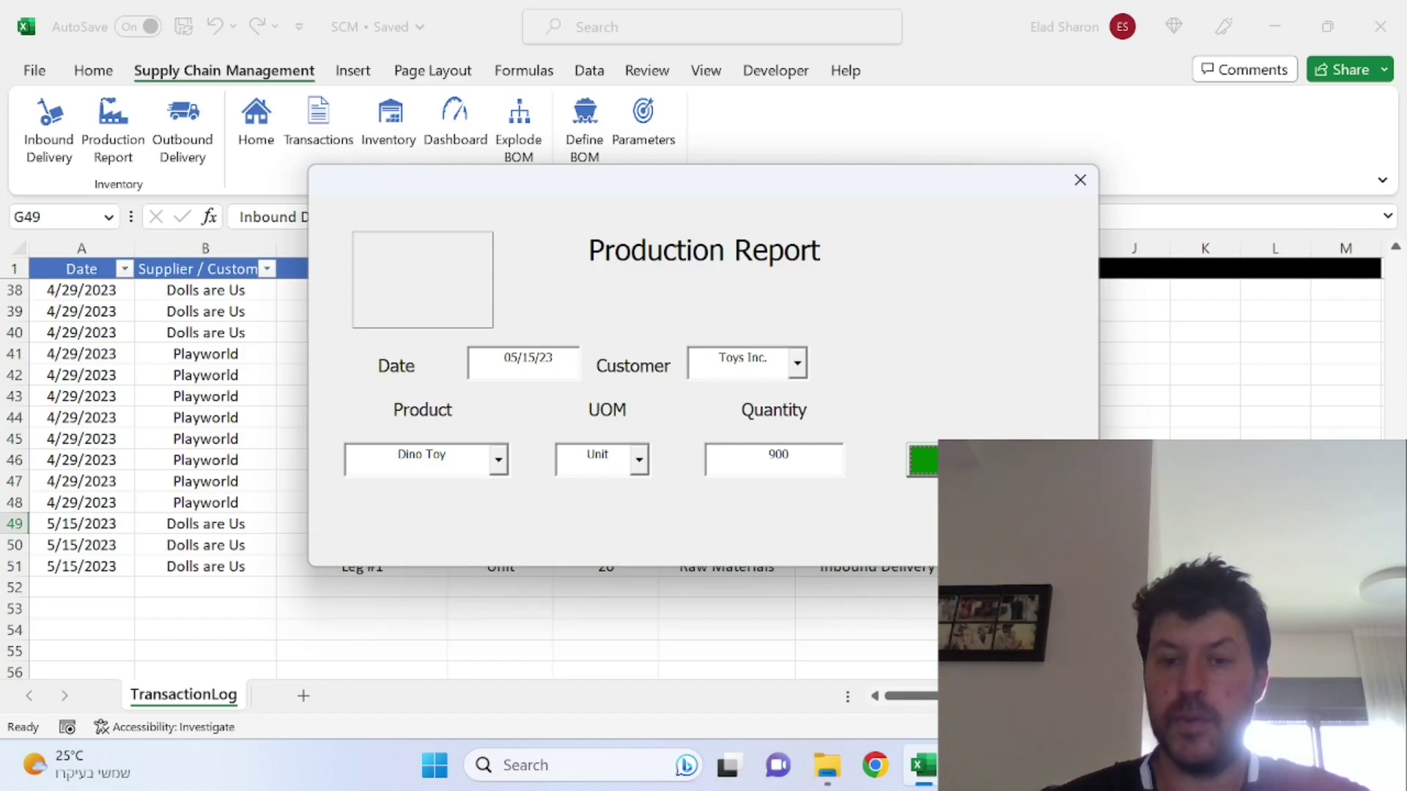
# Retry the Dino Toy report with quantity 1 and dismiss the raw-materials warning again.
pyautogui.hotkey('shift', 'Tab')
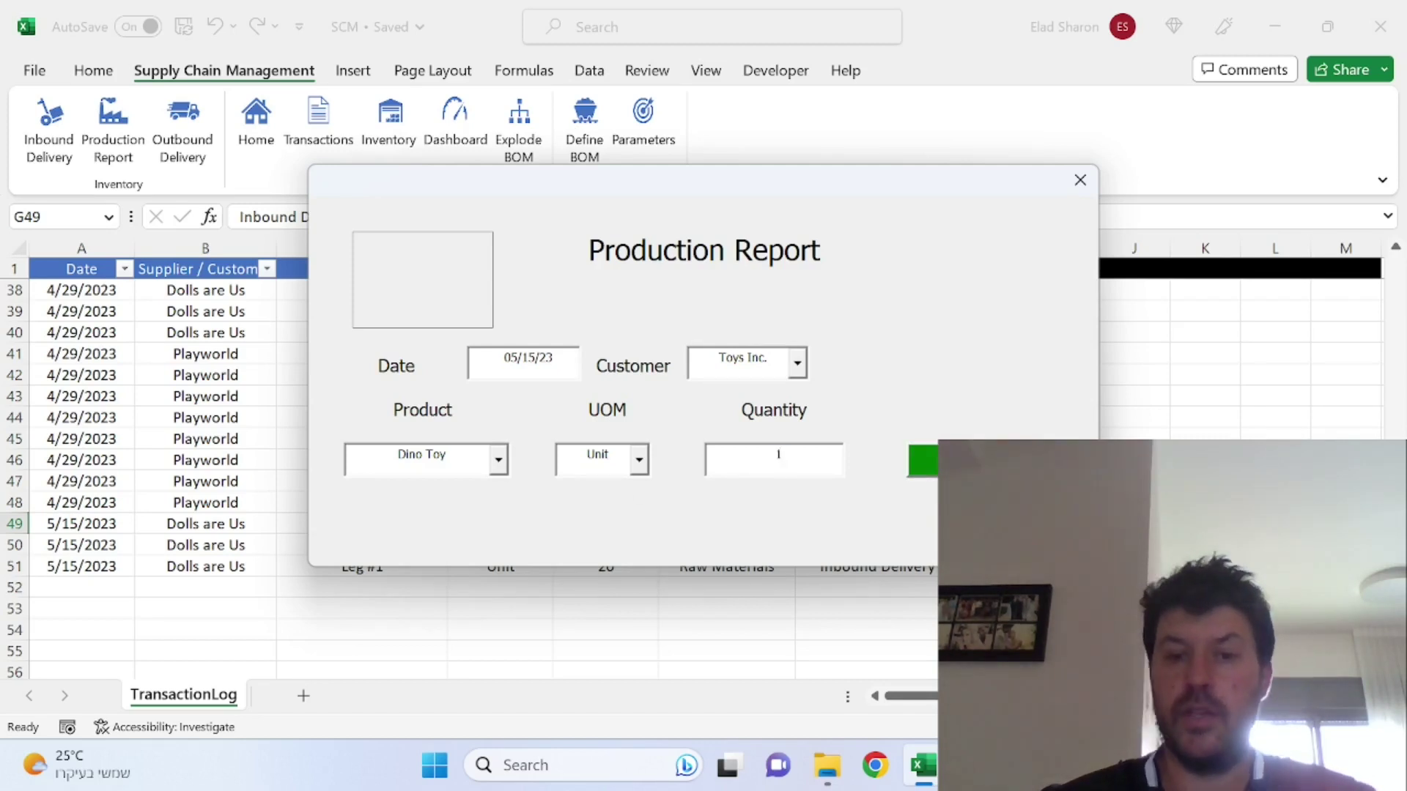
pyautogui.press('Tab')
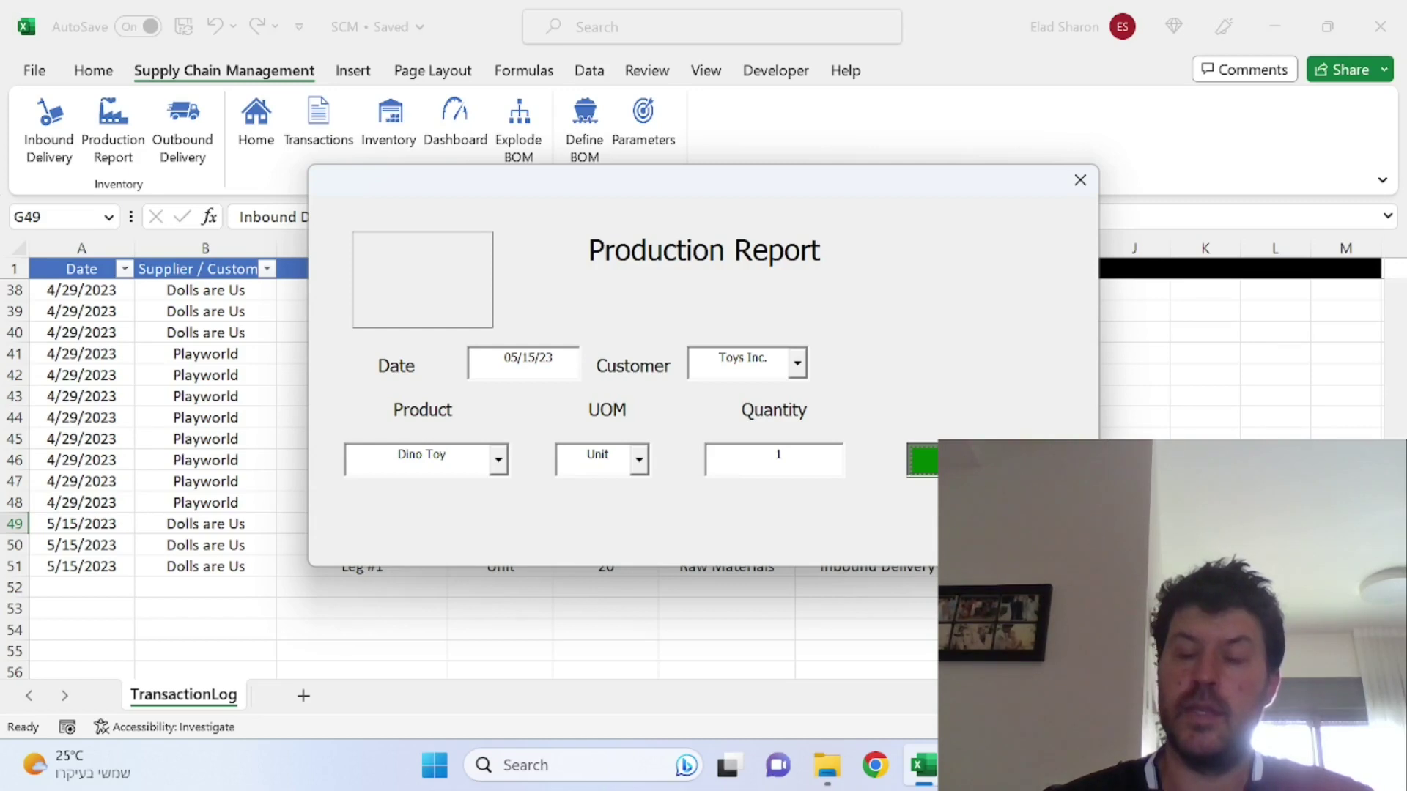
pyautogui.press('Return')
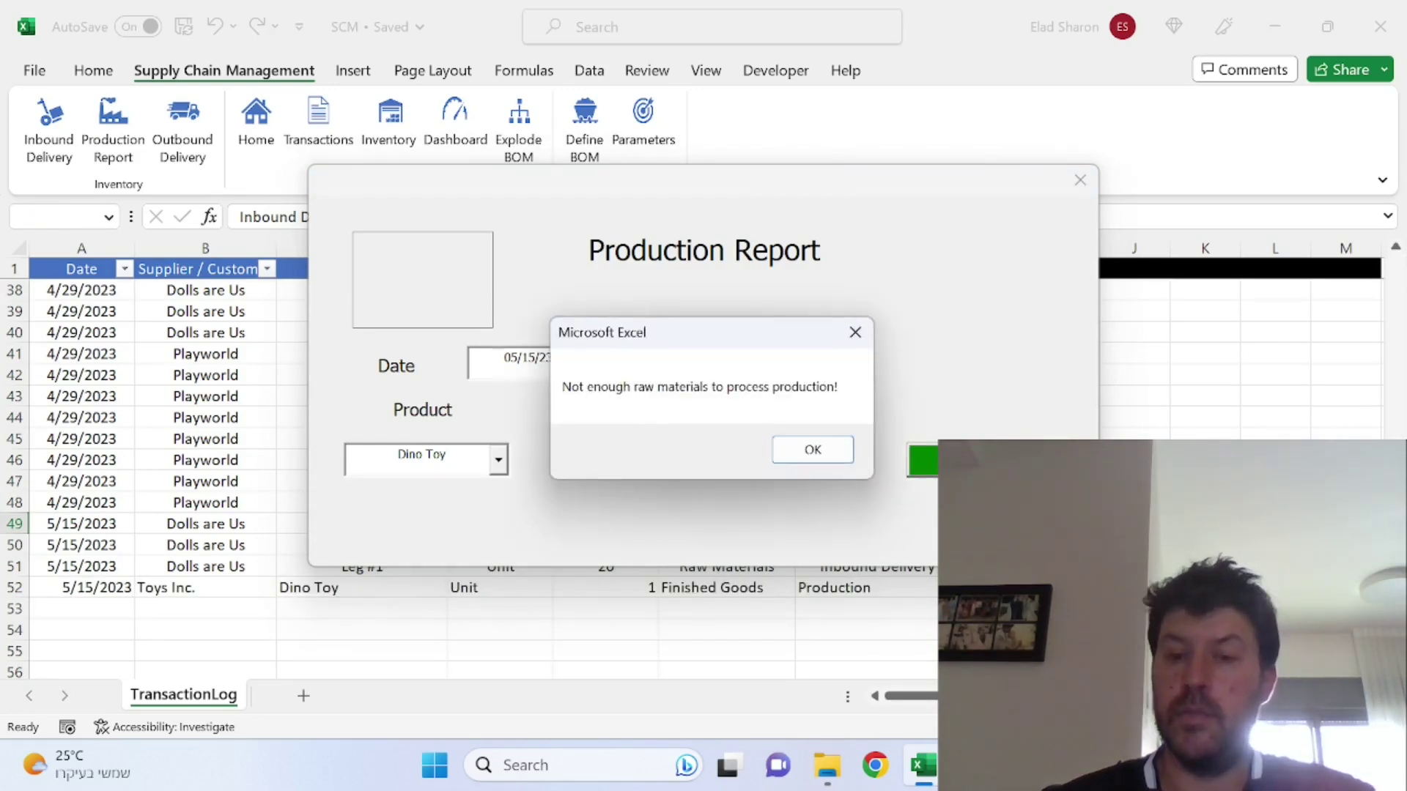
pyautogui.click(812, 449)
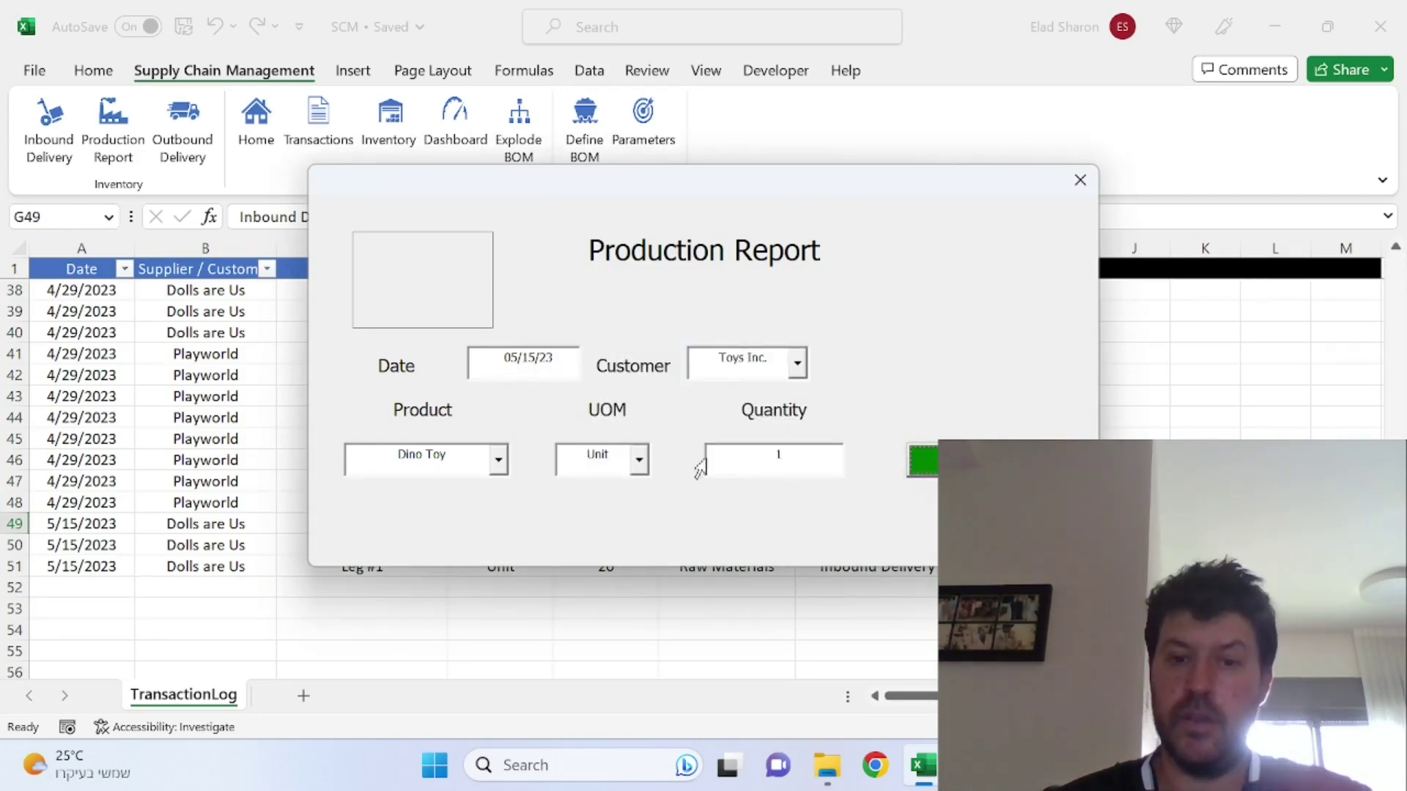
# Switch the product to Action Hero, submit the report, and move the confirmation aside.
pyautogui.click(498, 461)
pyautogui.click(462, 501)
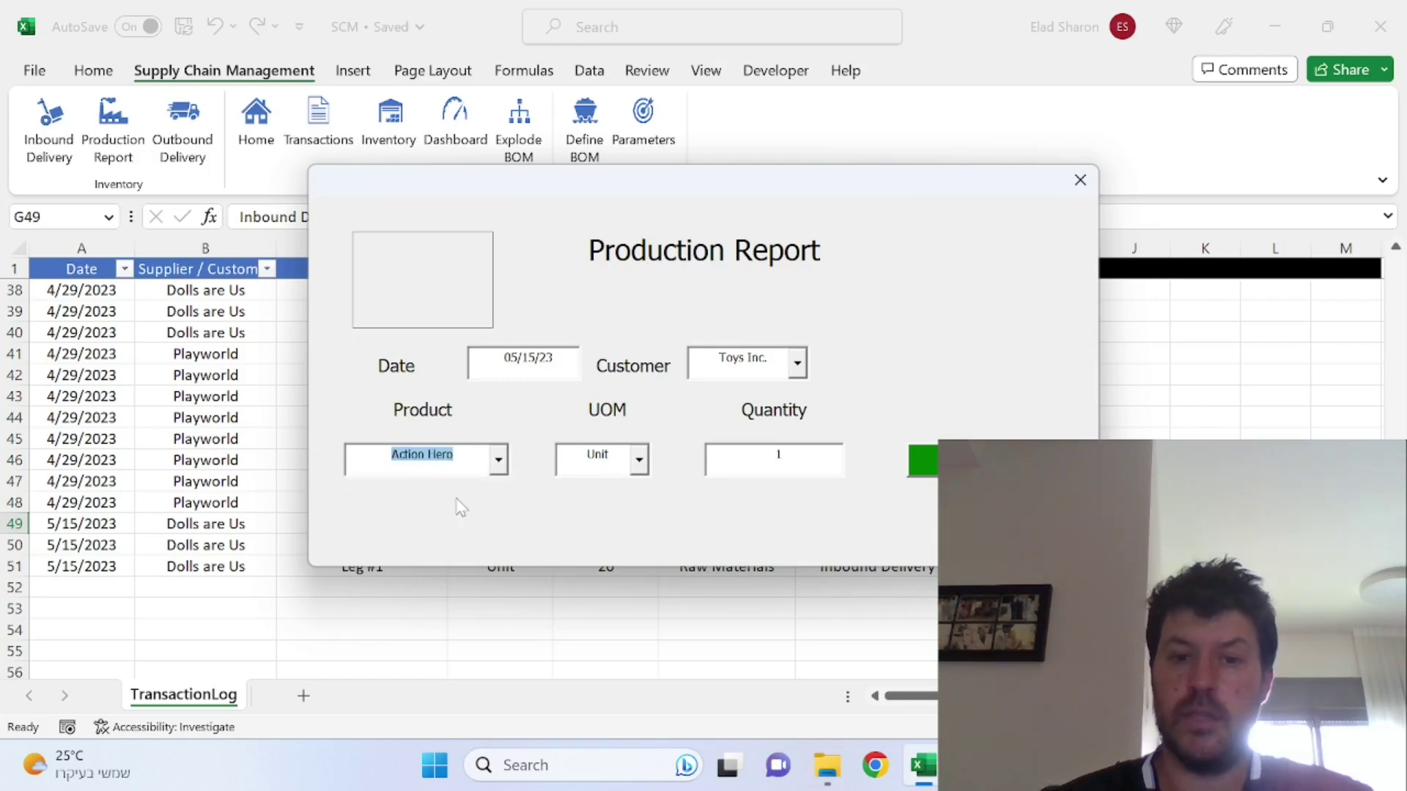
pyautogui.click(921, 460)
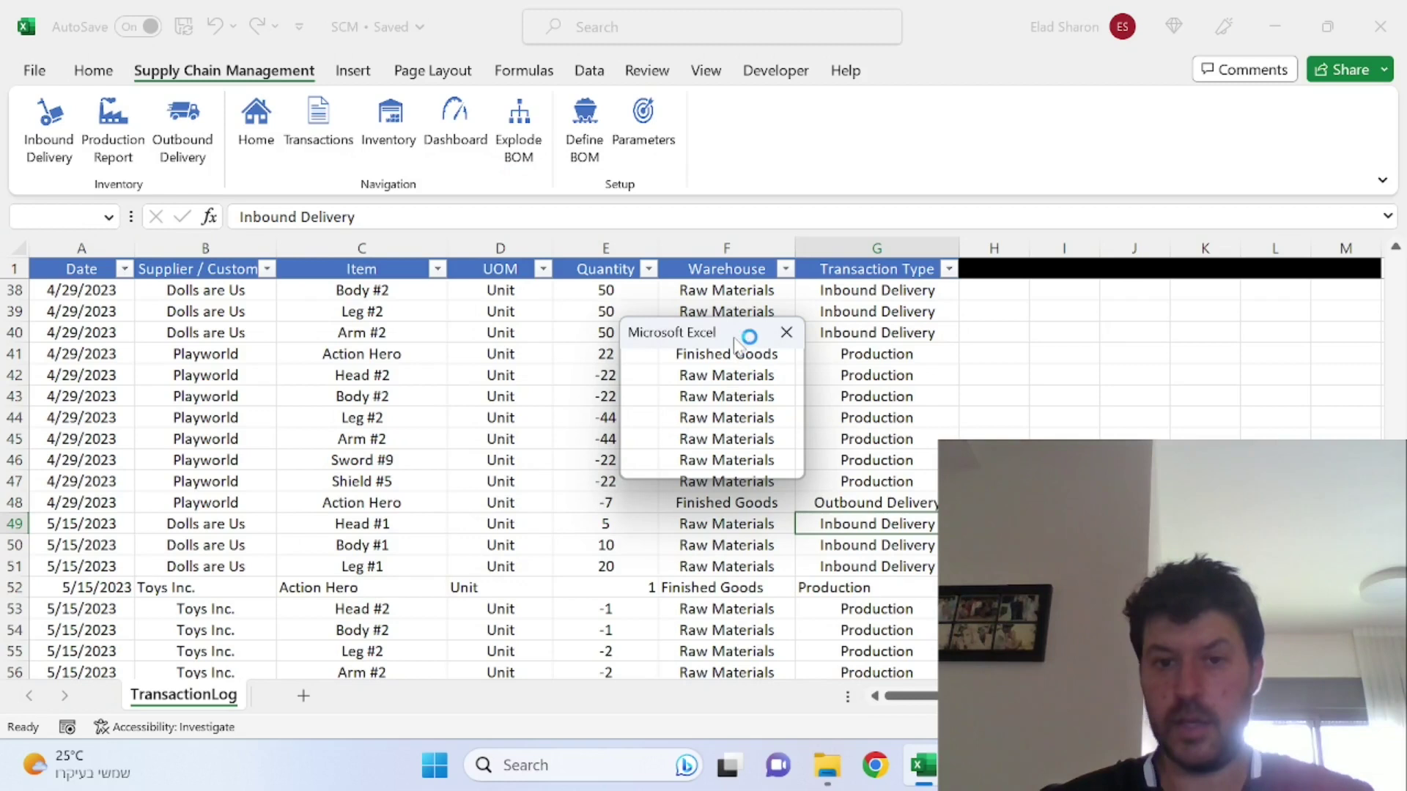
pyautogui.moveTo(752, 339); pyautogui.dragTo(835, 413)
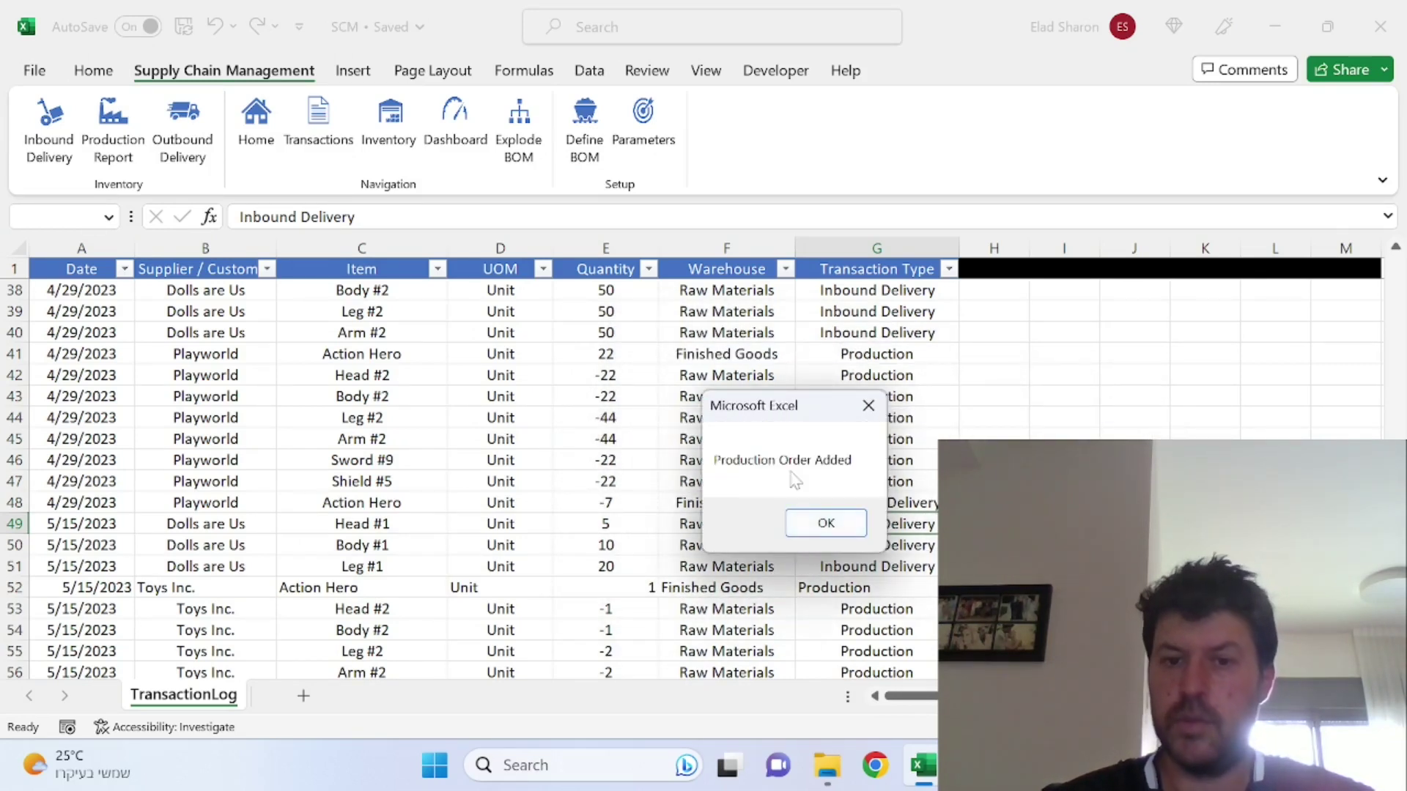
# Dismiss the confirmation, check the Action Hero row (quantity 1, Finished Goods), and select component quantities E53:E58.
pyautogui.click(830, 523)
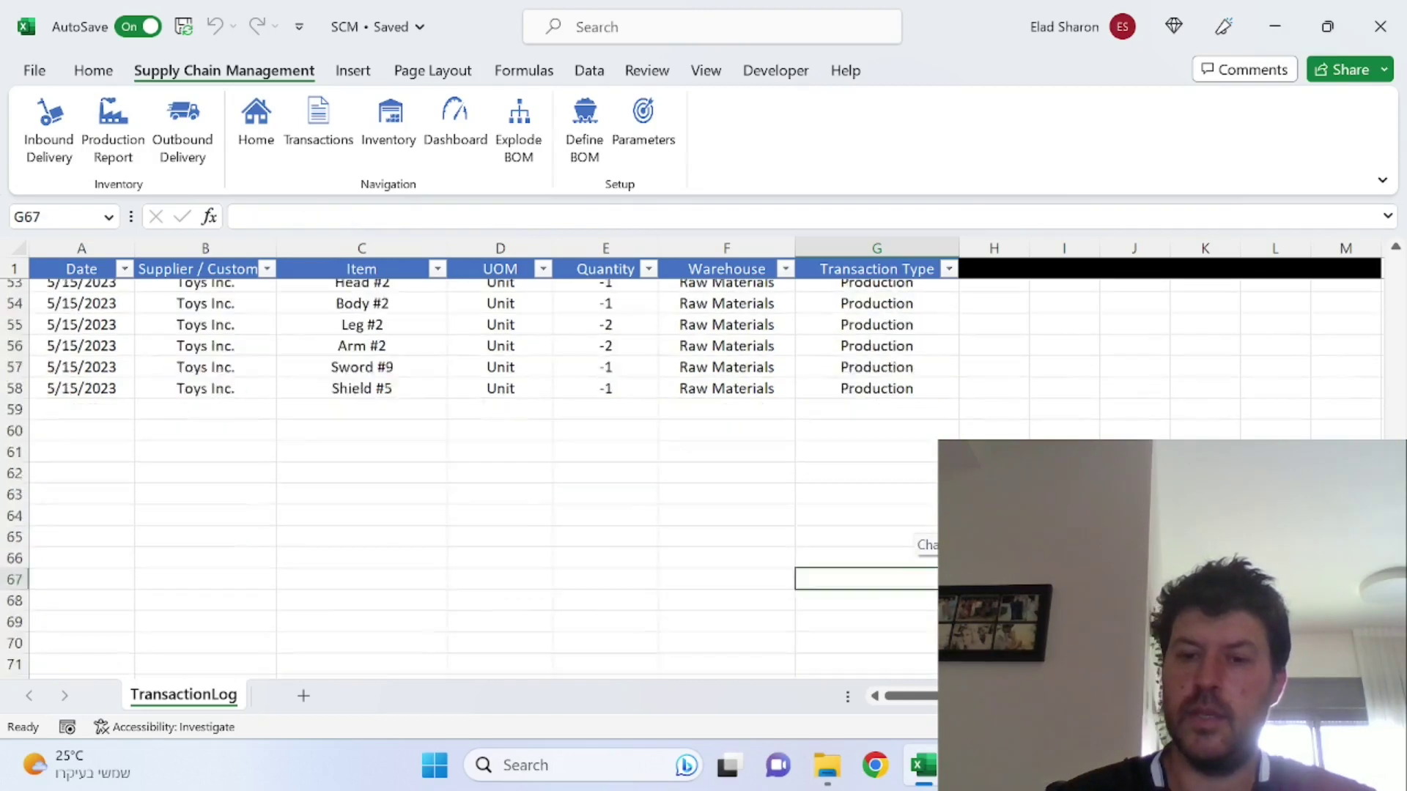
pyautogui.press('Up')
pyautogui.press('Up')
pyautogui.press('Up')
pyautogui.press('Up')
pyautogui.press('Up')
pyautogui.press('Up')
pyautogui.press('Up')
pyautogui.press('Up')
pyautogui.press('Up')
pyautogui.press('Up')
pyautogui.press('Up')
pyautogui.press('Up')
pyautogui.press('Up')
pyautogui.press('Up')
pyautogui.press('Up')
pyautogui.press('Up')
pyautogui.press('Up')
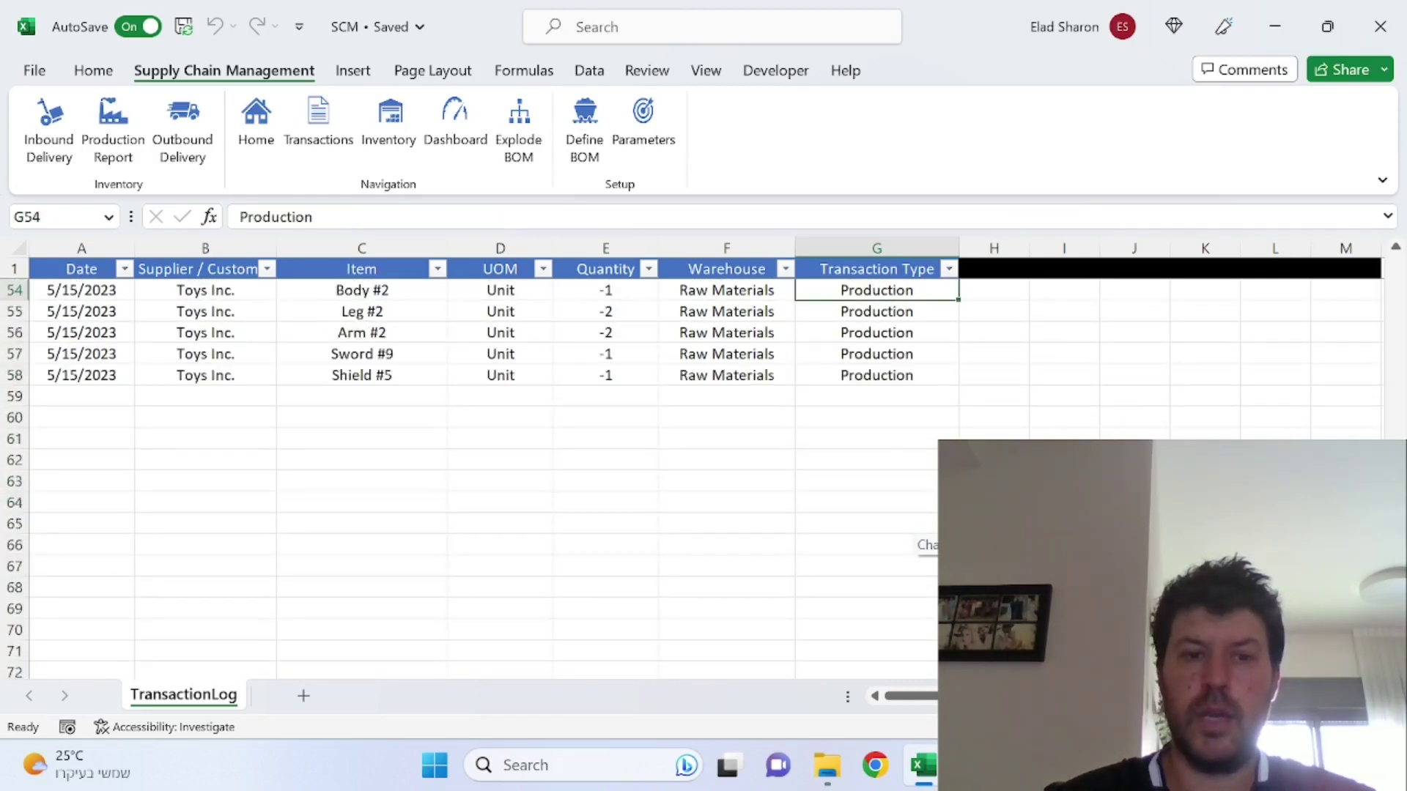
pyautogui.press('Up')
pyautogui.press('Up')
pyautogui.press('Up')
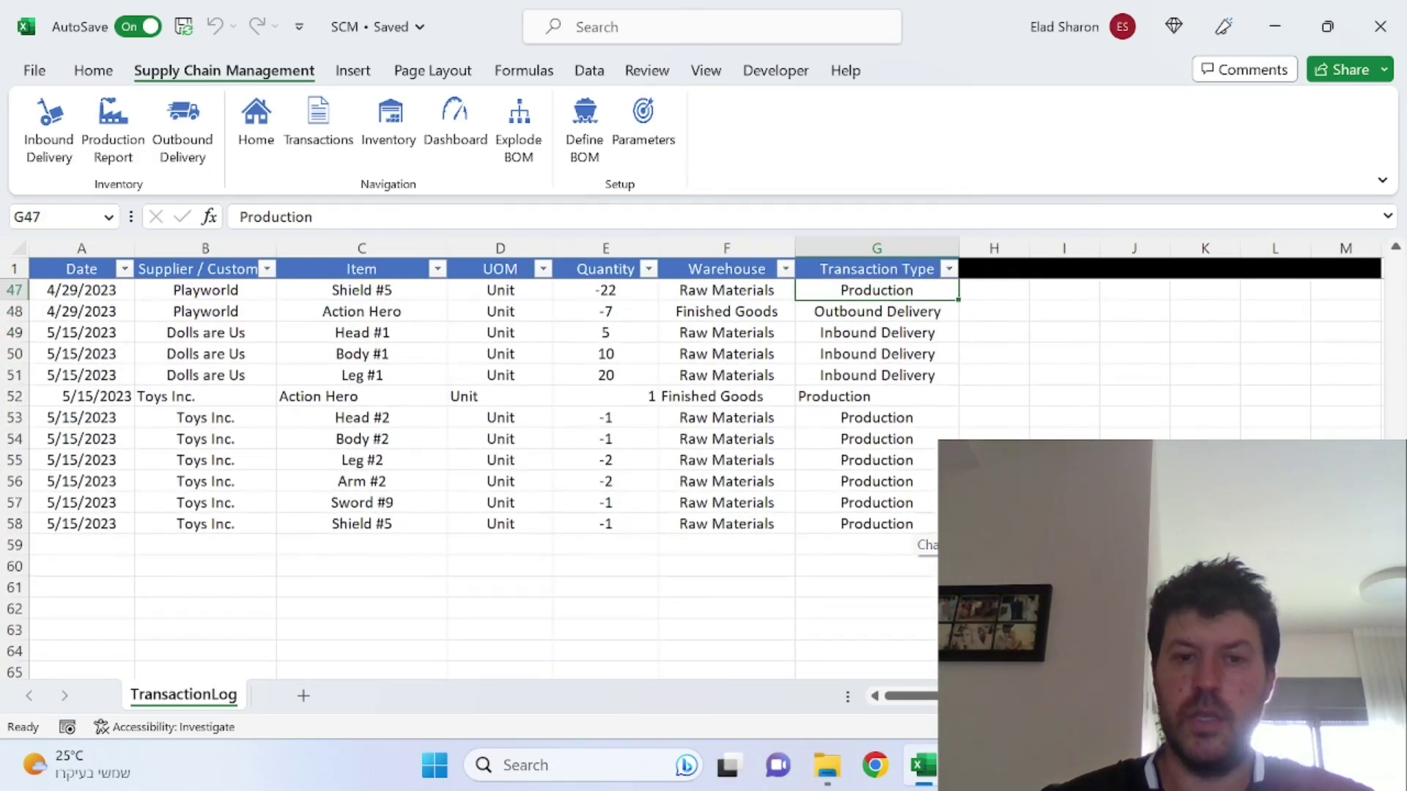
pyautogui.click(363, 405)
pyautogui.click(609, 406)
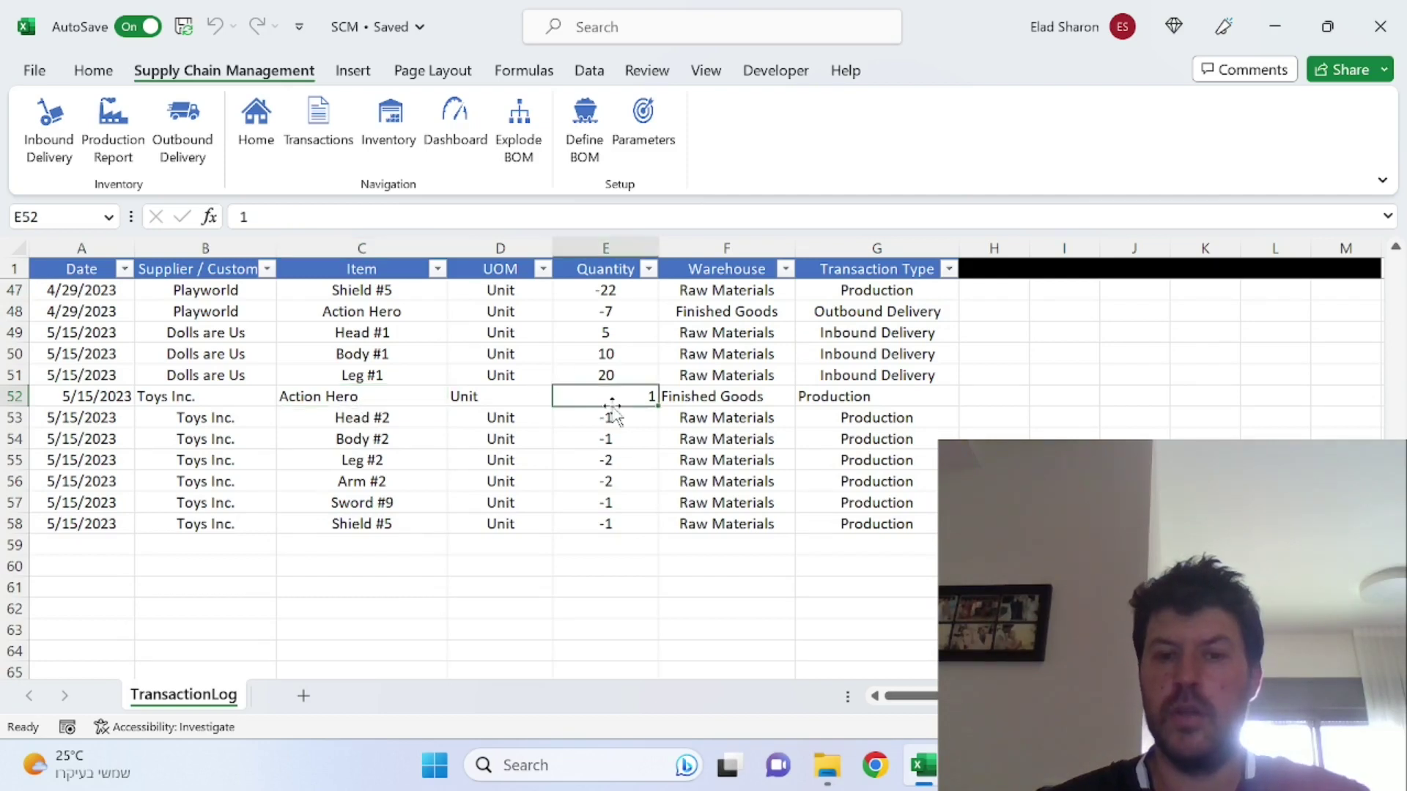
pyautogui.click(760, 398)
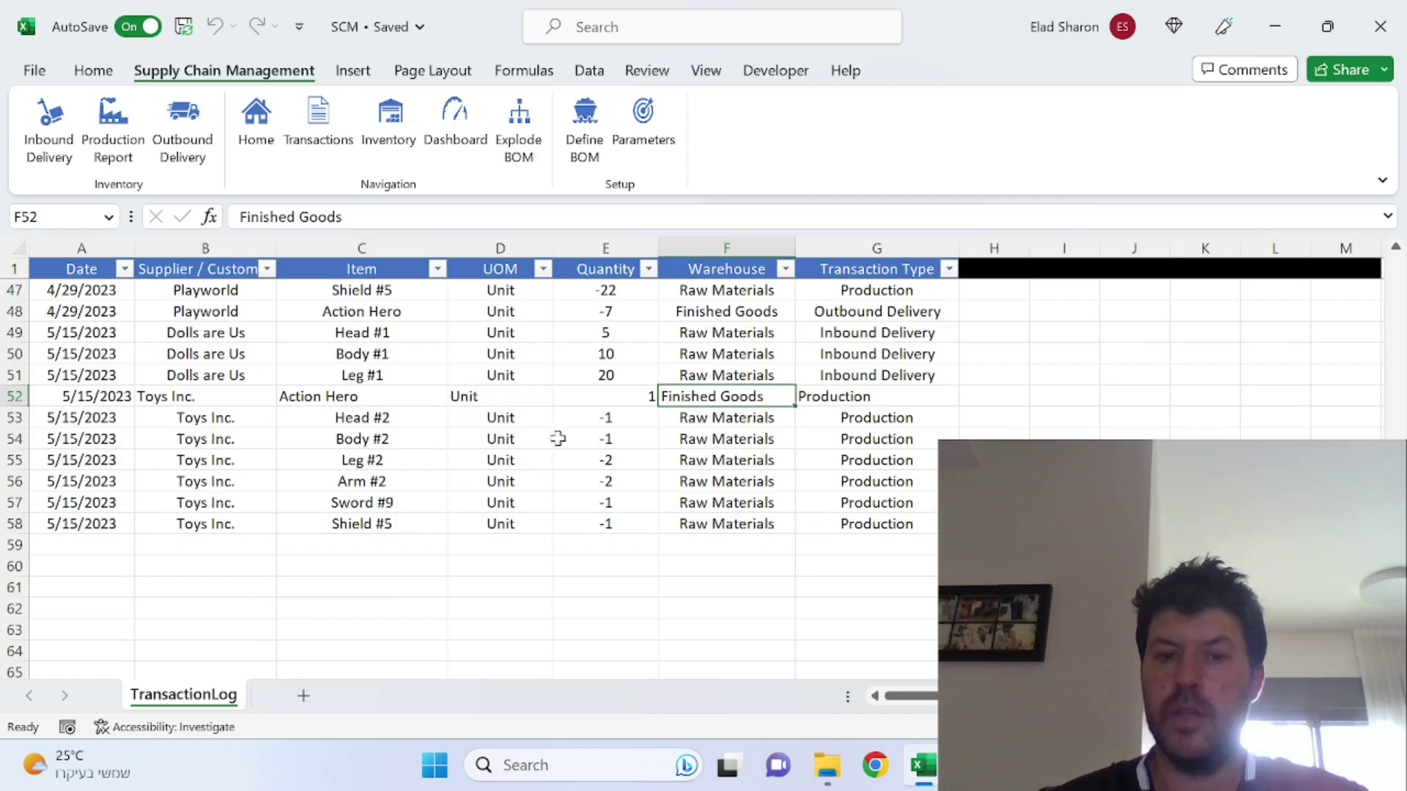
pyautogui.moveTo(639, 419); pyautogui.dragTo(634, 524)
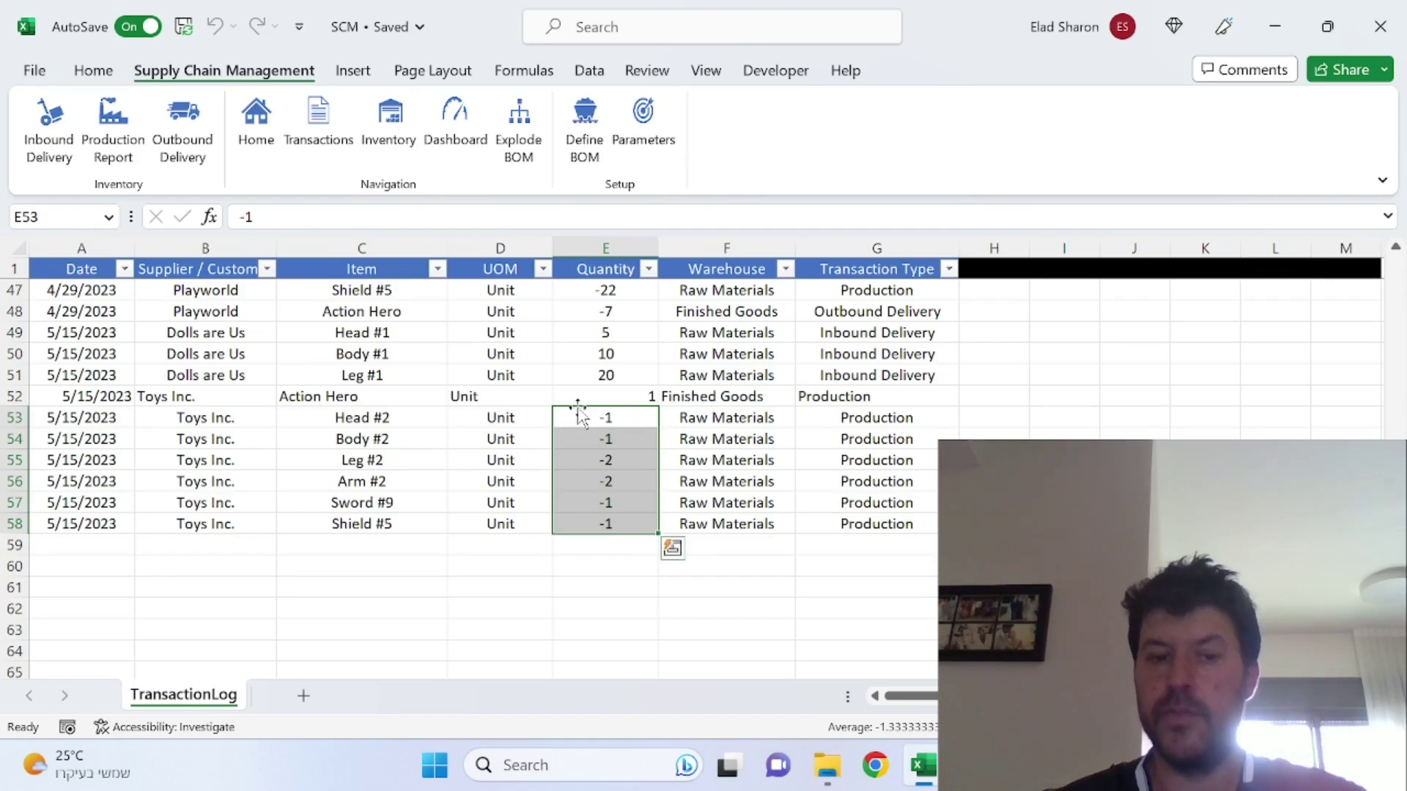
# Compare with Action Hero's component quantities on the BOMs sheet, then return to the log.
pyautogui.click(592, 163)
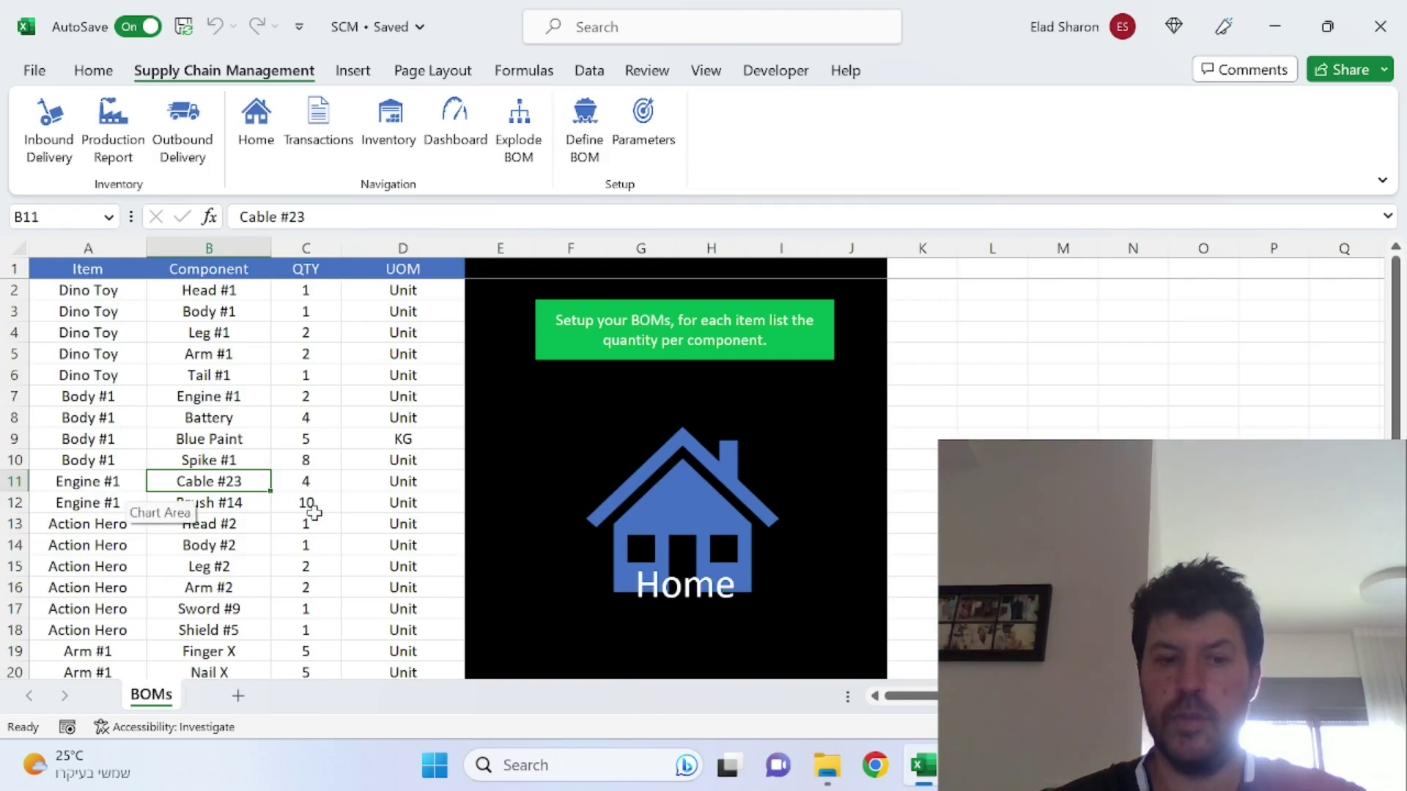
pyautogui.moveTo(315, 504); pyautogui.dragTo(307, 633)
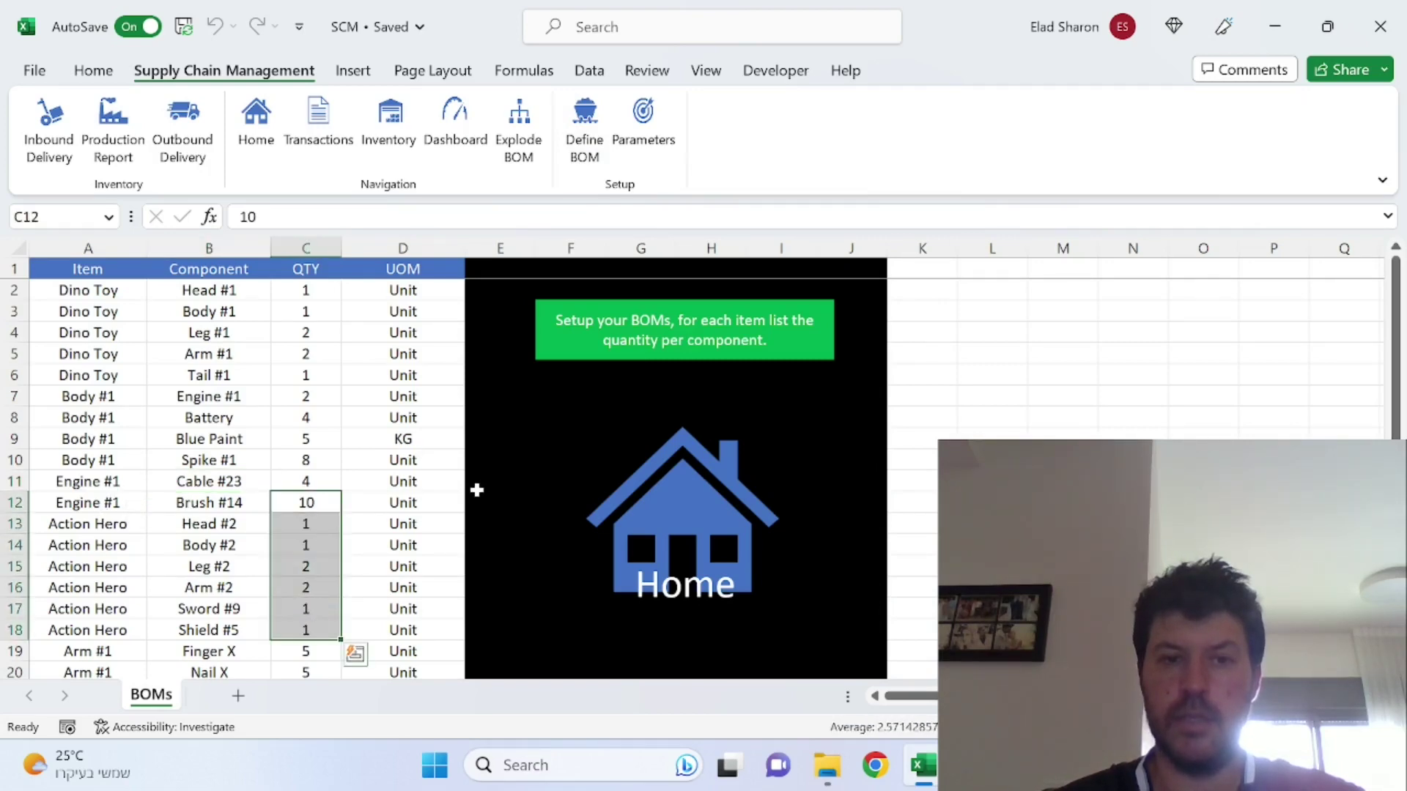
pyautogui.click(318, 132)
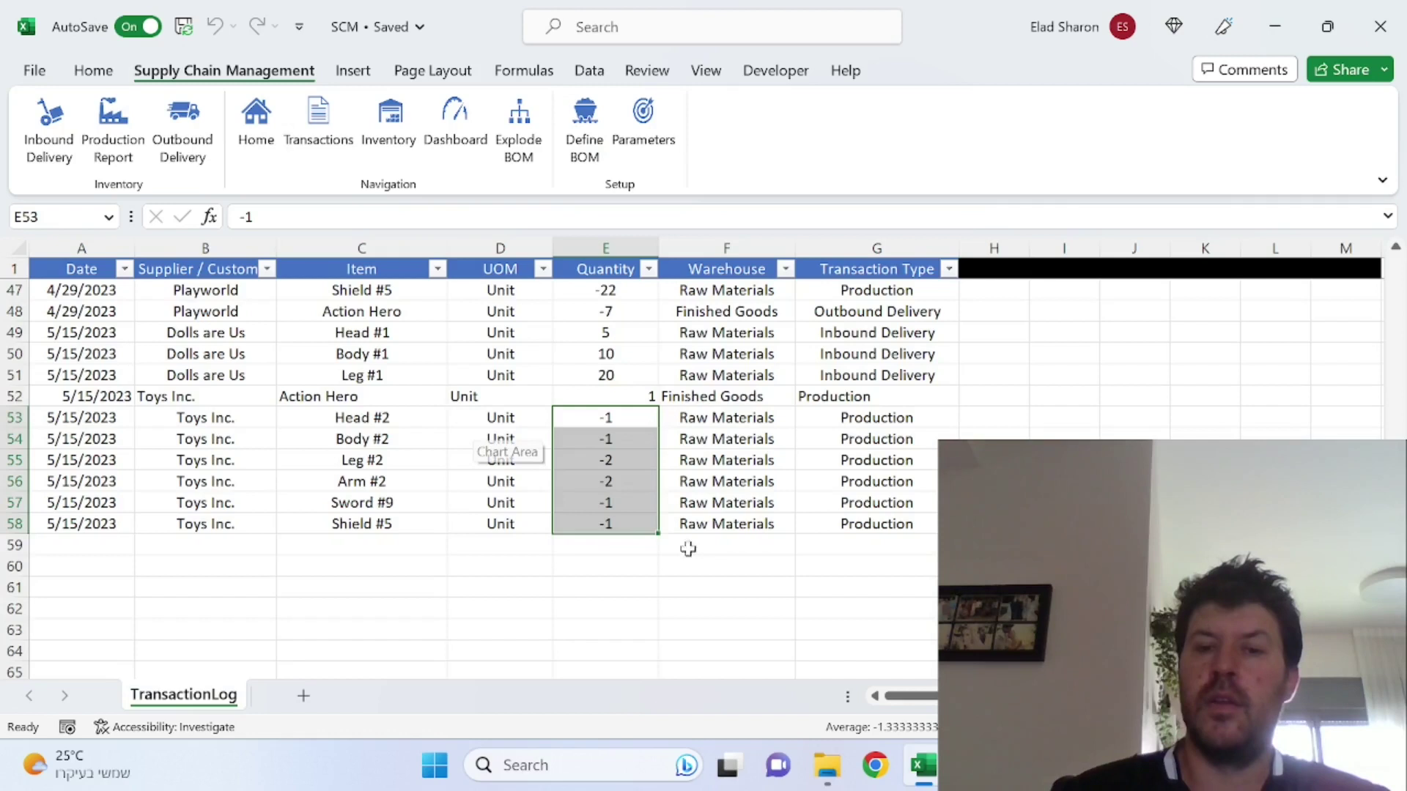
pyautogui.click(619, 563)
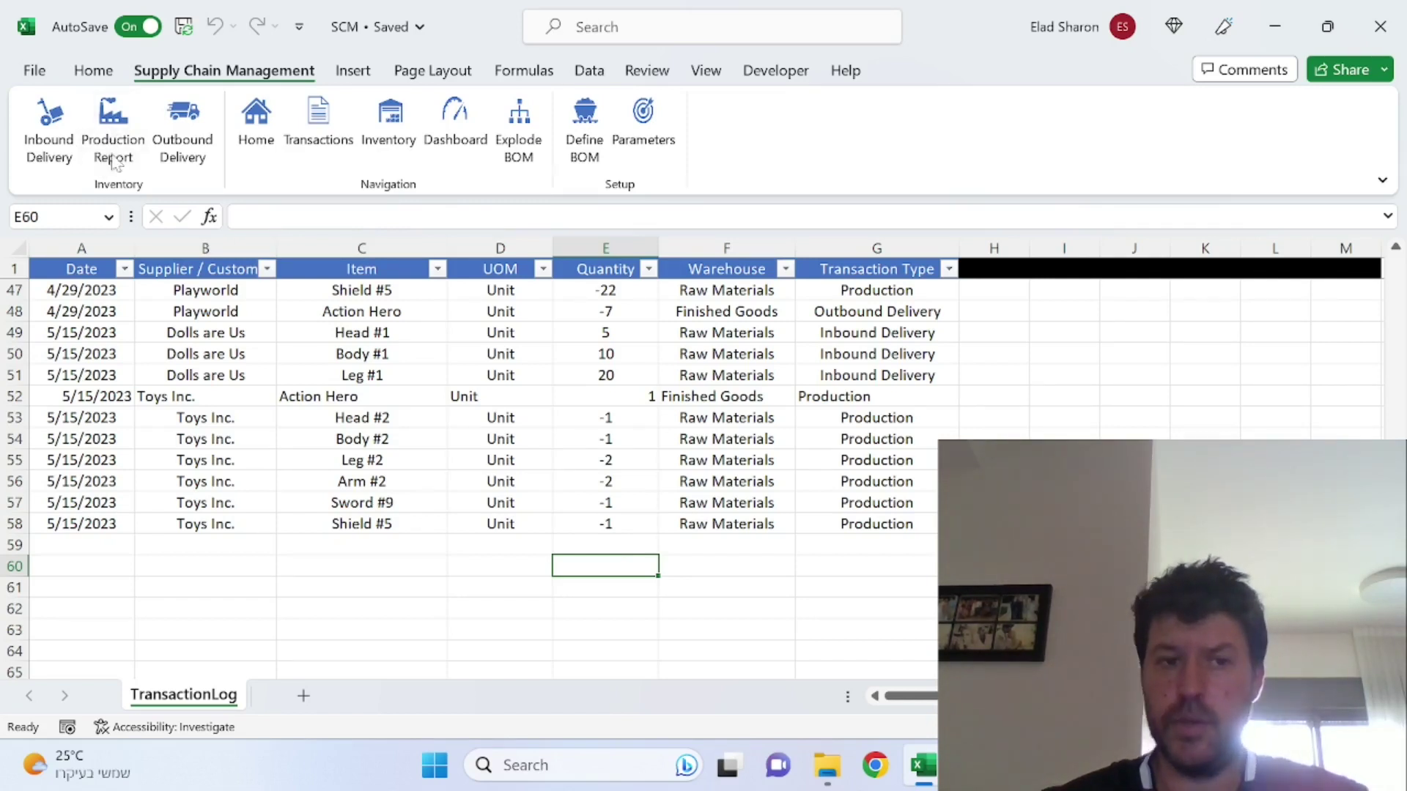
# Start an Outbound Delivery with customer Toys Inc. and warehouse Finished Goods.
pyautogui.click(183, 146)
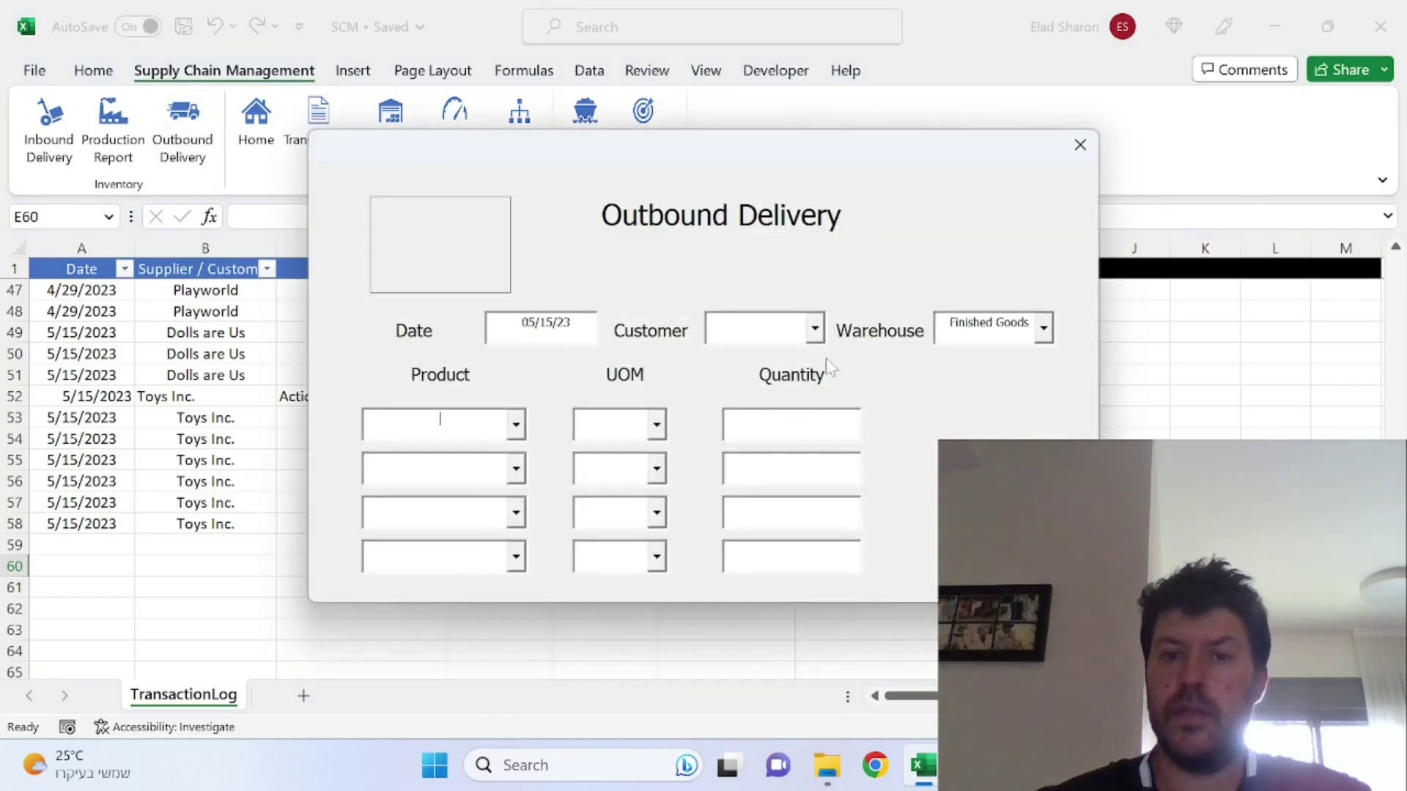
pyautogui.click(815, 328)
pyautogui.click(797, 354)
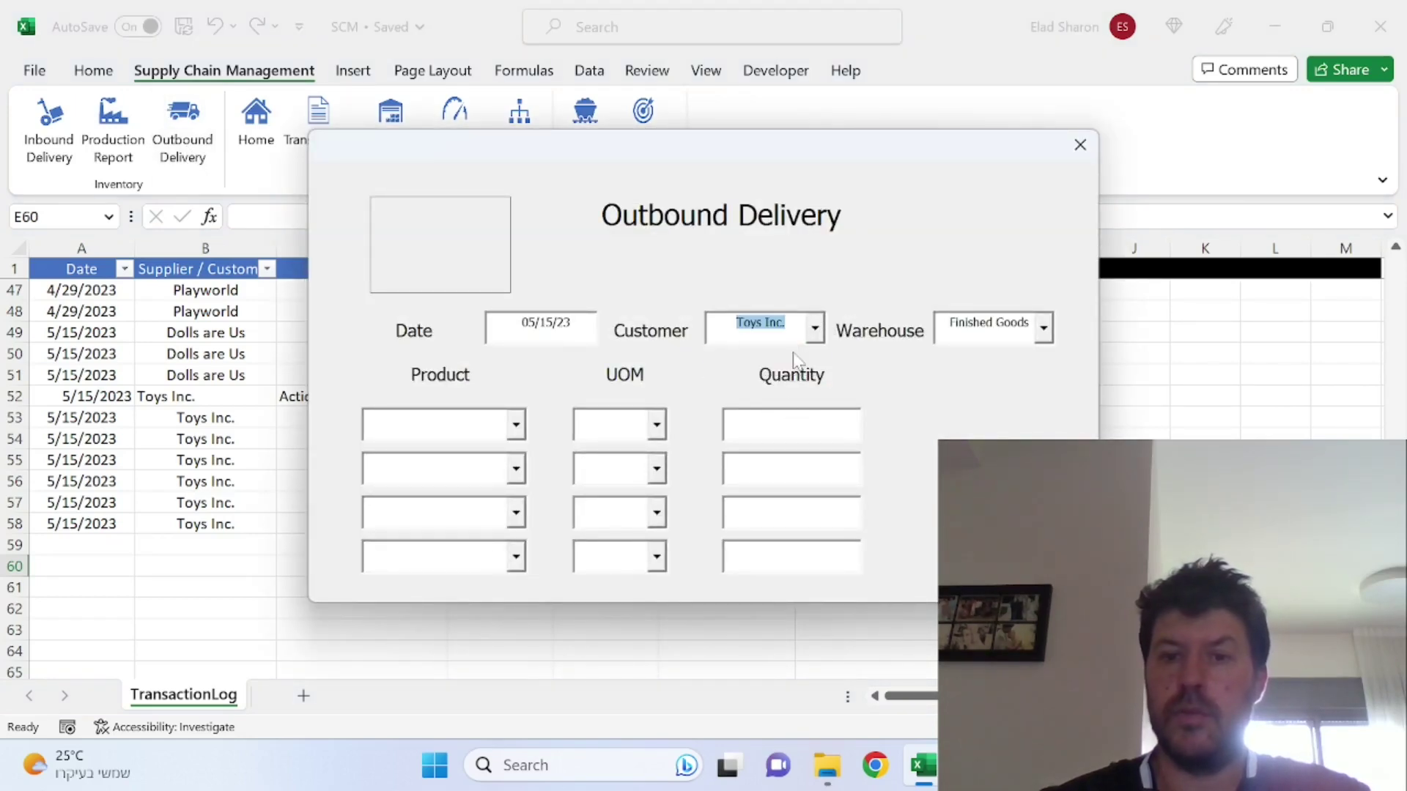
pyautogui.click(1044, 331)
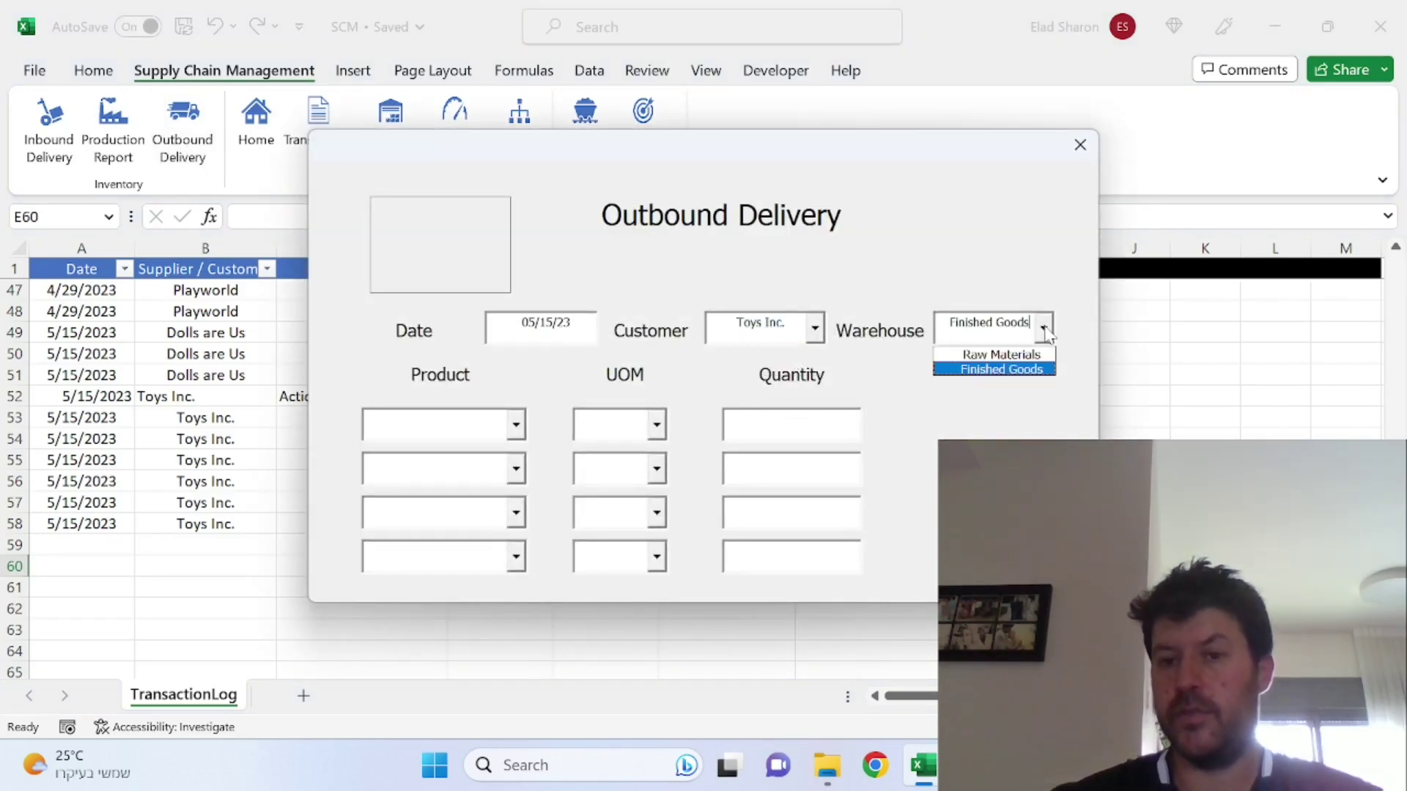
pyautogui.click(1030, 424)
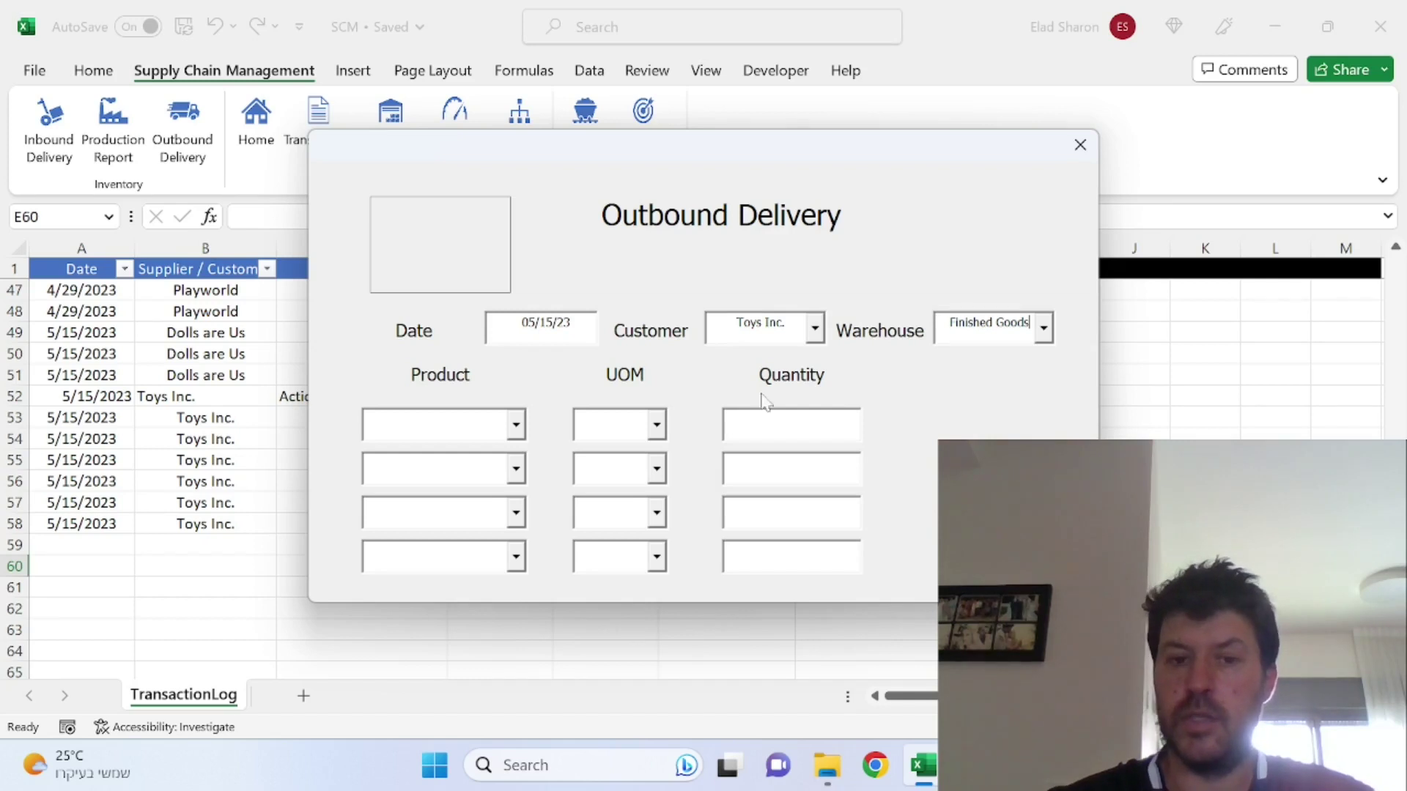
# Add a line of 1 Unit of Action Hero and submit the delivery.
pyautogui.click(516, 425)
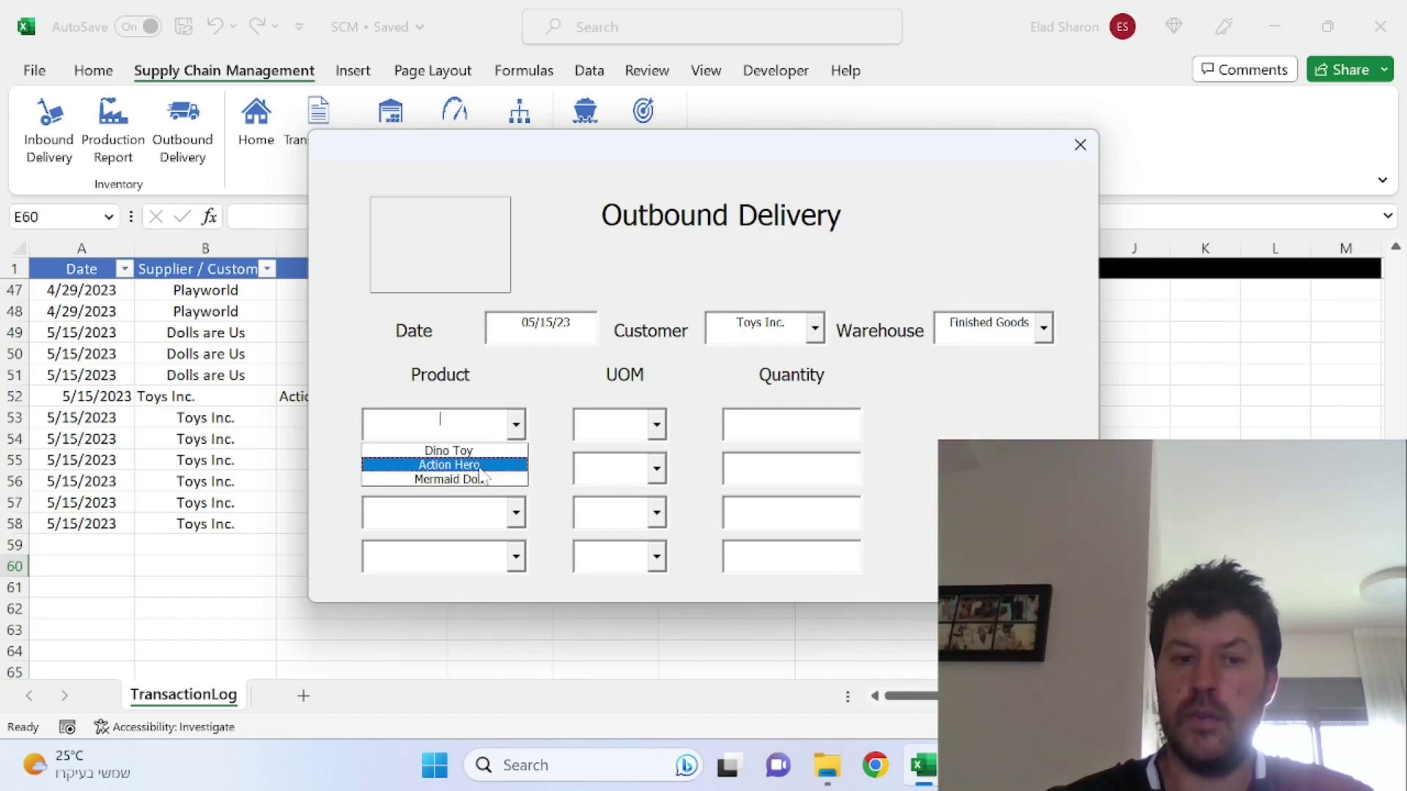
pyautogui.click(512, 464)
pyautogui.click(656, 425)
pyautogui.click(645, 450)
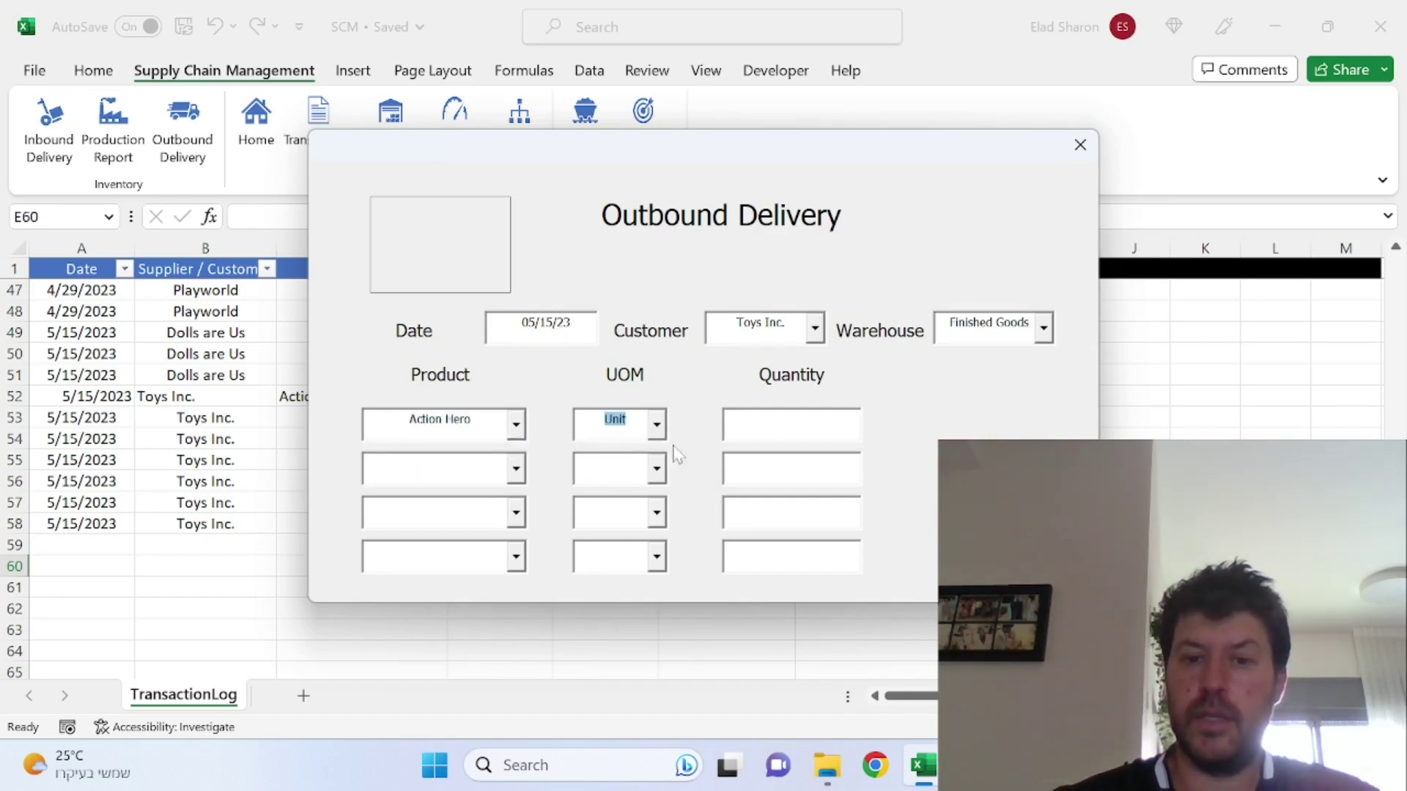
pyautogui.click(781, 437)
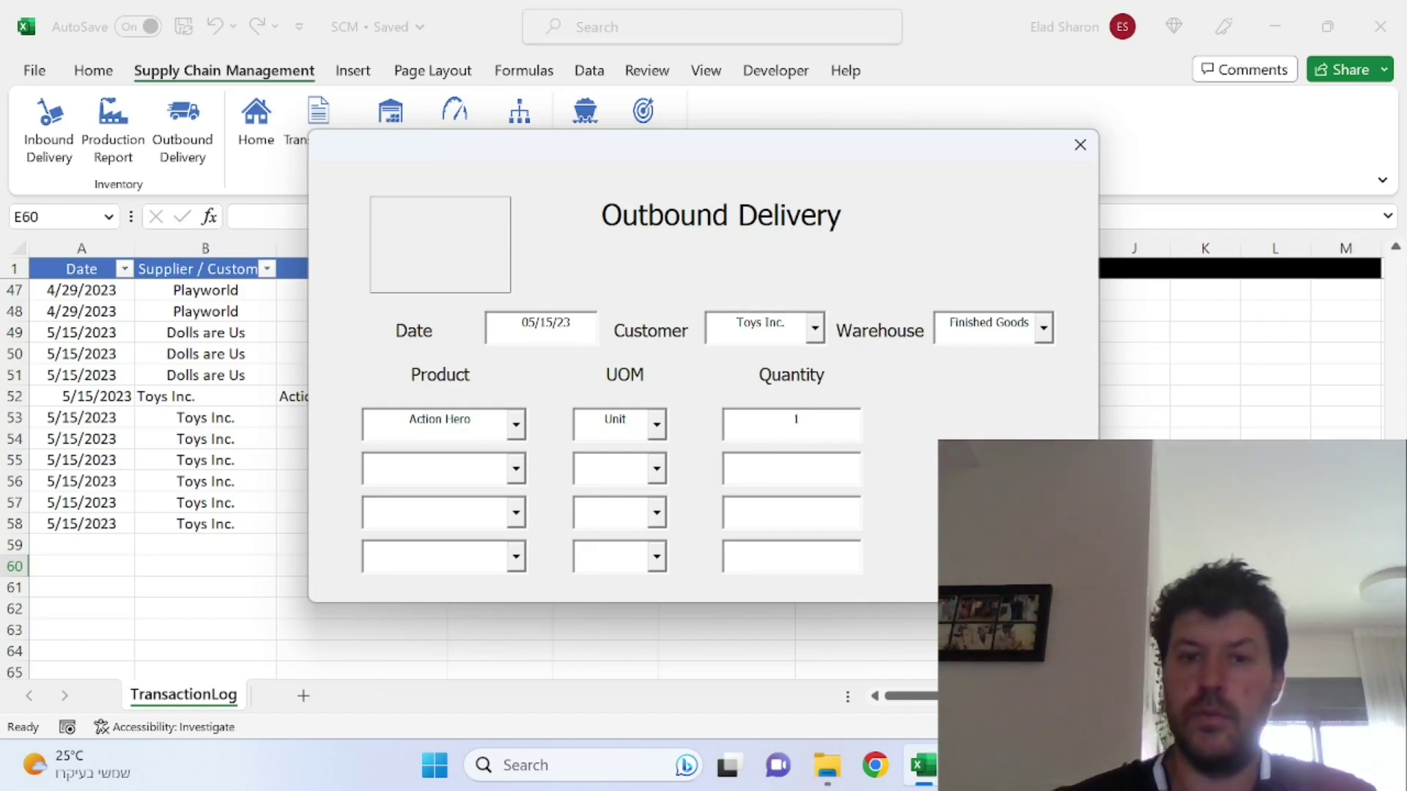
pyautogui.press('Return')
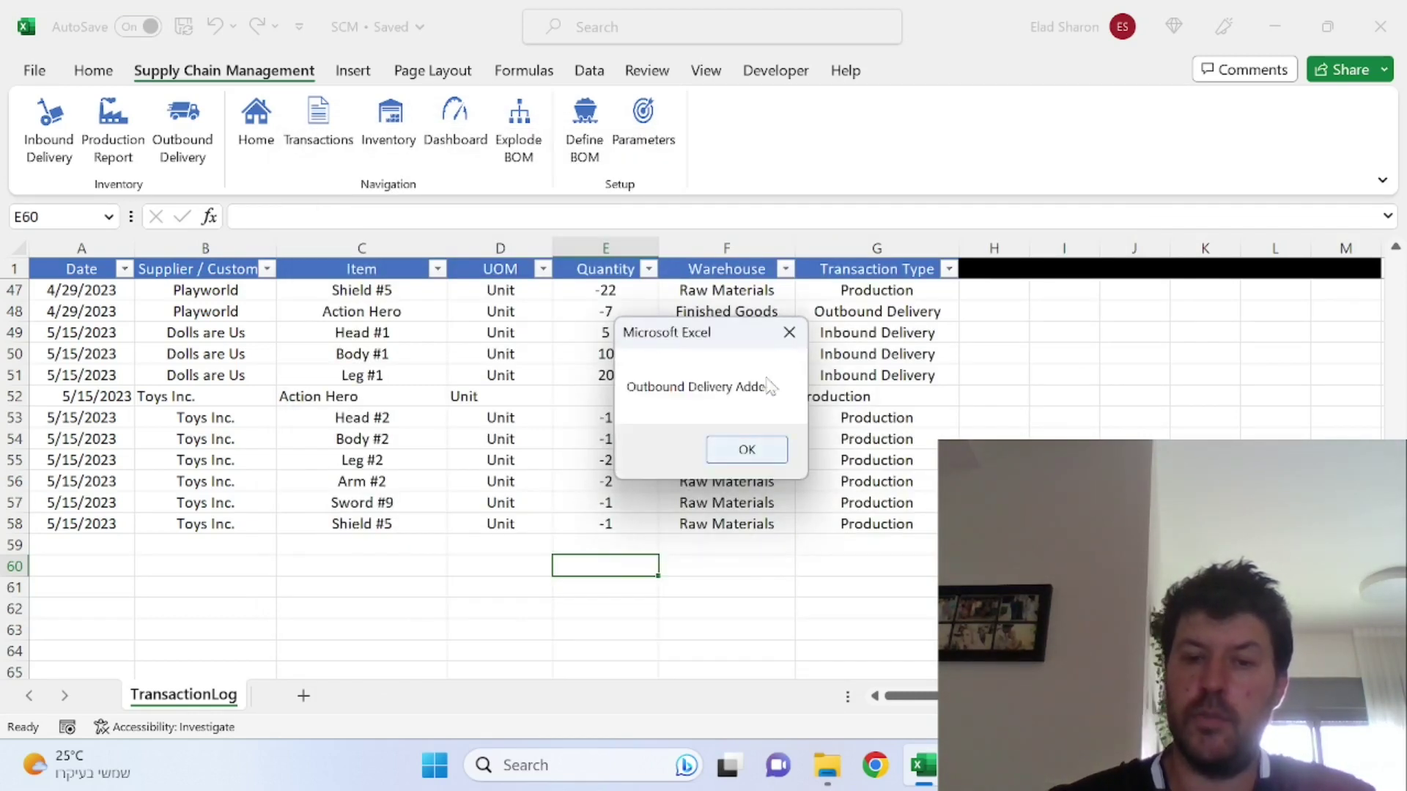
# Dismiss the confirmation and verify row 59 shows Finished Goods and quantity -1 against the produced 1.
pyautogui.click(748, 447)
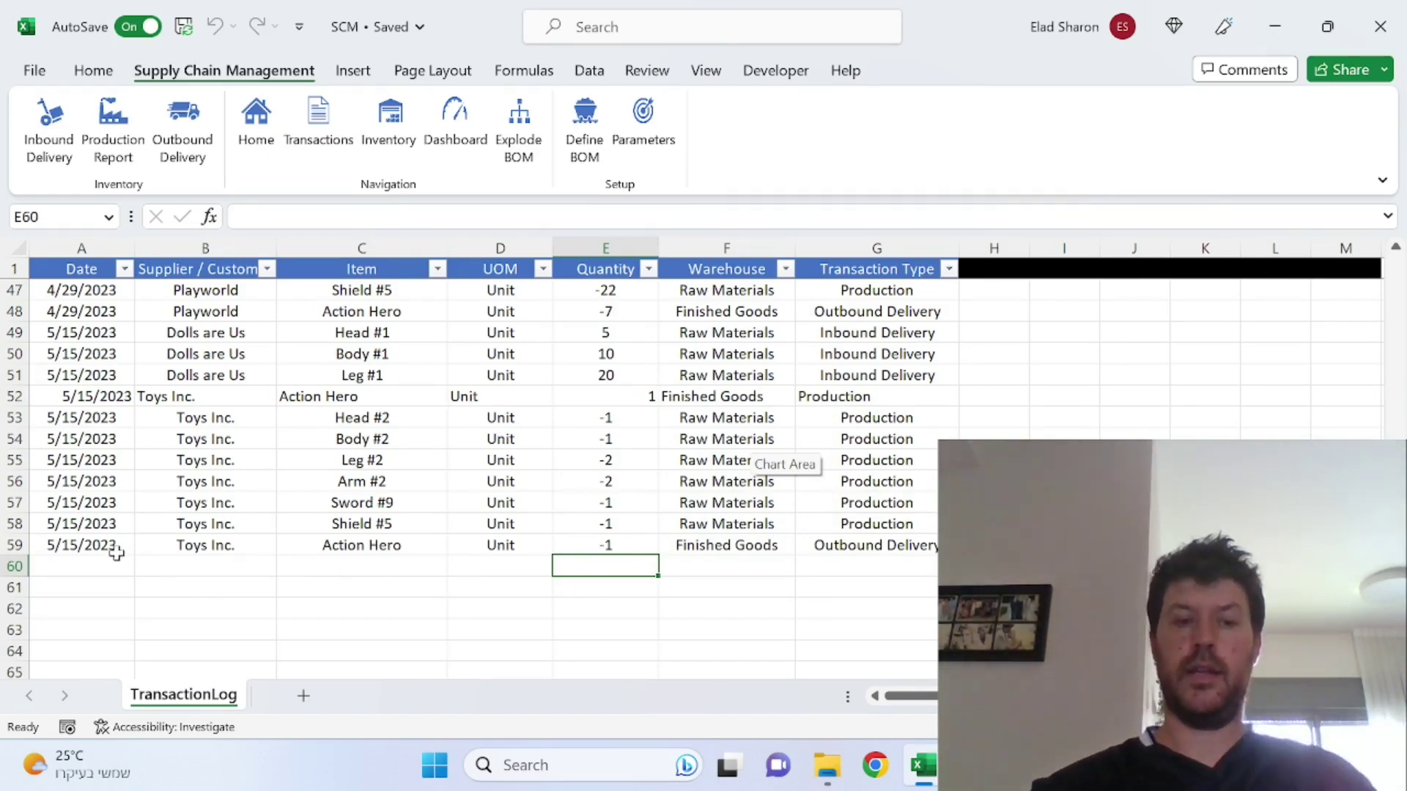
pyautogui.click(715, 529)
pyautogui.click(723, 545)
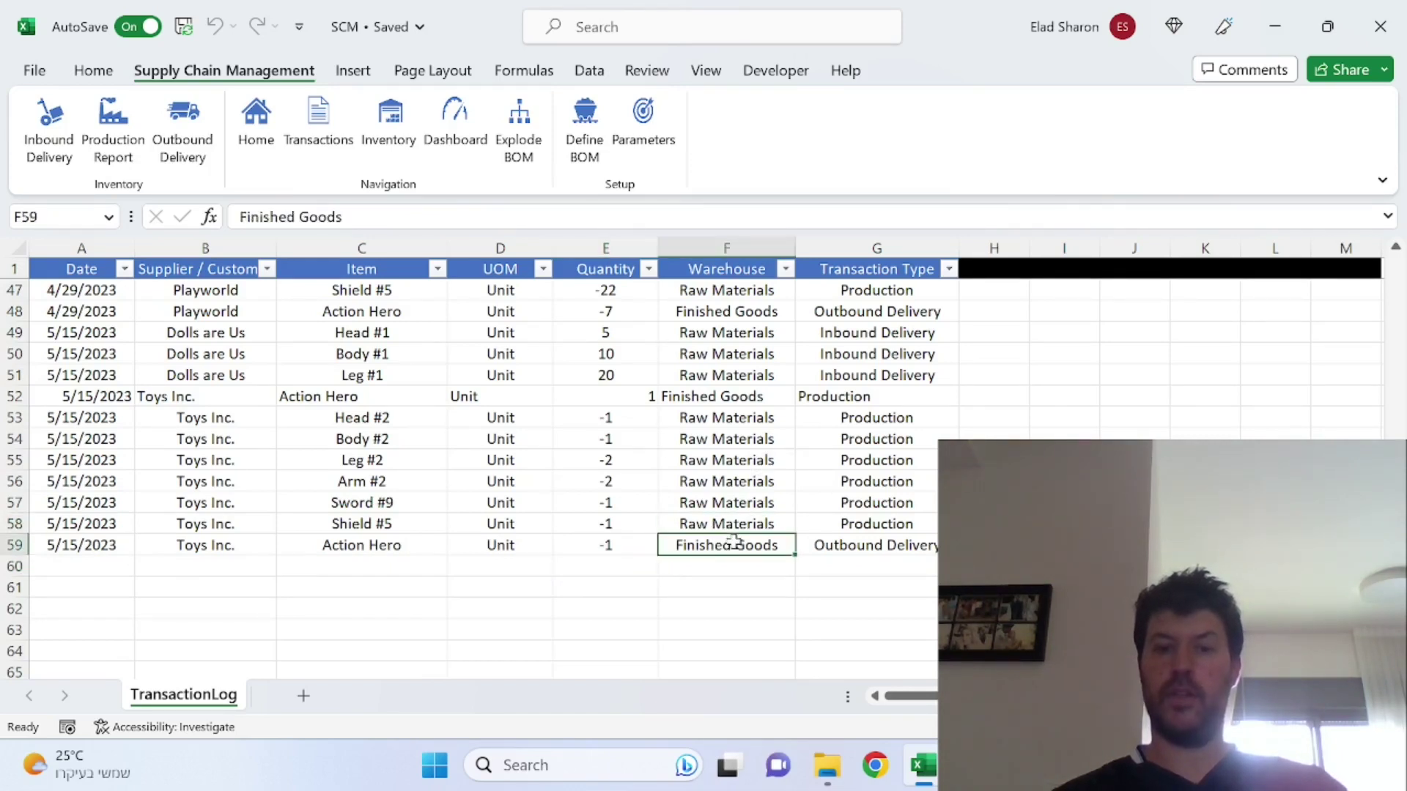
pyautogui.click(608, 395)
pyautogui.click(634, 539)
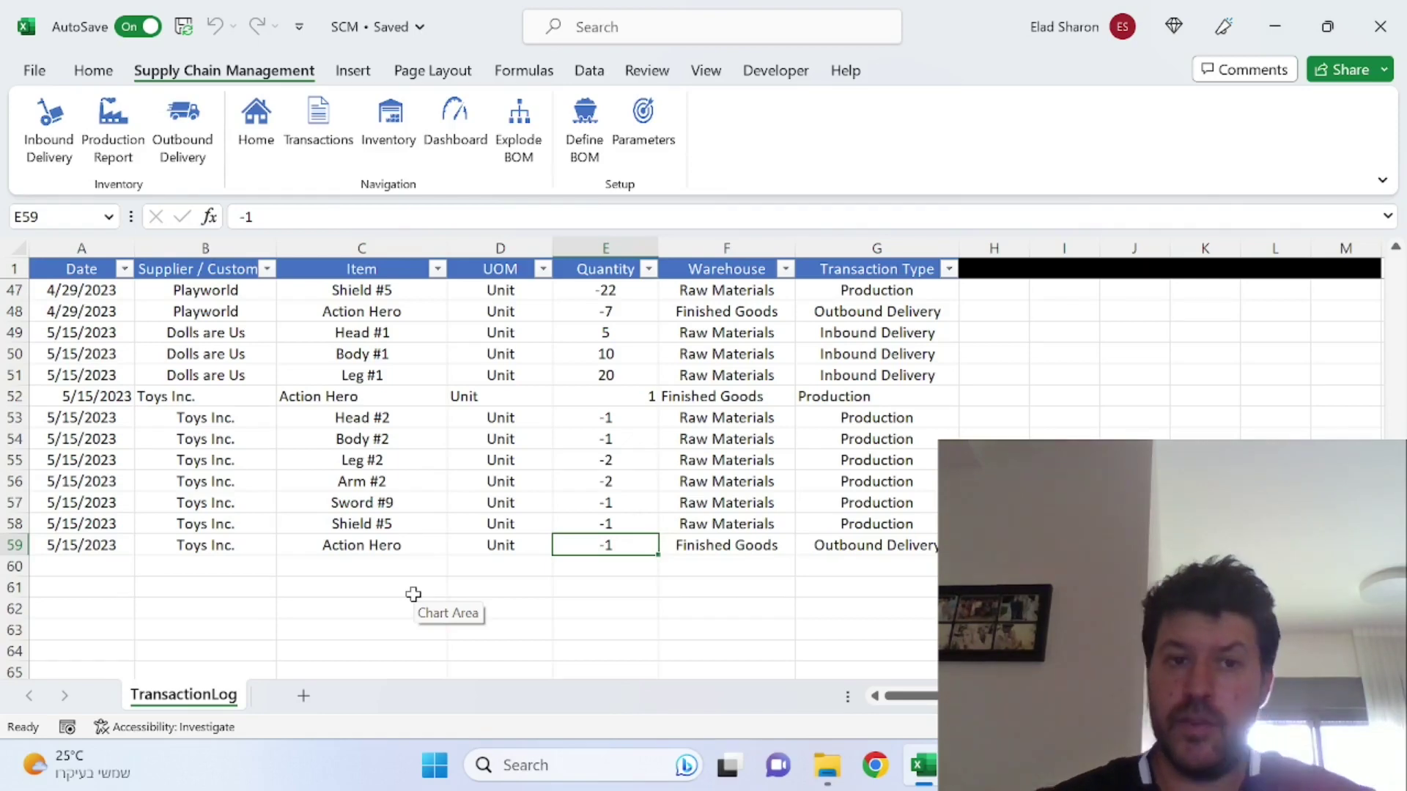
# Go to the Dashboard, view its production, sales and storage charts and pivot tables, then return Home.
pyautogui.click(254, 132)
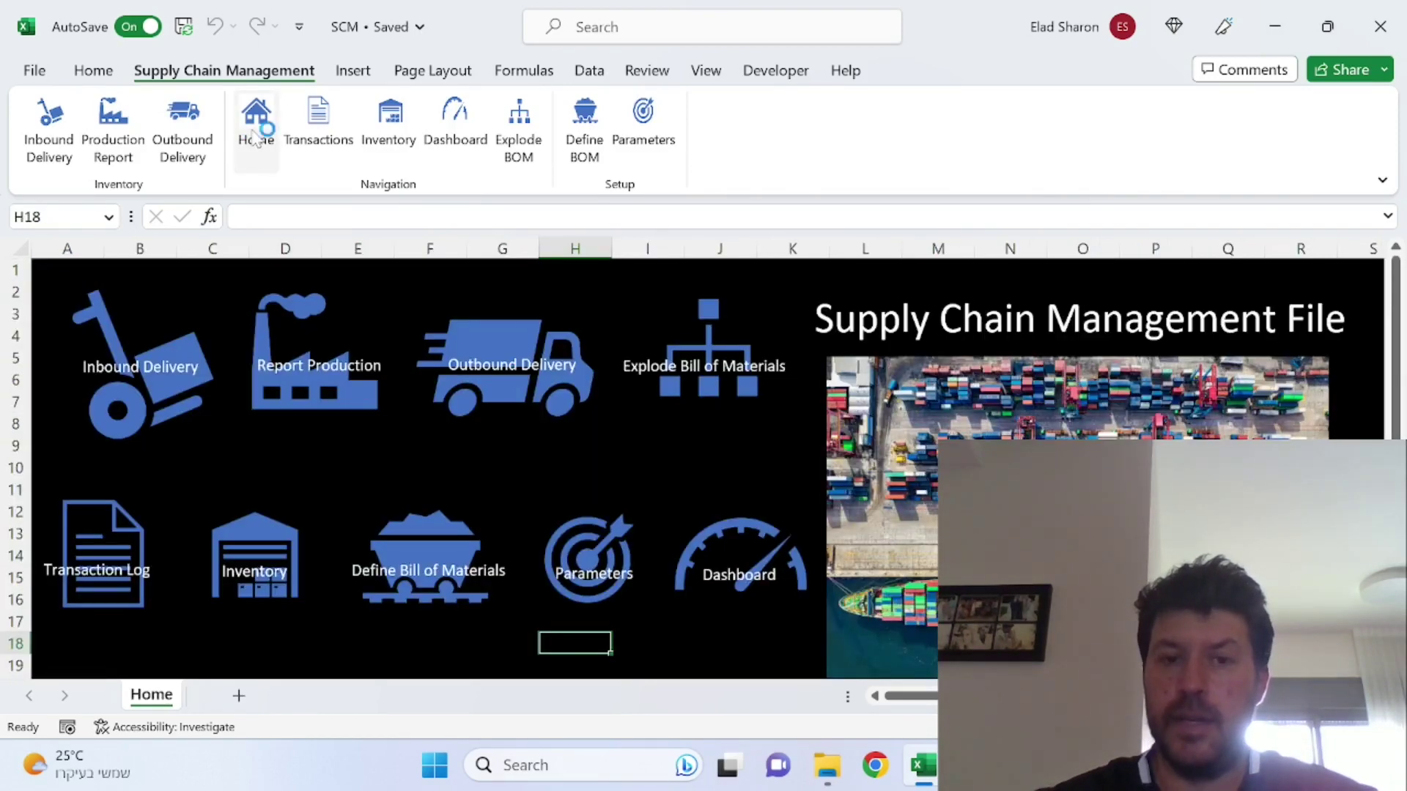
pyautogui.click(455, 128)
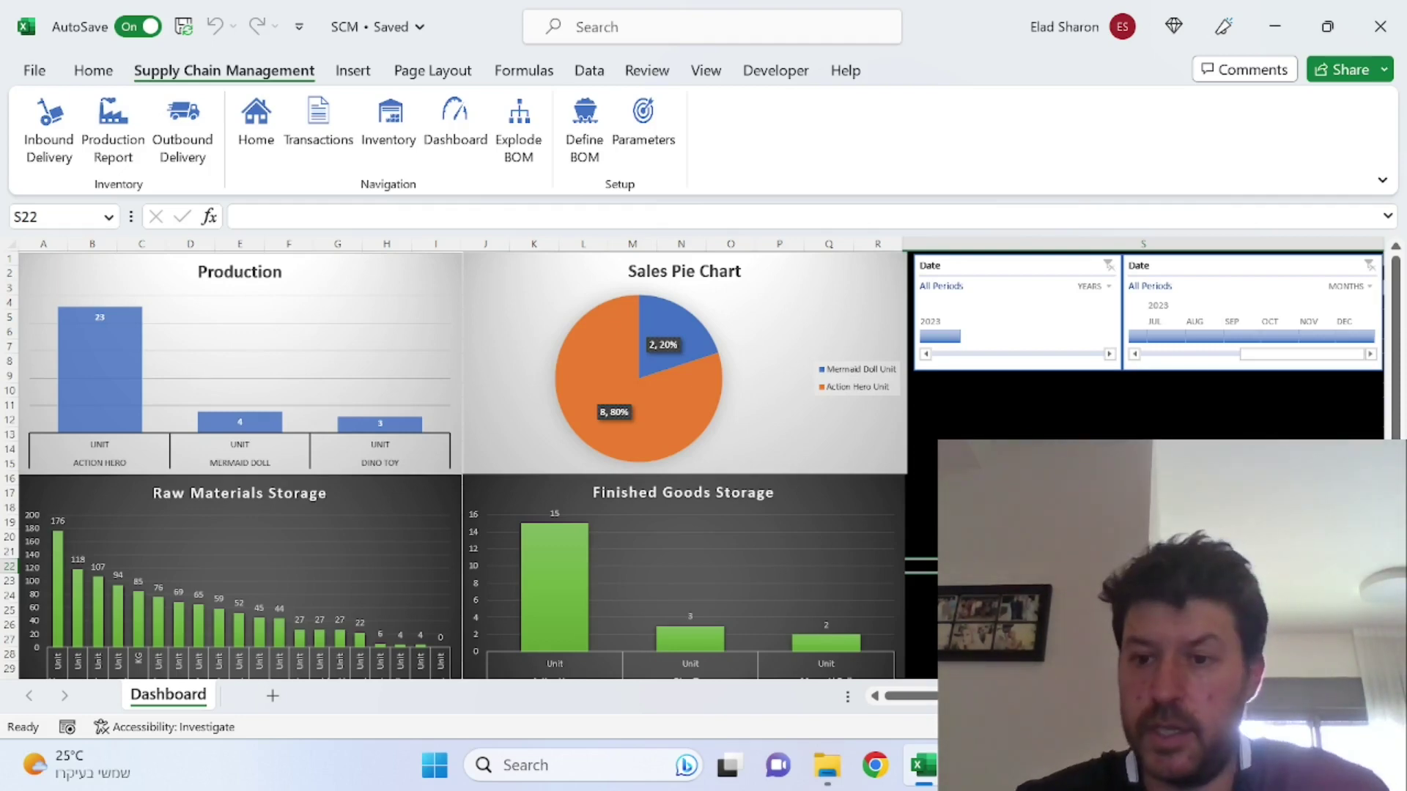
pyautogui.moveTo(912, 695)
pyautogui.mouseDown()
pyautogui.moveTo(967, 696)
pyautogui.moveTo(924, 696)
pyautogui.mouseUp()
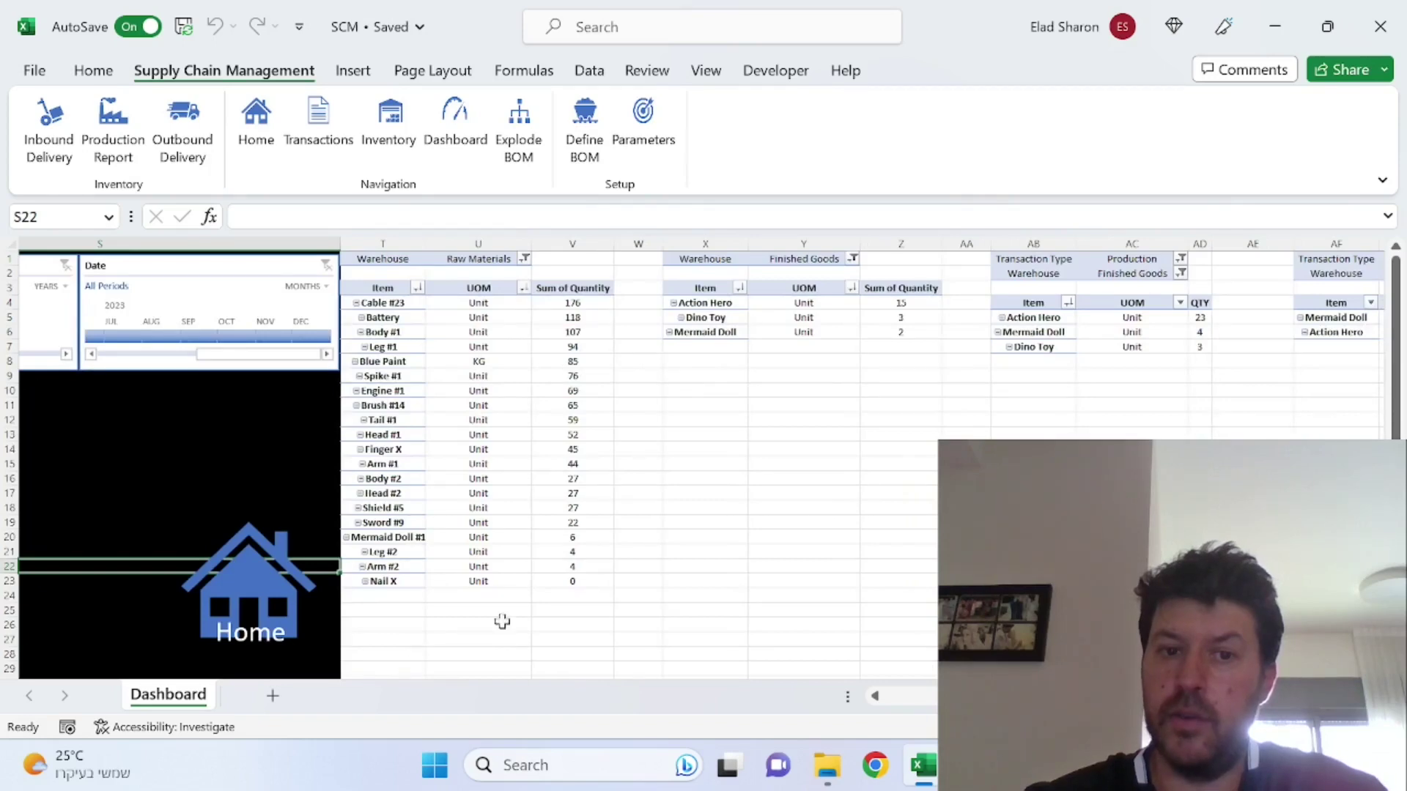
pyautogui.hscroll(2, 513, 461)
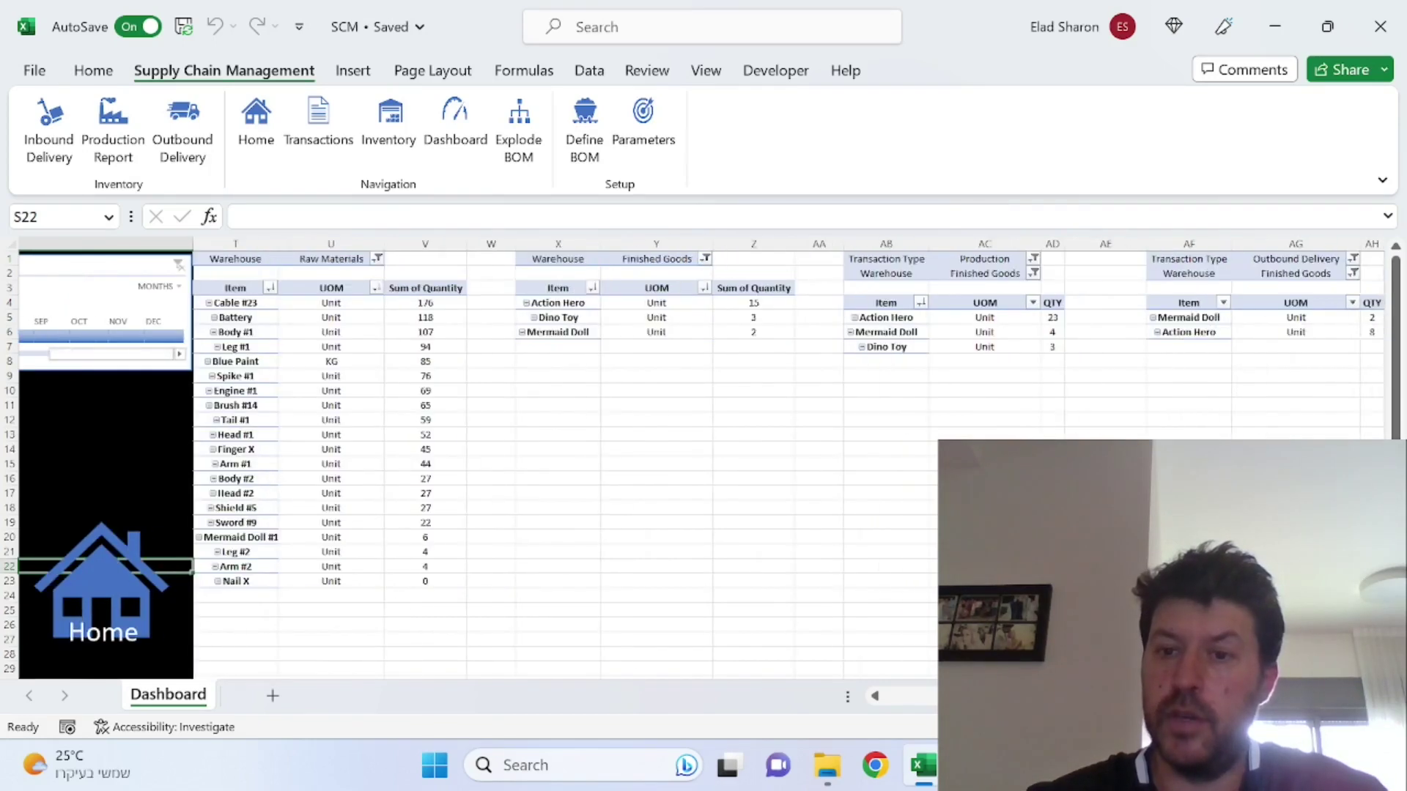
pyautogui.hscroll(-10, 701, 460)
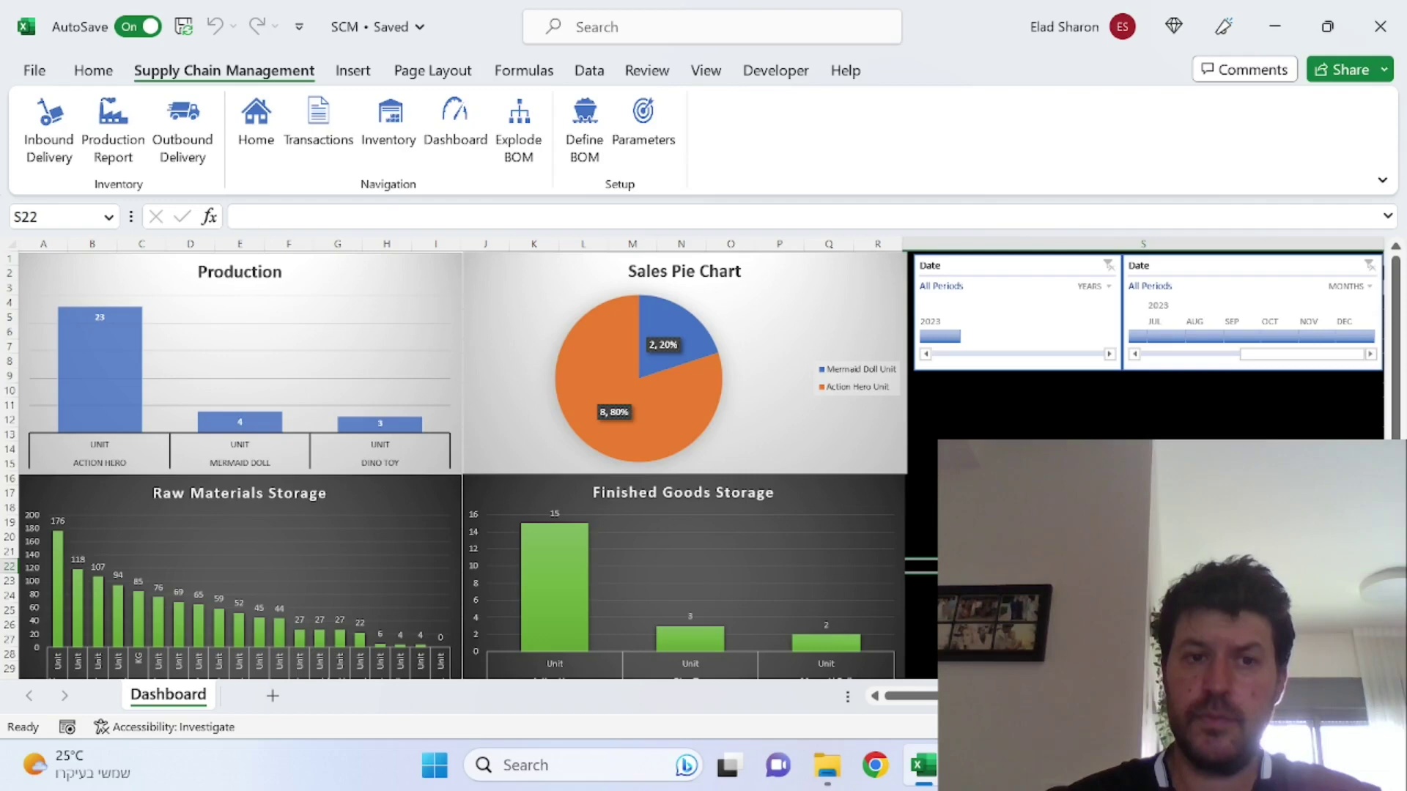
pyautogui.click(256, 132)
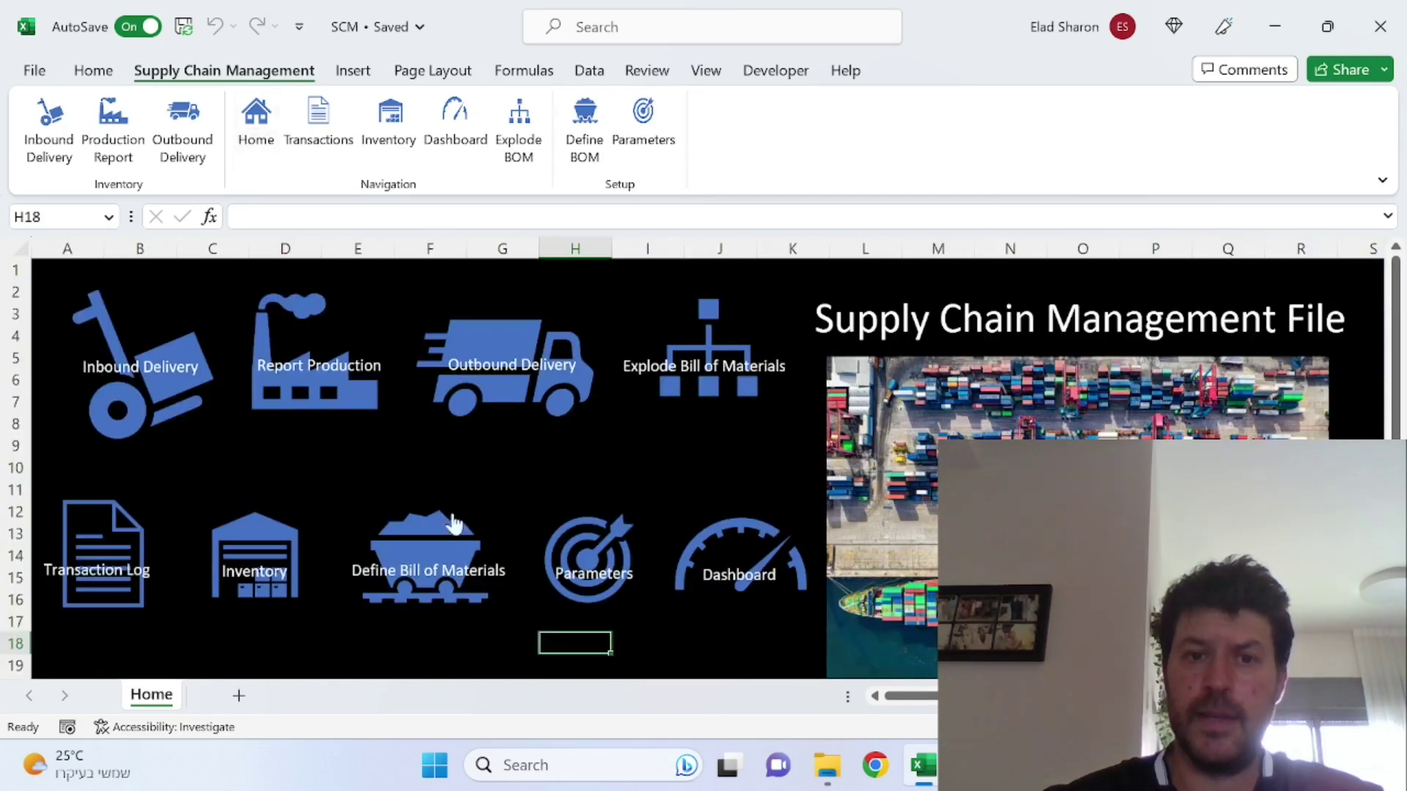
# Open the BOM Explosion sheet and choose Dino Toy as the item in B3.
pyautogui.click(729, 339)
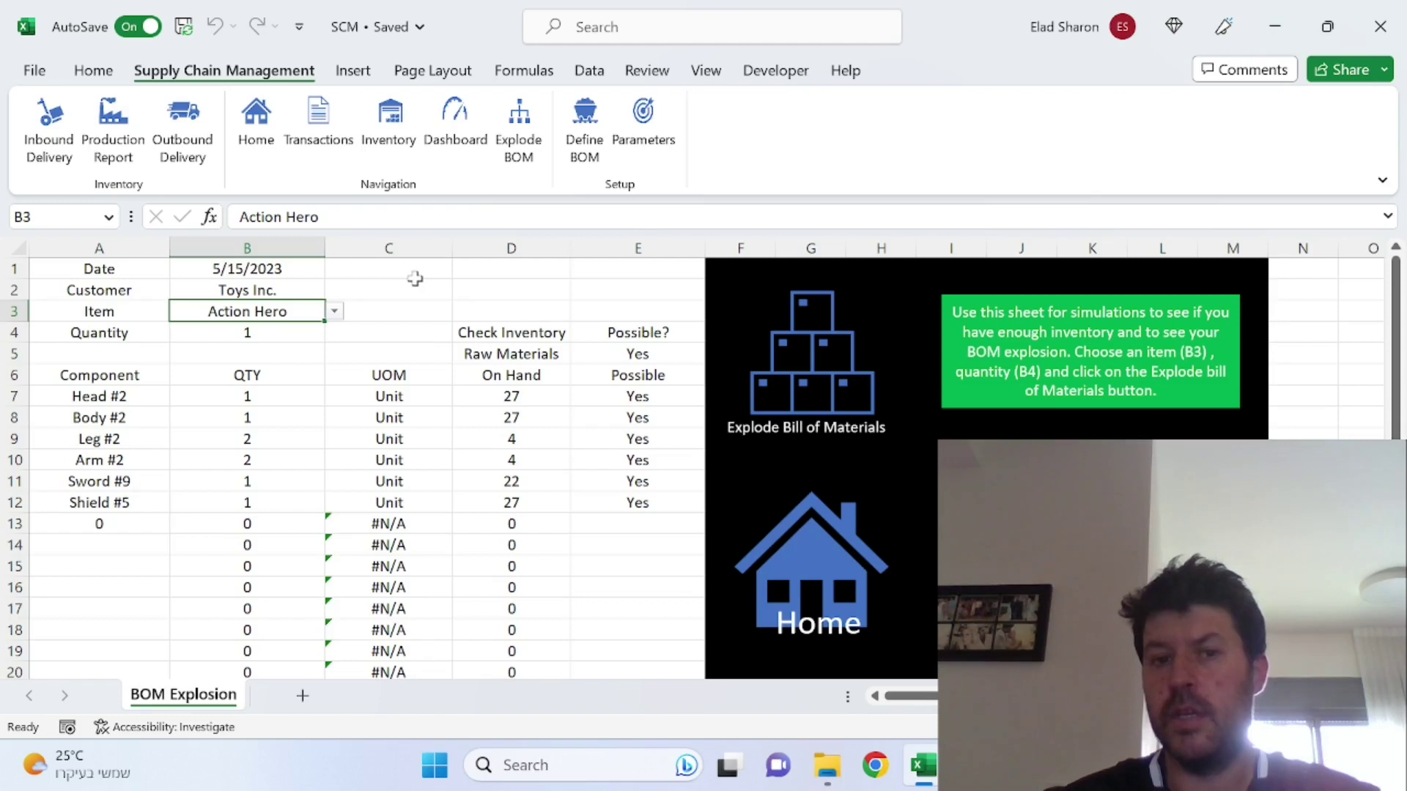
pyautogui.click(335, 313)
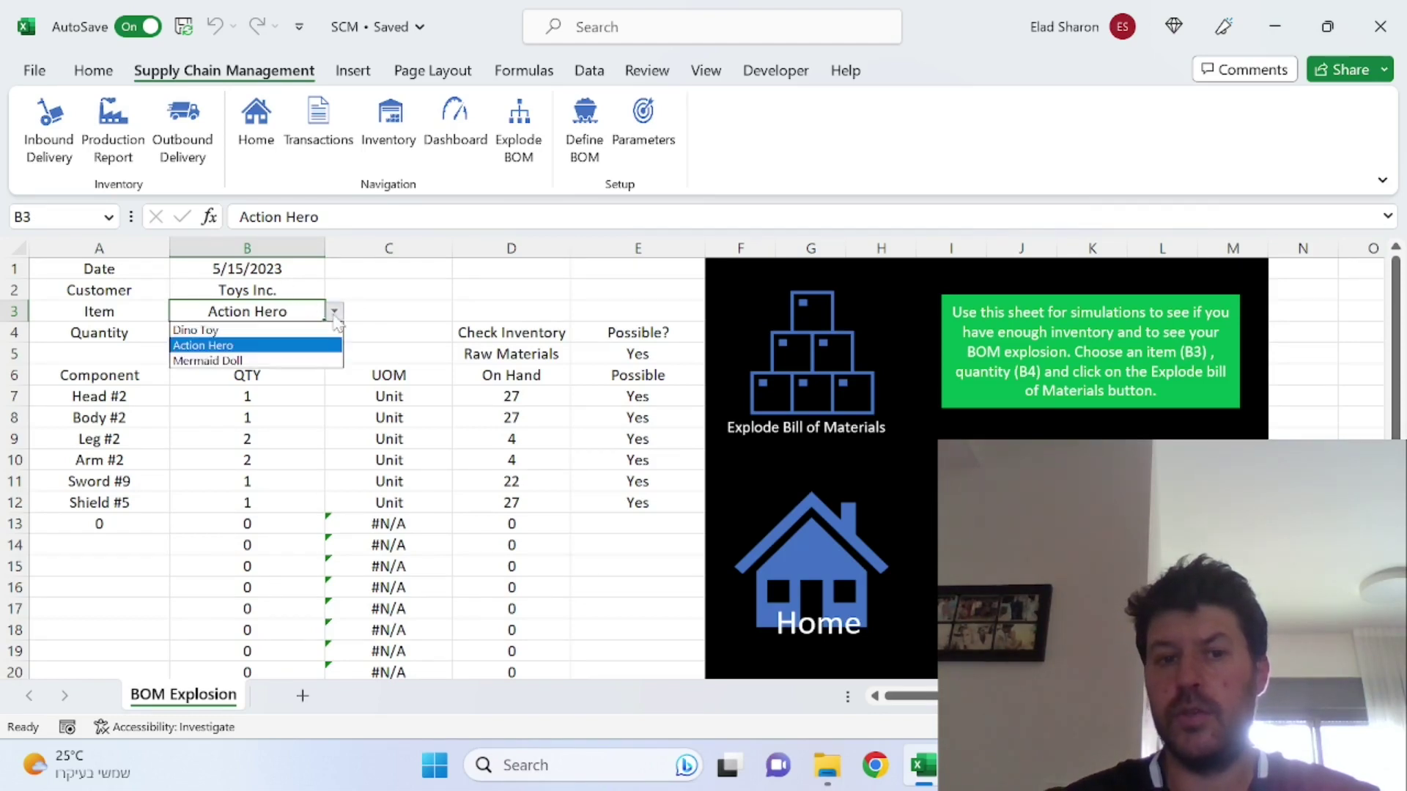
pyautogui.click(334, 315)
pyautogui.click(335, 315)
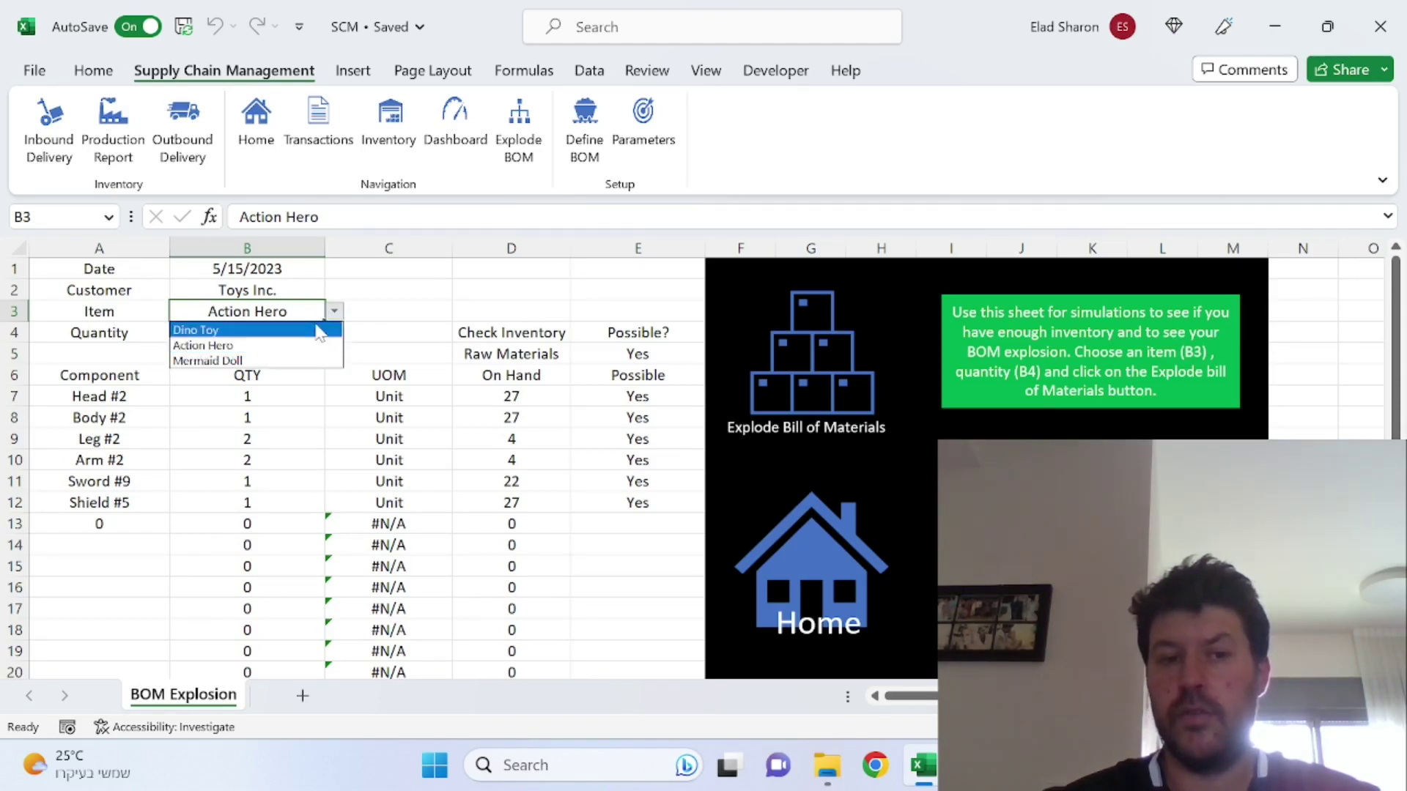
pyautogui.click(317, 333)
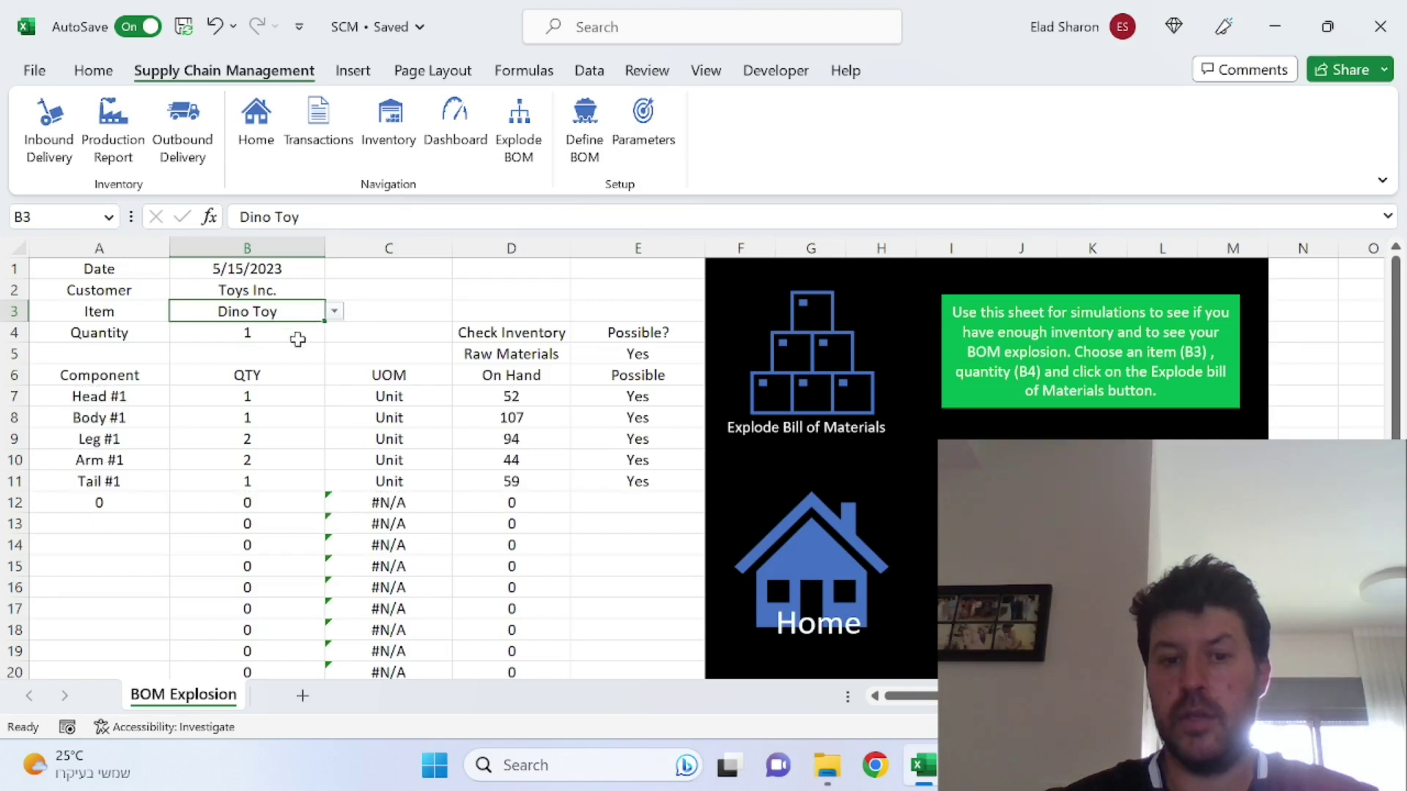
# Try Dino Toy quantities 10, 1, 5 and 100 in B4 to test shortages.
pyautogui.click(294, 337)
pyautogui.write('10')
pyautogui.press('Return')
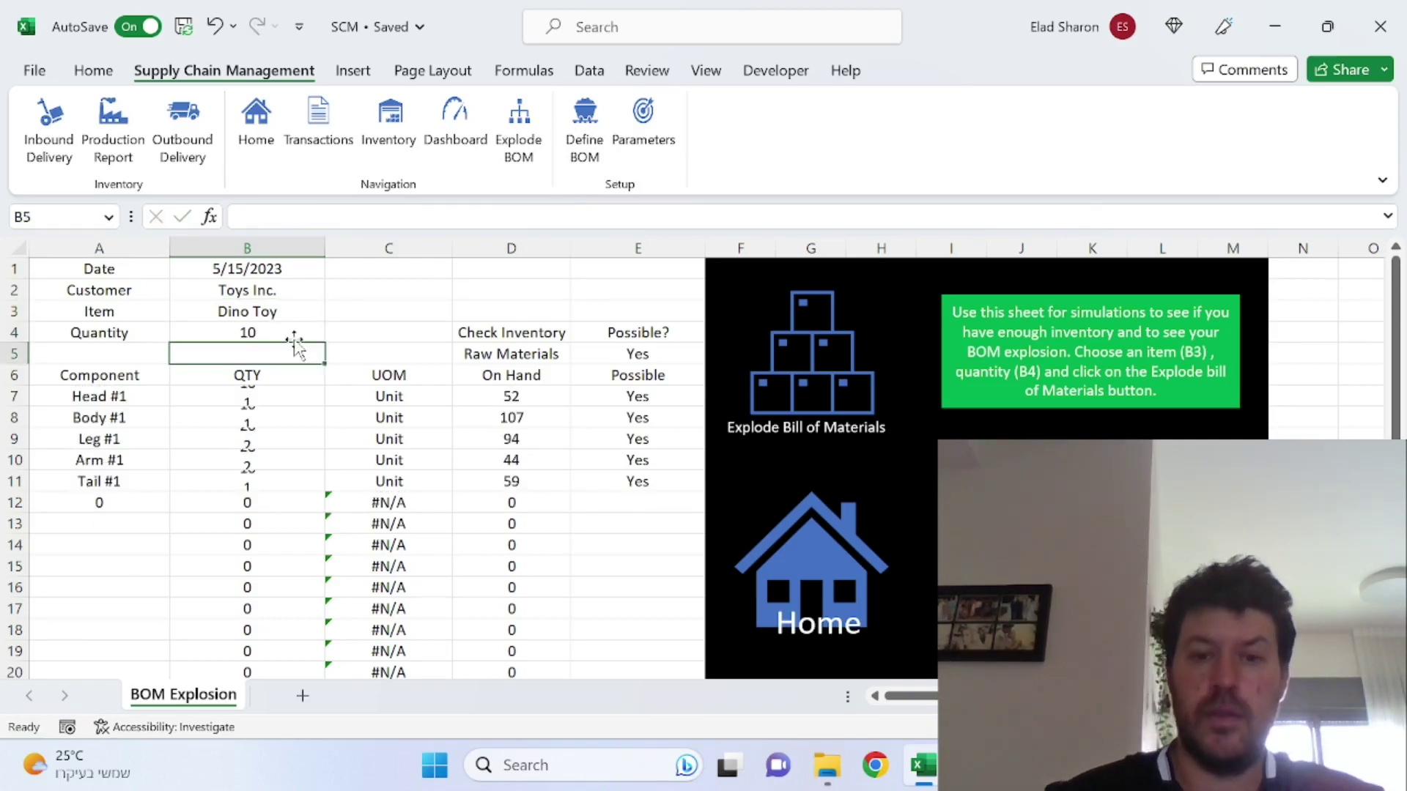
pyautogui.click(294, 338)
pyautogui.write('1')
pyautogui.press('Return')
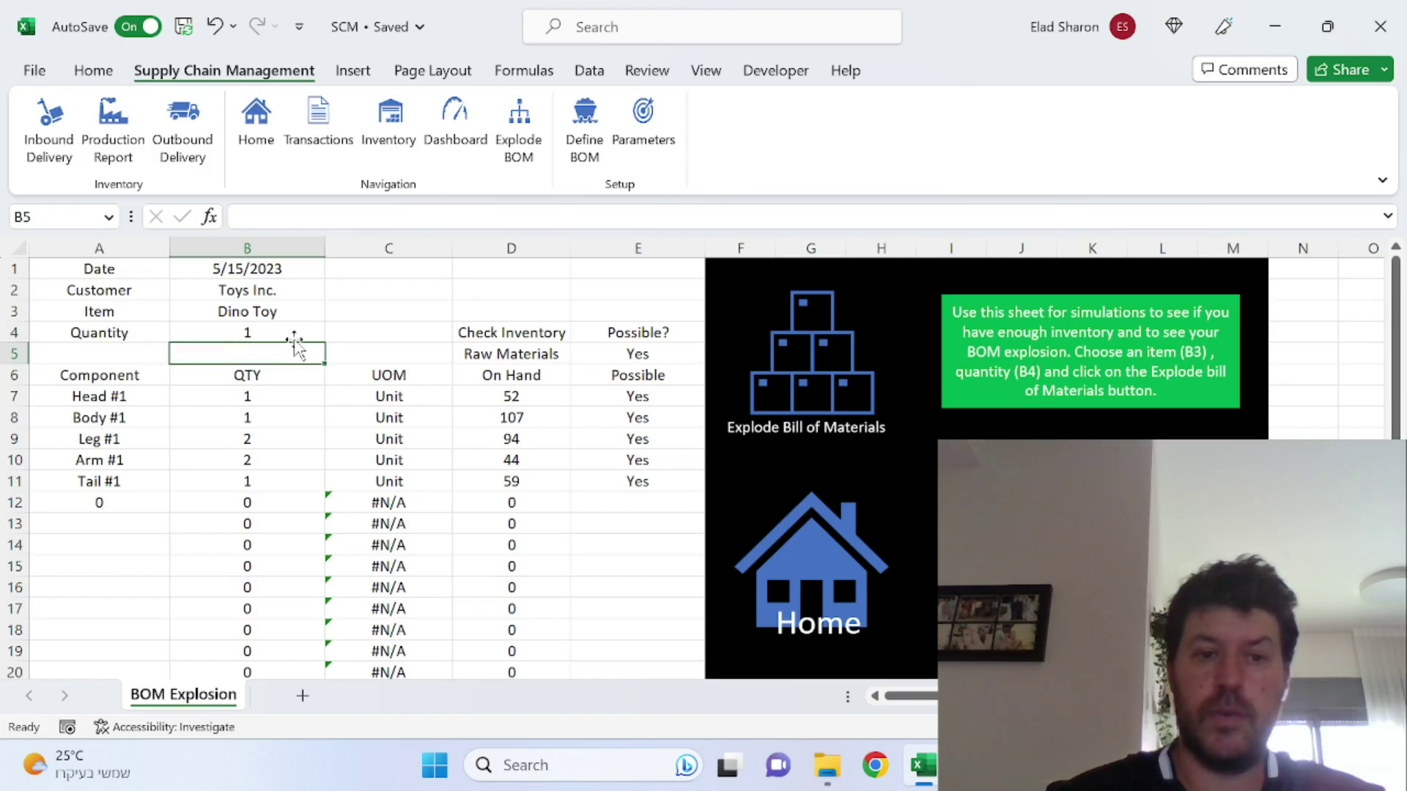
pyautogui.click(294, 338)
pyautogui.write('5')
pyautogui.press('Return')
pyautogui.click(293, 338)
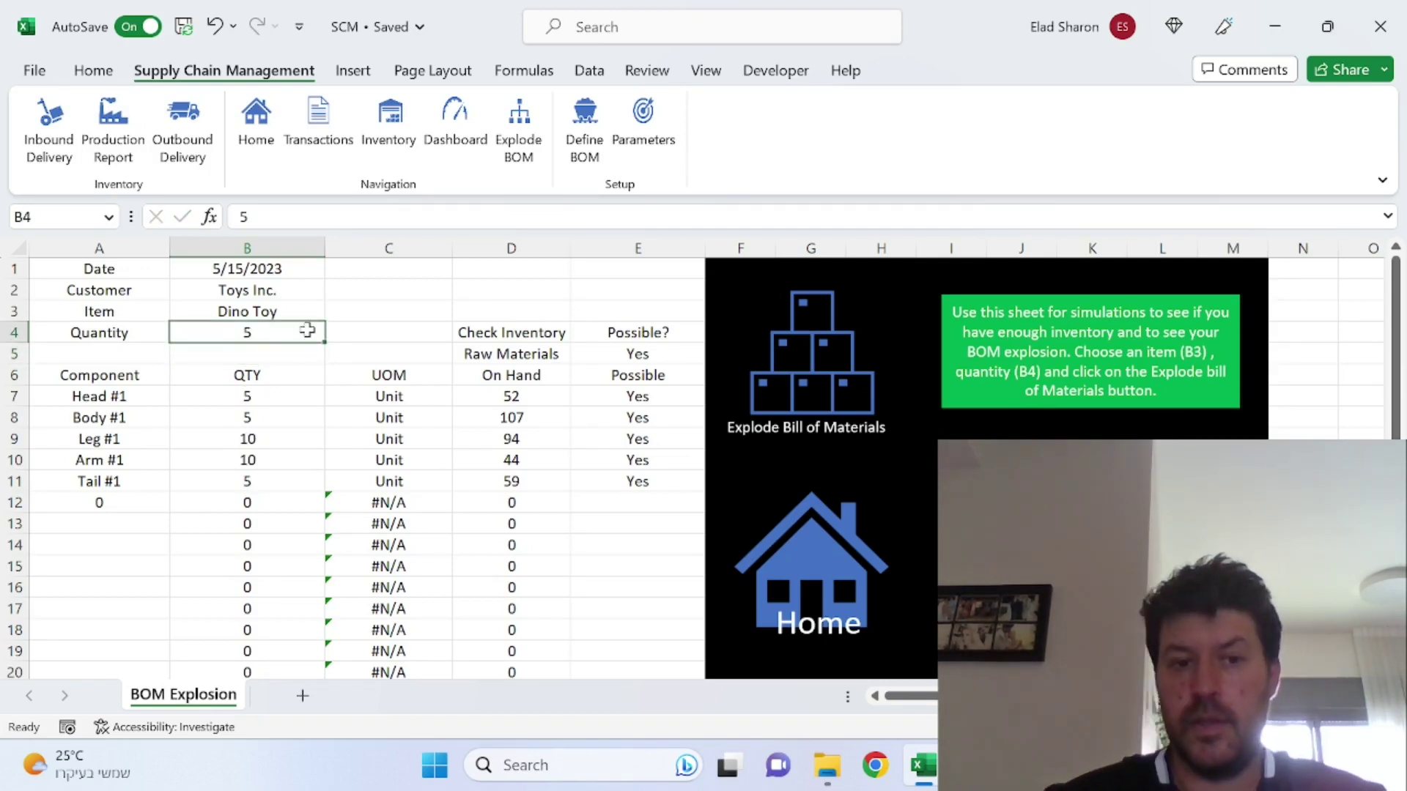
pyautogui.write('100')
pyautogui.press('Return')
# Inspect the Possible and on-hand formulas for Head #1 and Body #1, then reset B4 to 1.
pyautogui.click(305, 328)
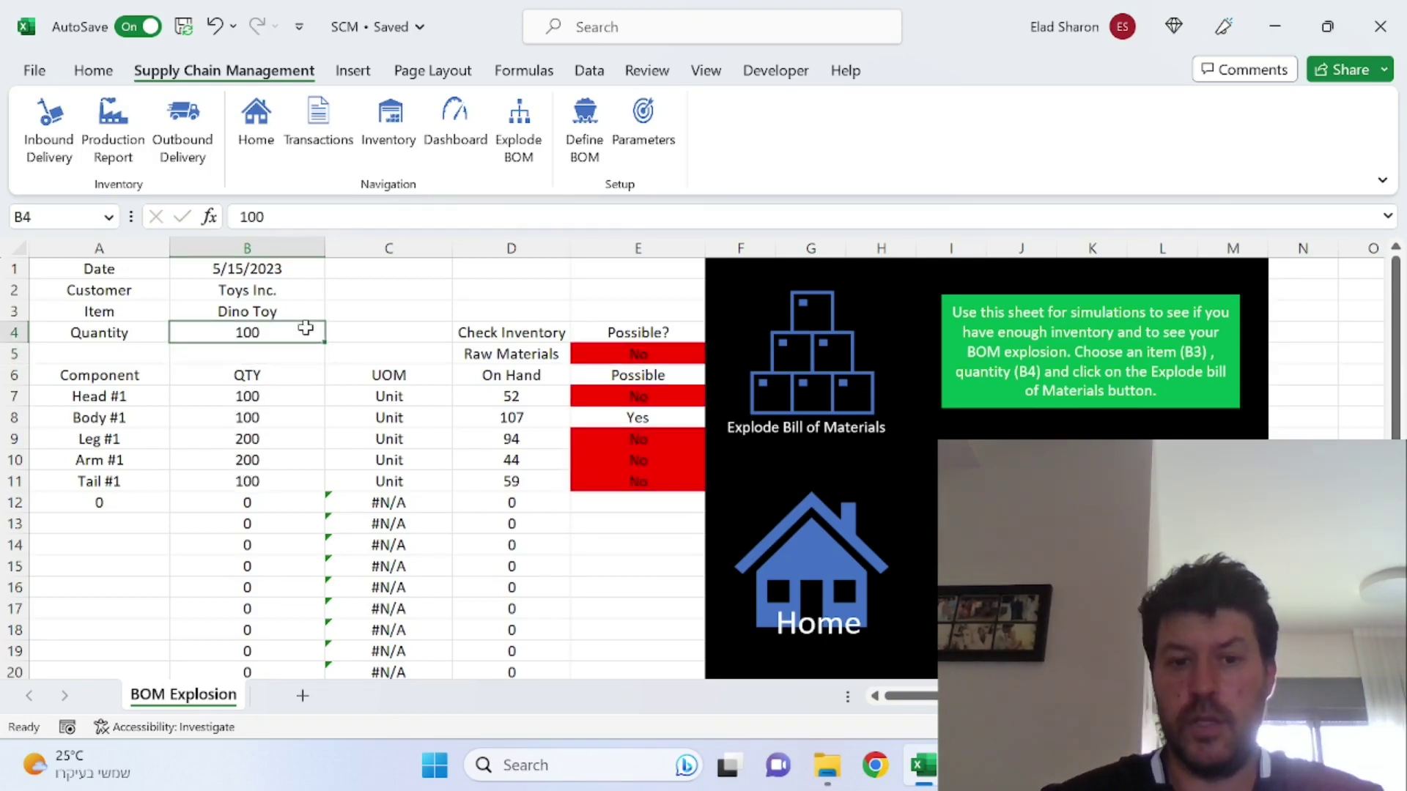
pyautogui.click(640, 398)
pyautogui.click(636, 419)
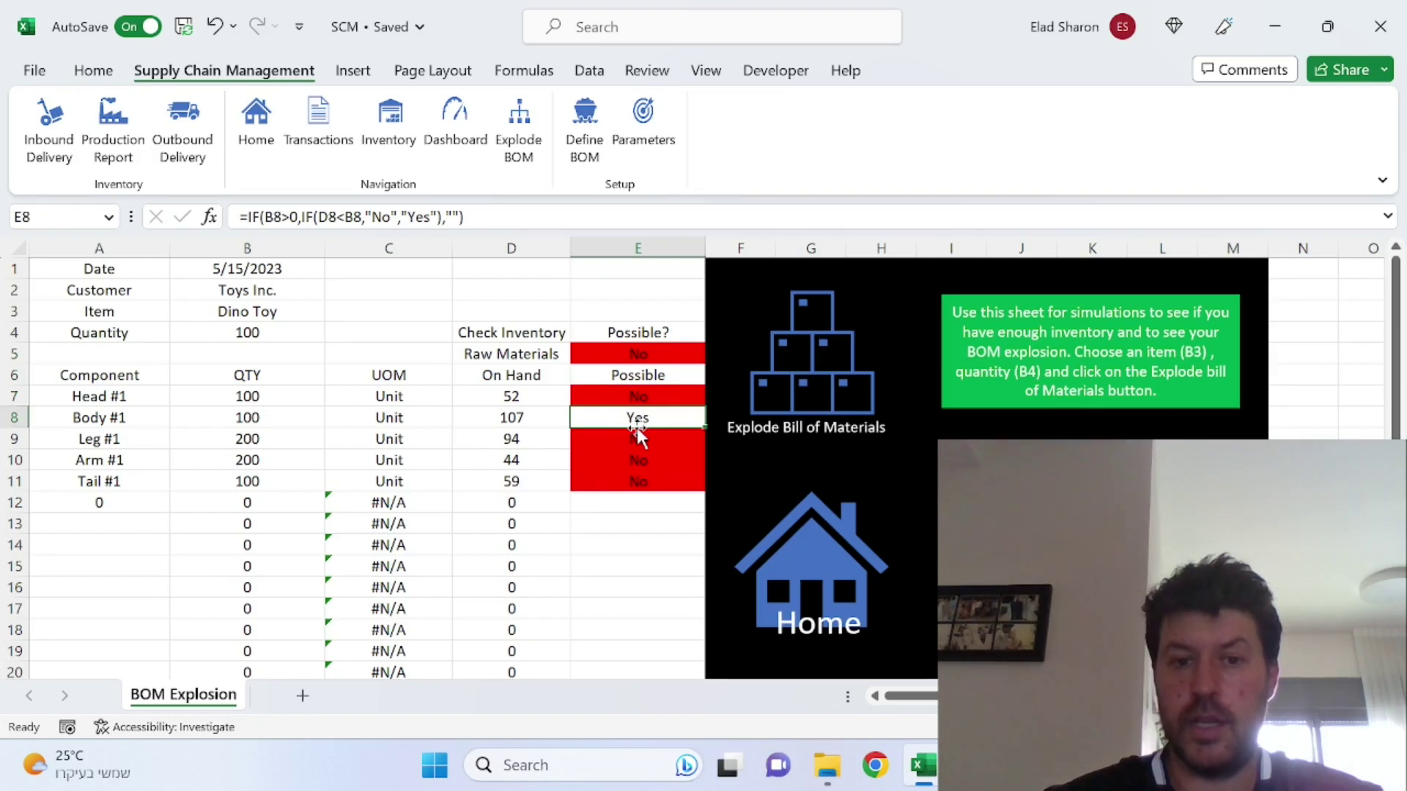
pyautogui.click(511, 395)
pyautogui.click(287, 335)
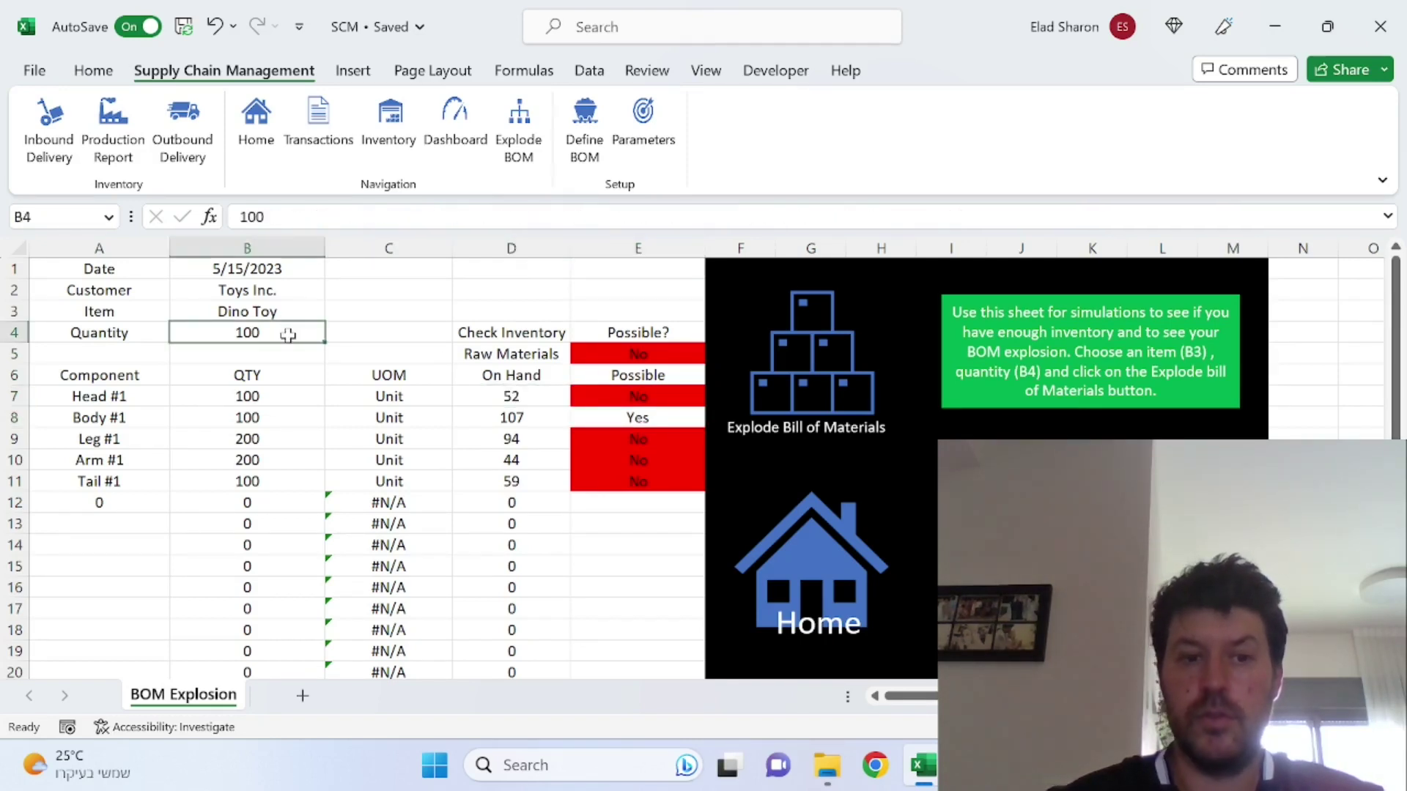
pyautogui.write('1')
pyautogui.press('Return')
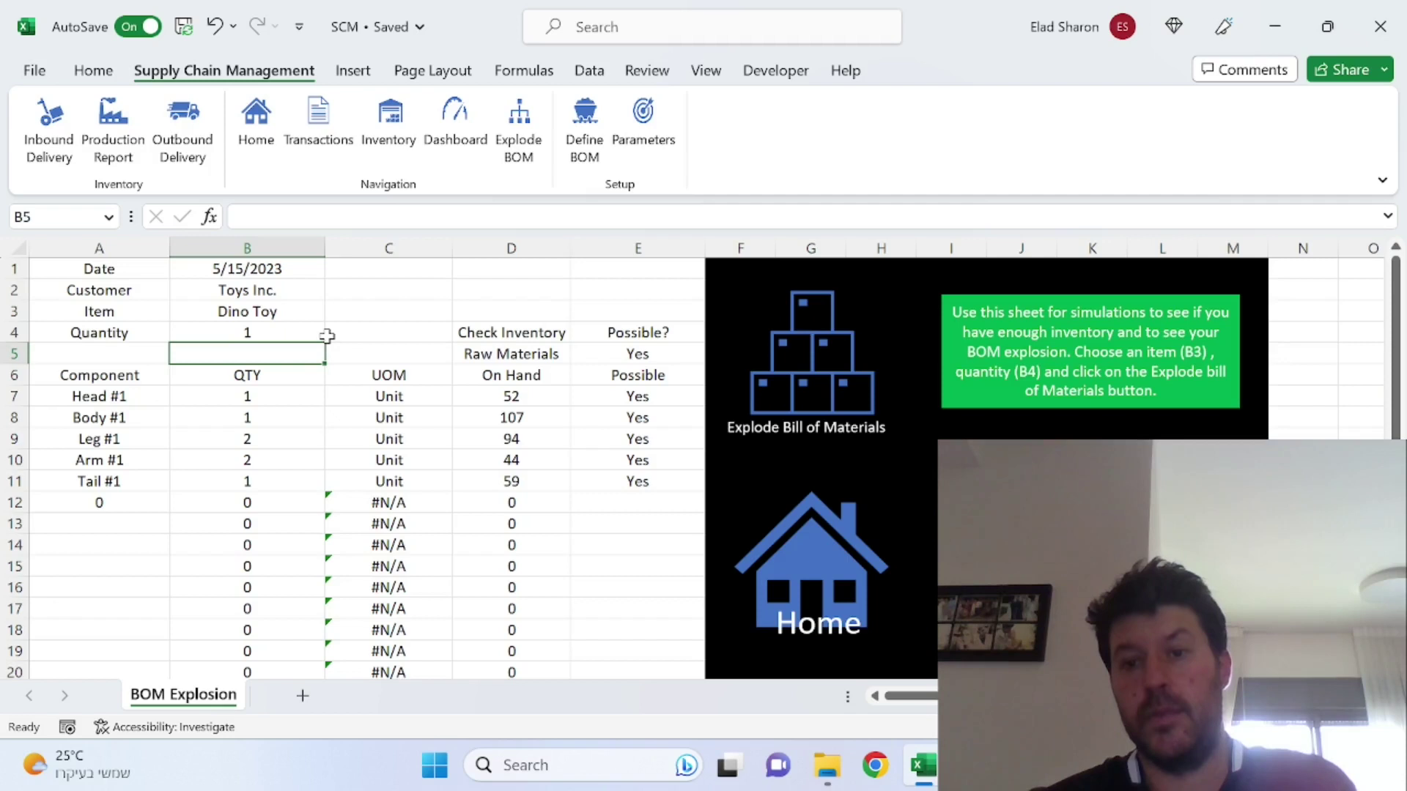
# Run the Explode Bill of Materials macro for Dino Toy and inspect Nail X's SUMIFS formula in B17.
pyautogui.click(291, 328)
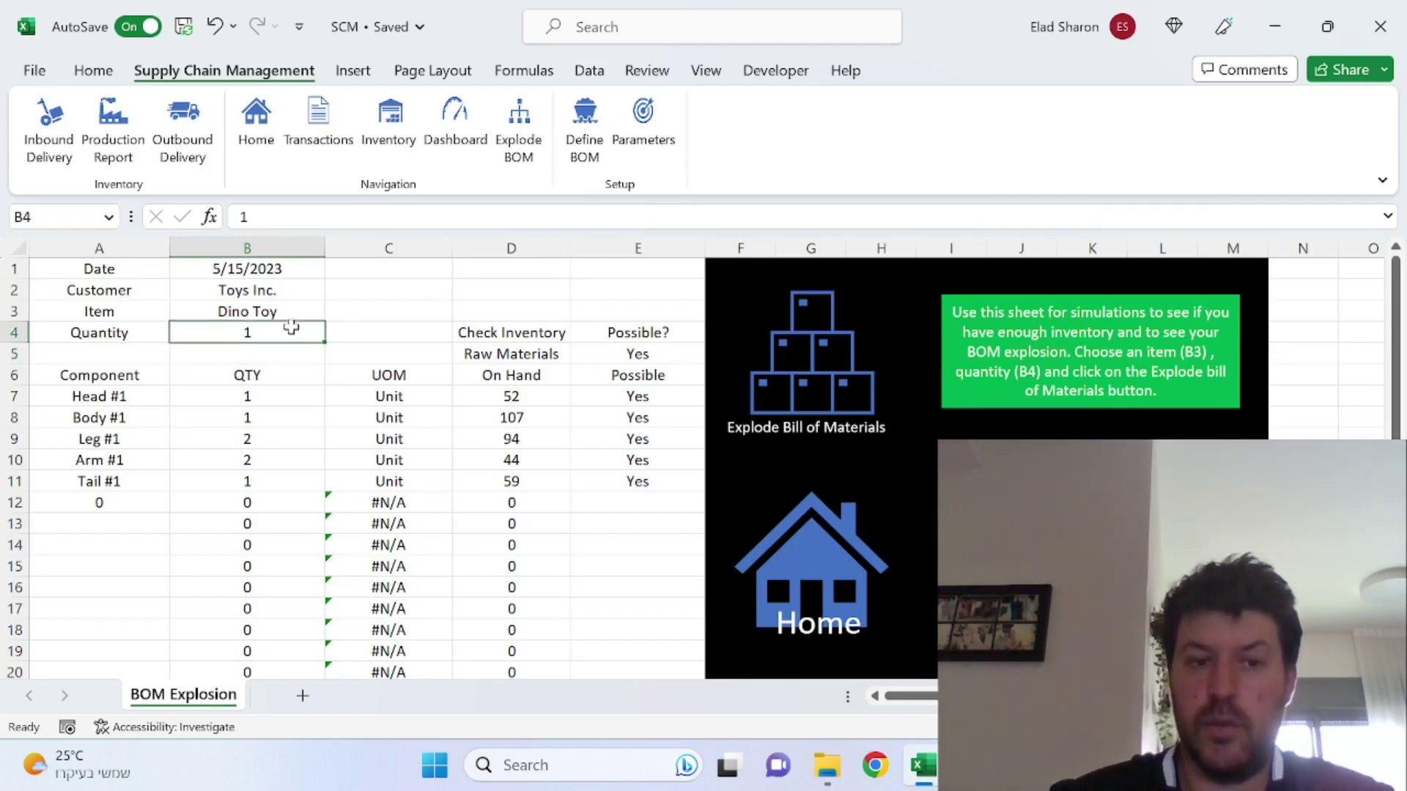
pyautogui.click(795, 374)
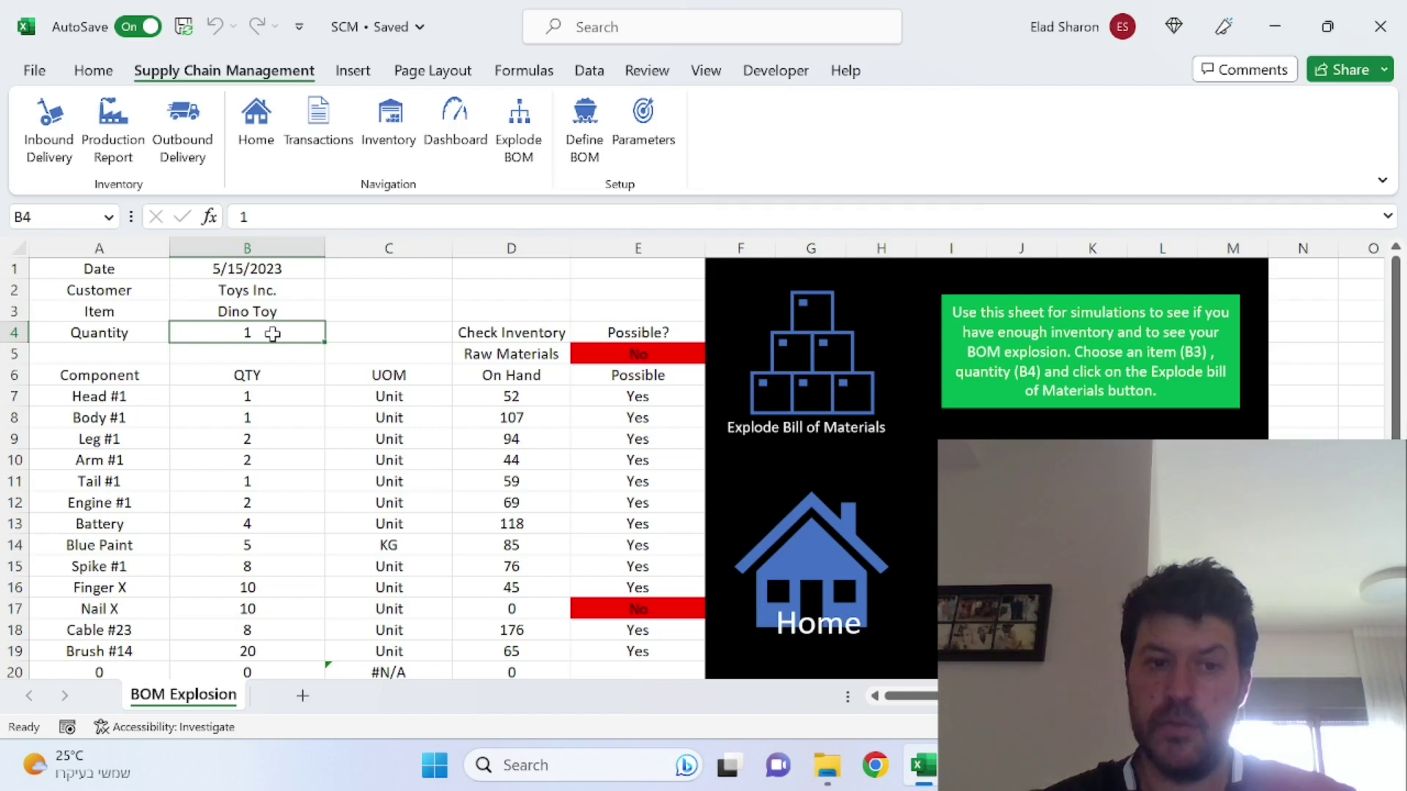
pyautogui.click(268, 601)
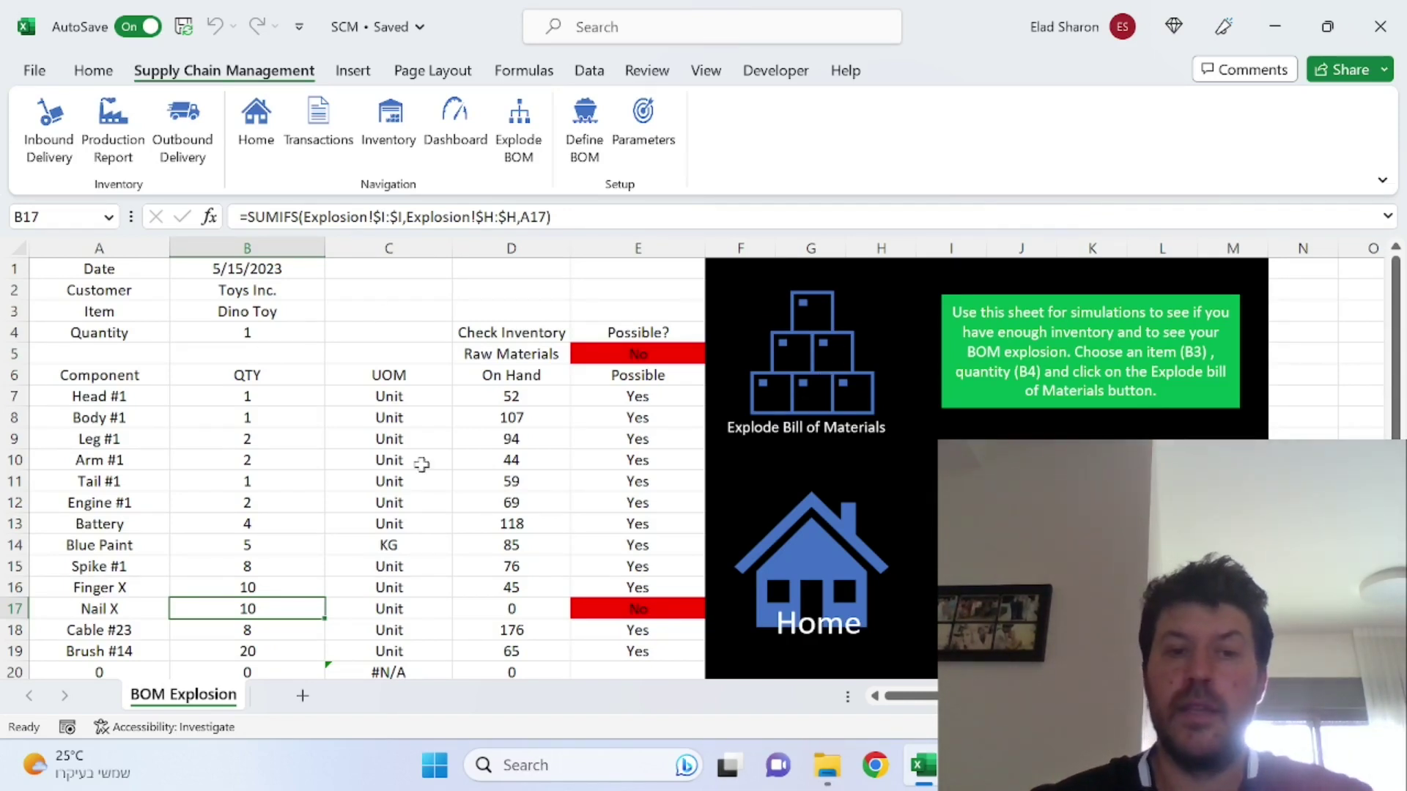
# Submit an inbound delivery from Acc Makers of 50 Unit of Nail X and dismiss the confirmation.
pyautogui.click(43, 150)
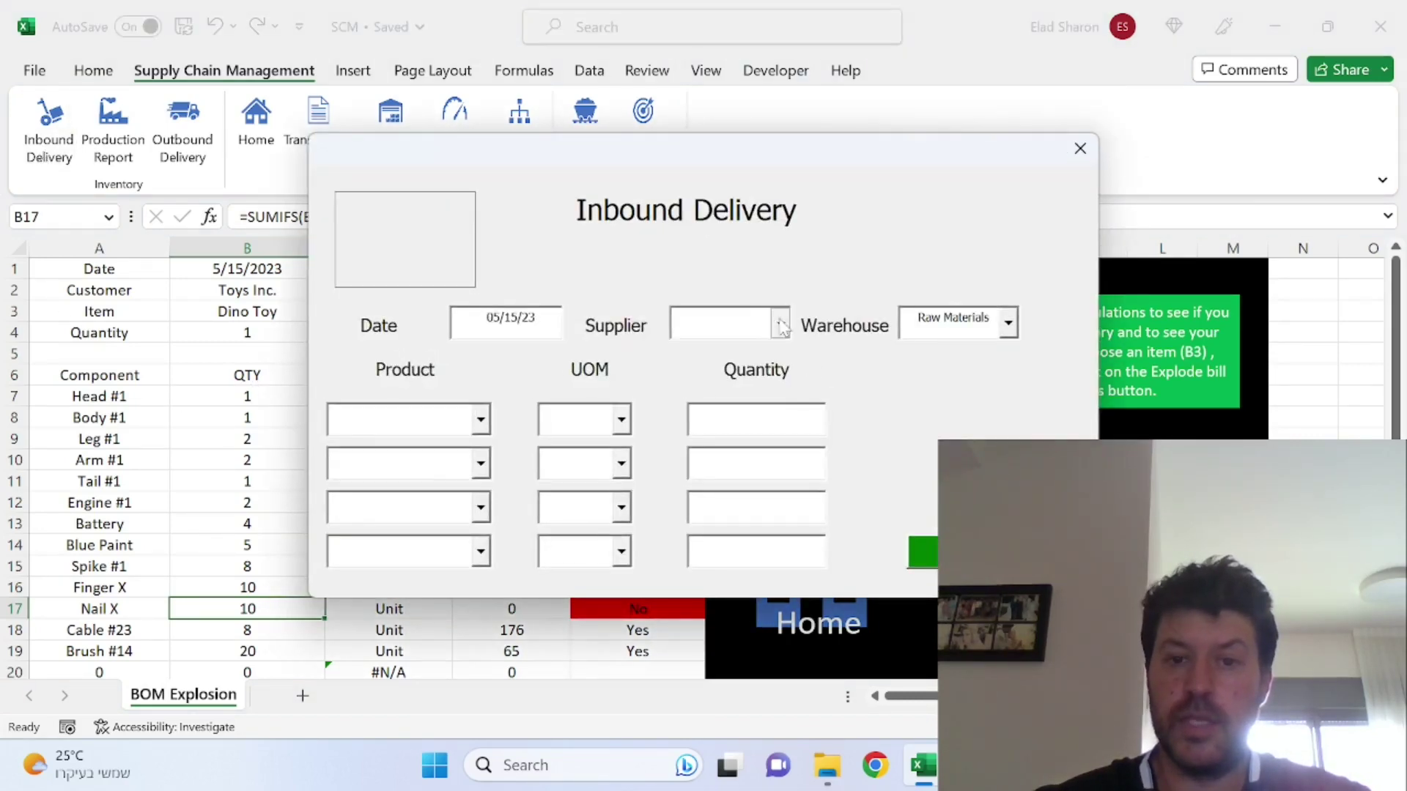
pyautogui.click(779, 322)
pyautogui.click(762, 378)
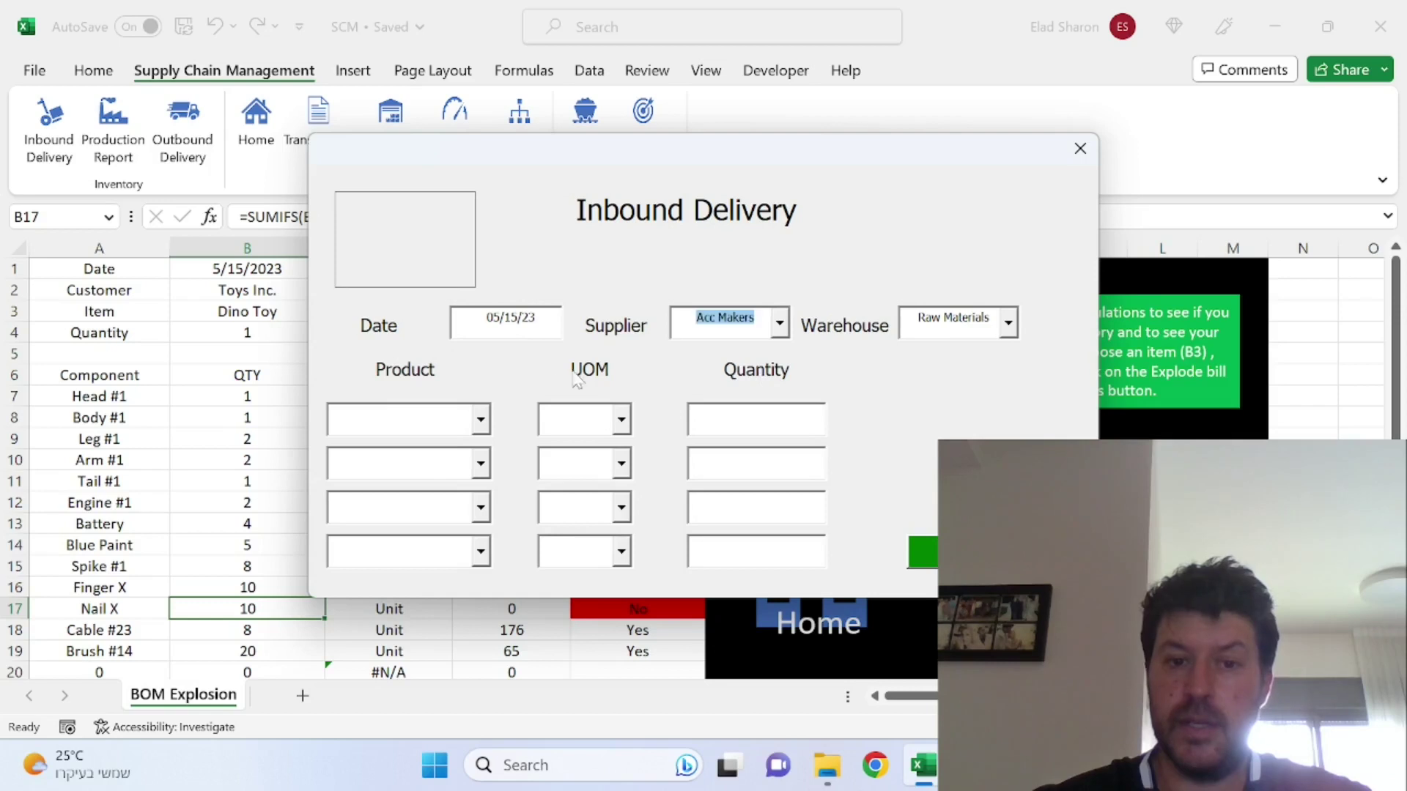
pyautogui.click(403, 411)
pyautogui.write('Nail X')
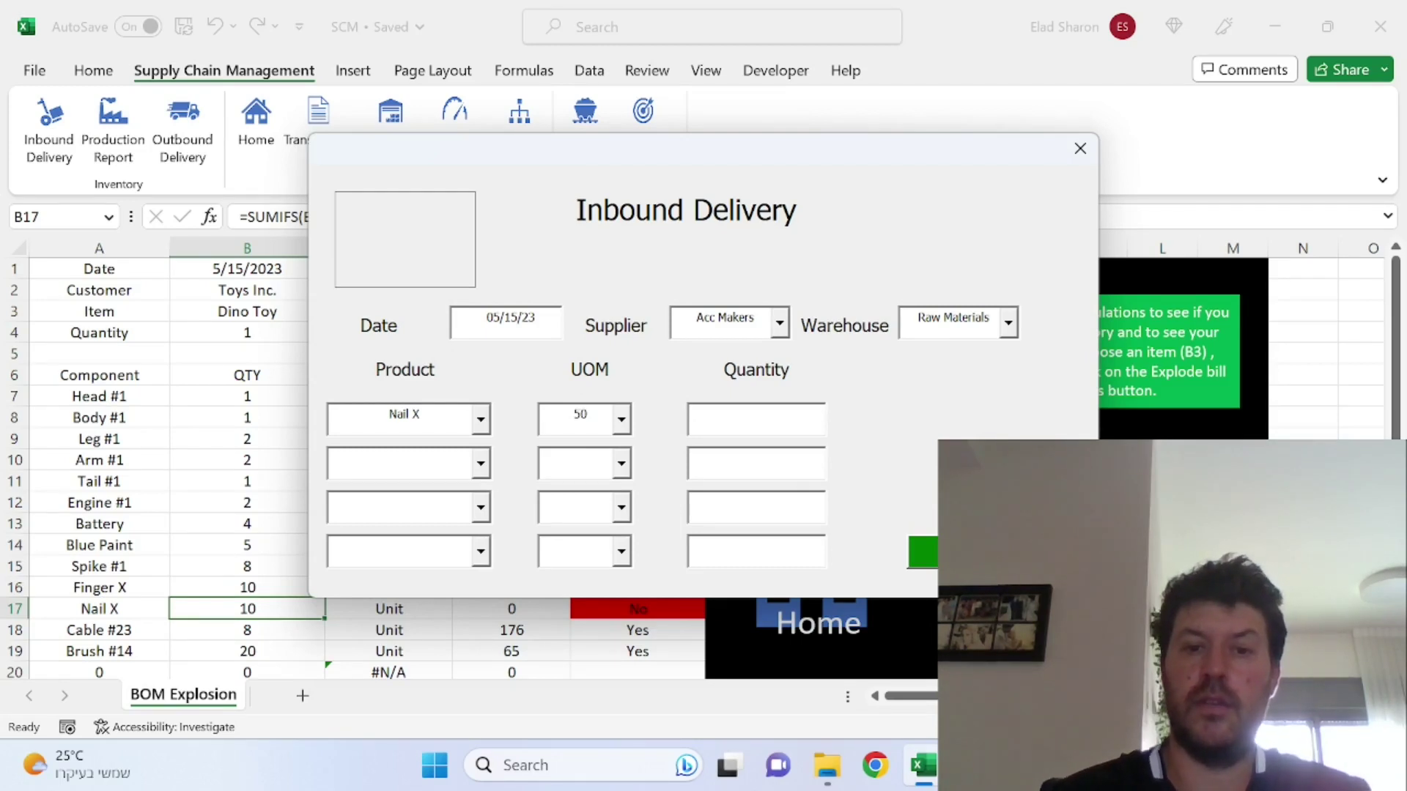
pyautogui.click(624, 416)
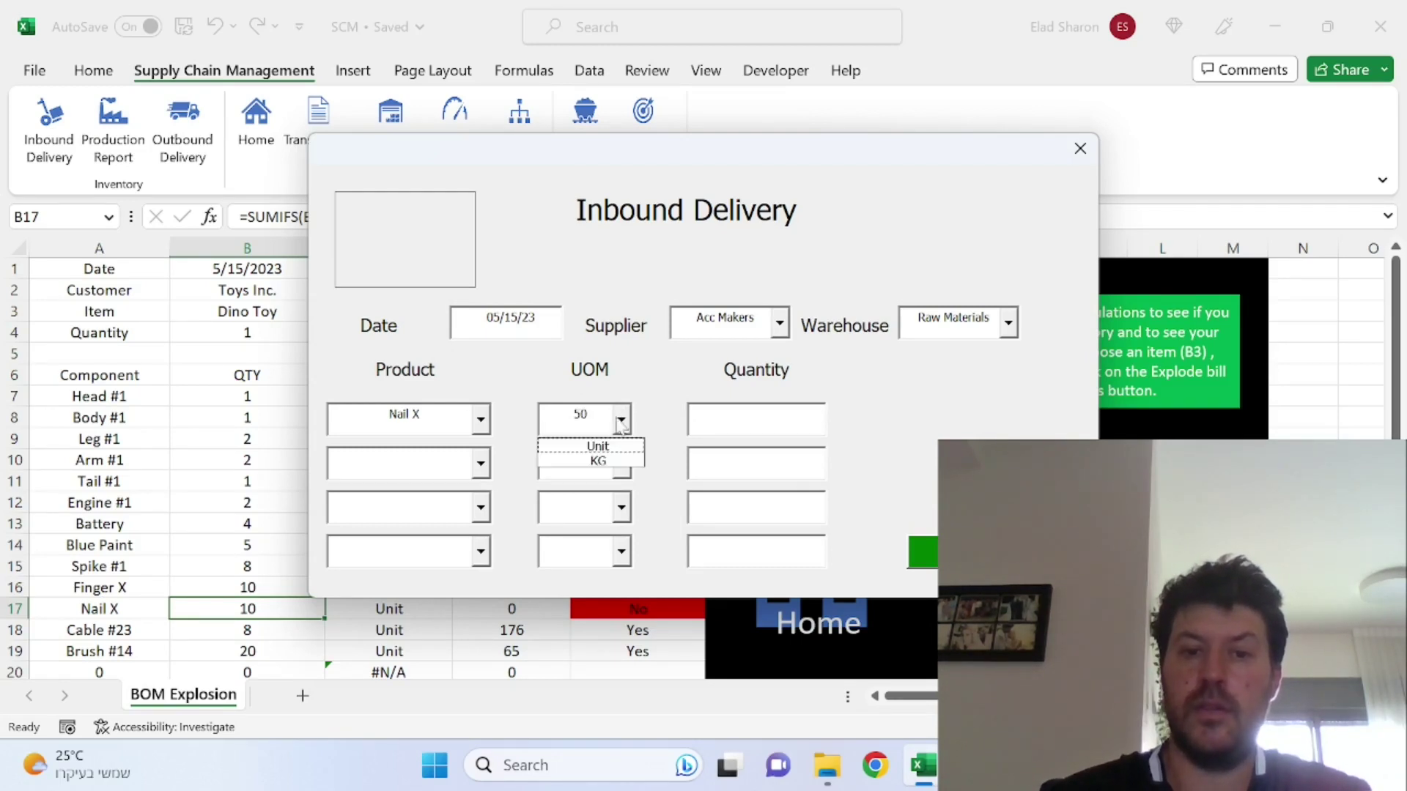
pyautogui.click(586, 442)
pyautogui.click(693, 432)
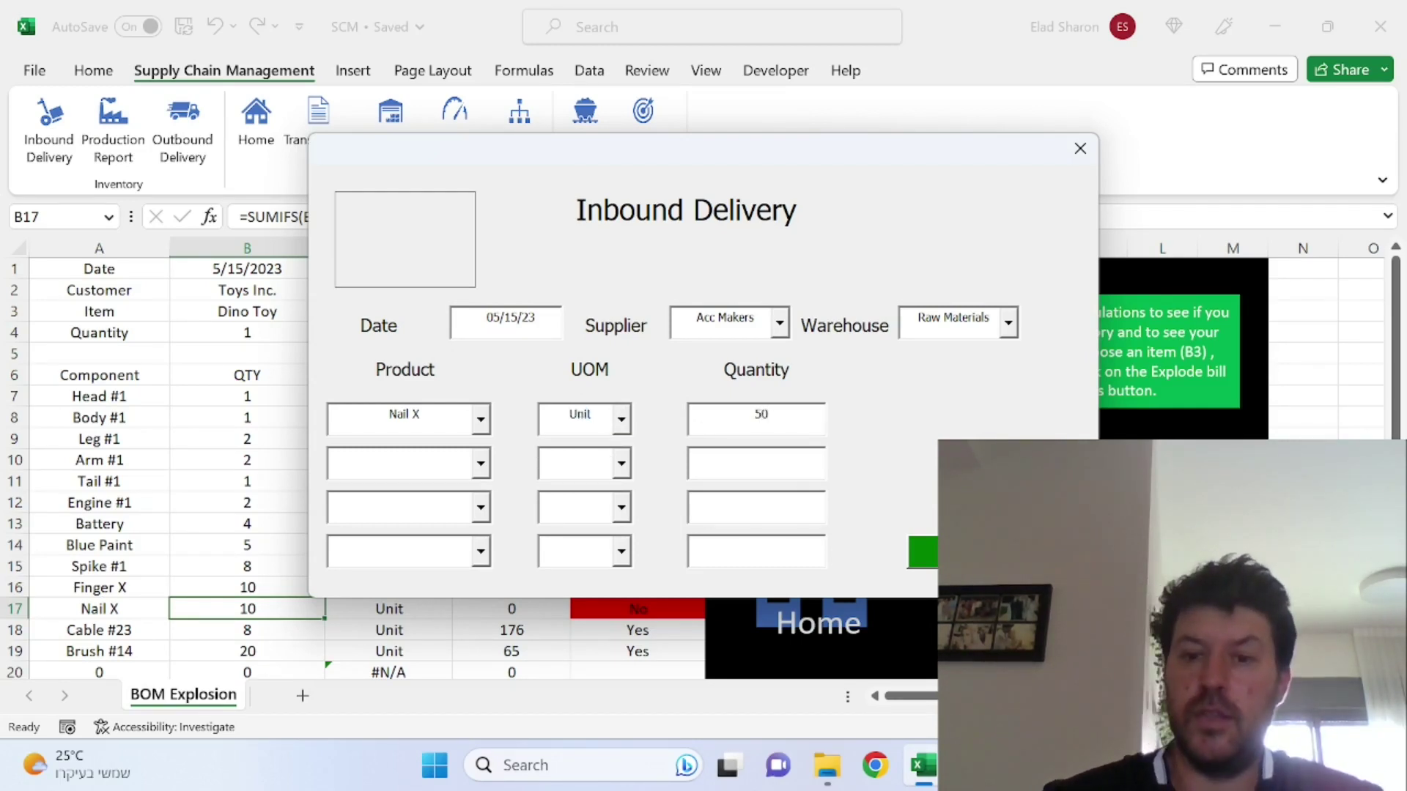
pyautogui.click(921, 551)
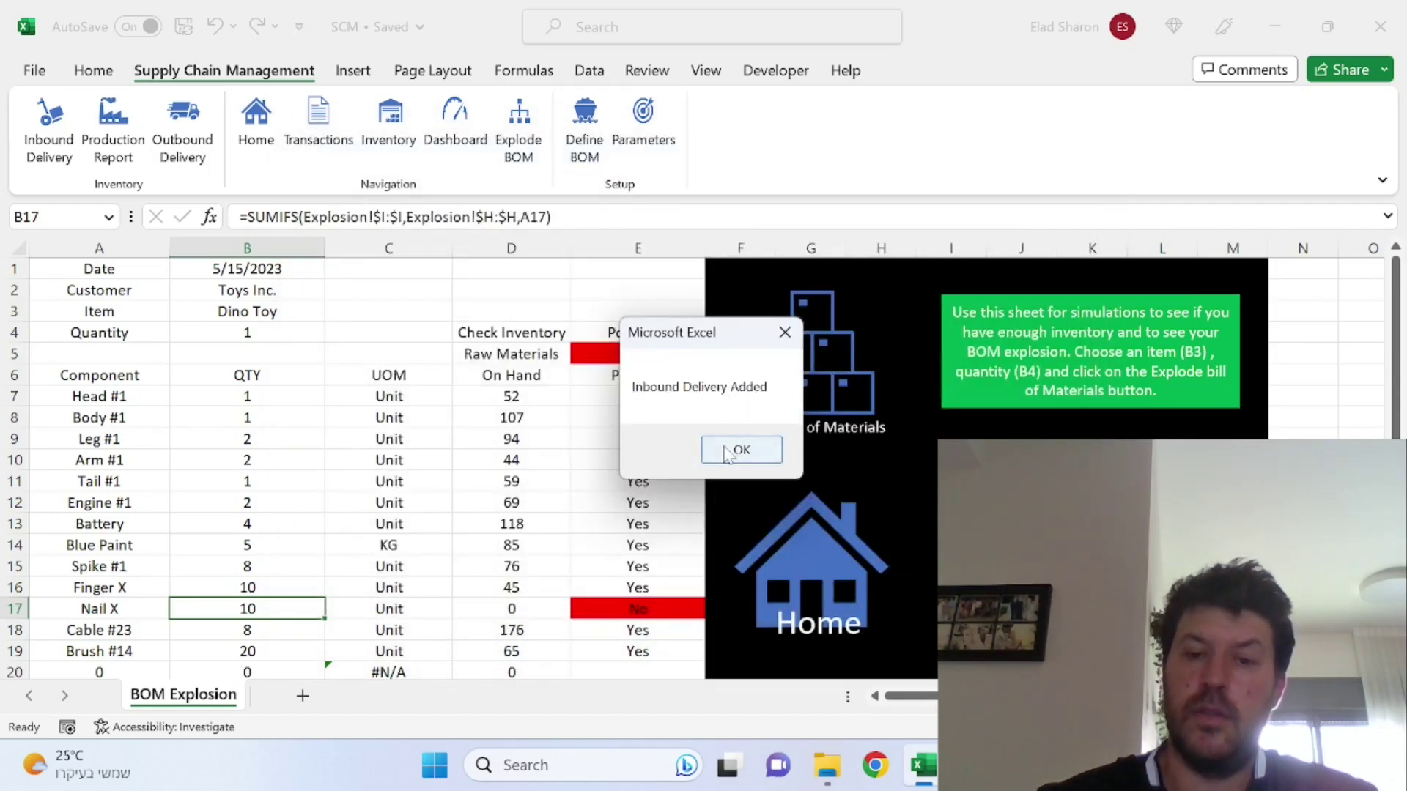
pyautogui.click(727, 450)
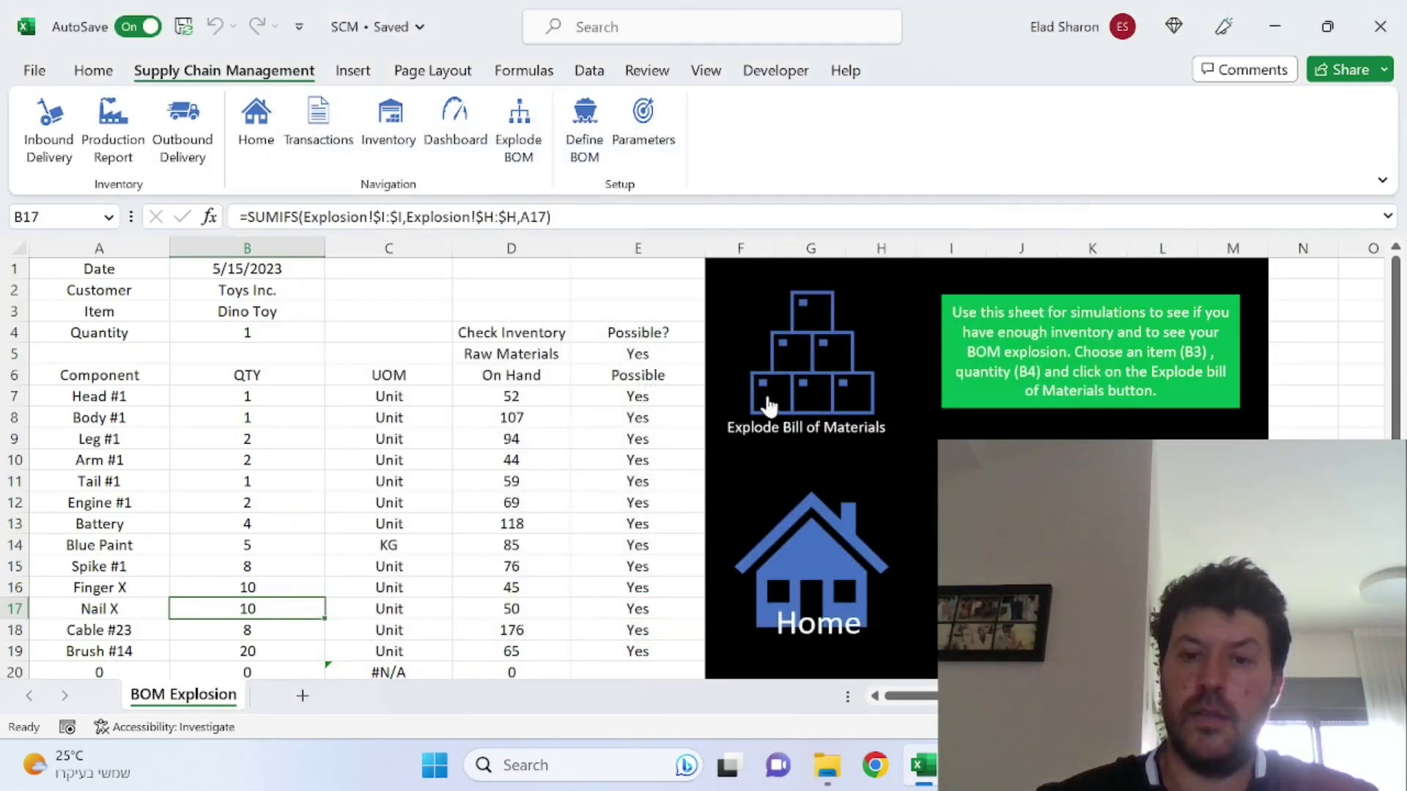
# Rerun the bill of materials explosion and return to the Home sheet.
pyautogui.click(779, 386)
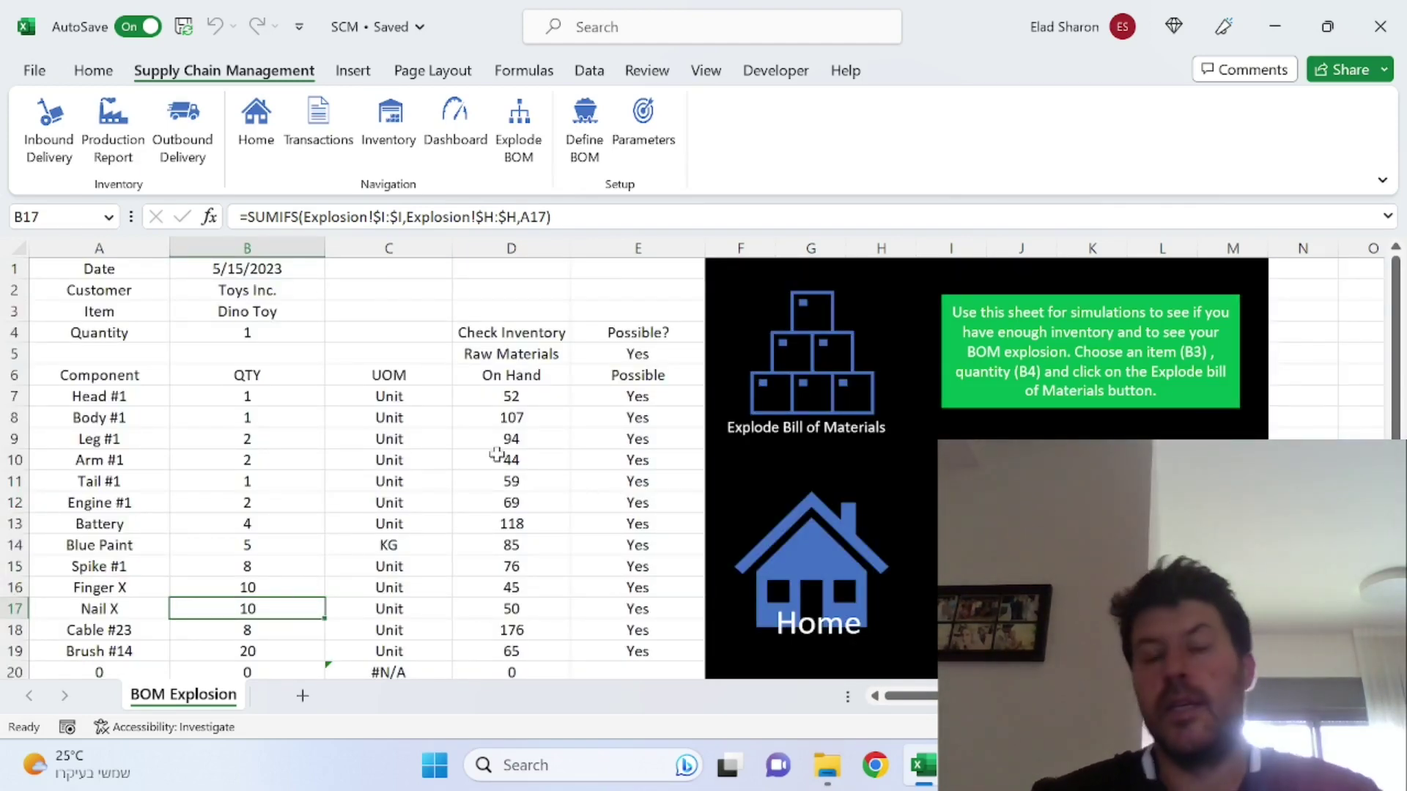
pyautogui.click(93, 70)
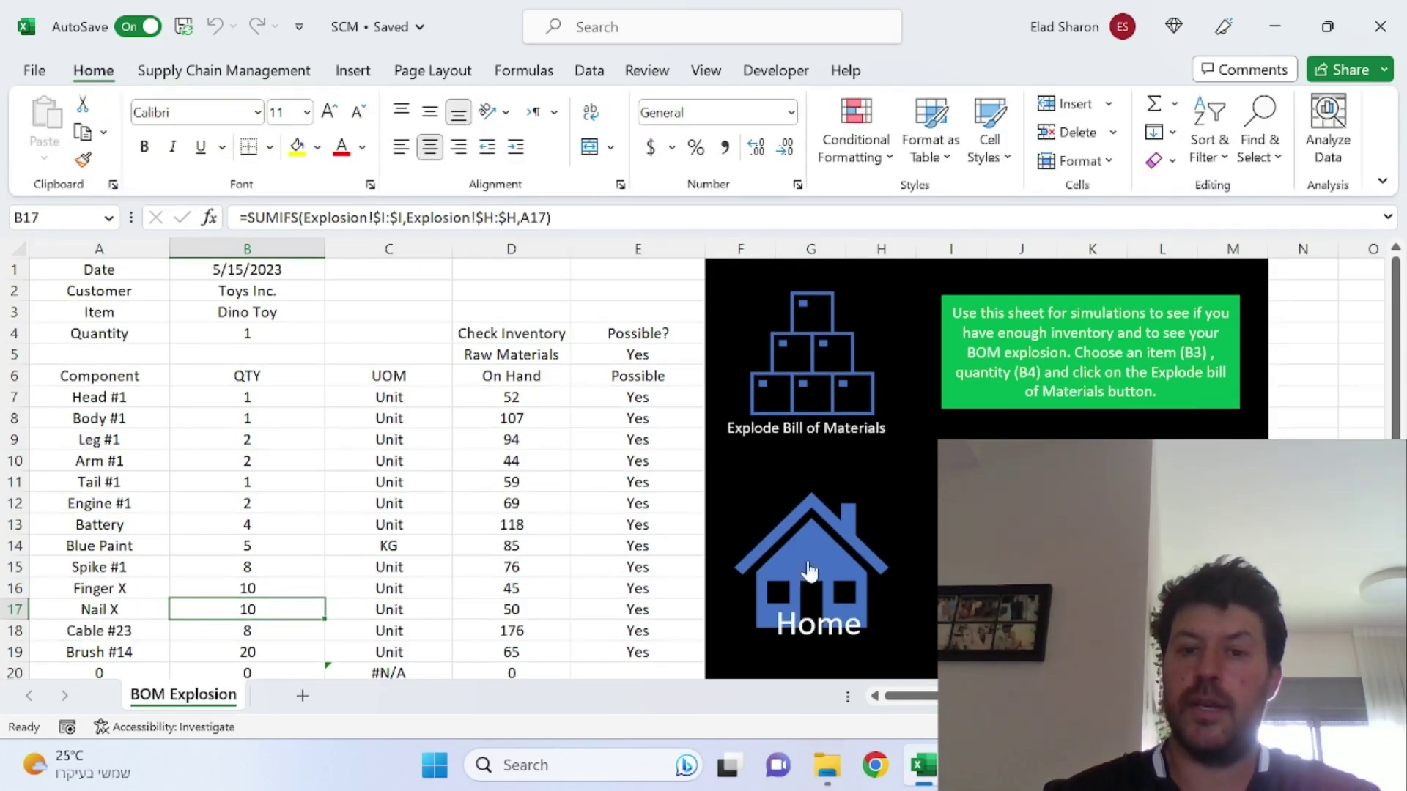
pyautogui.click(809, 570)
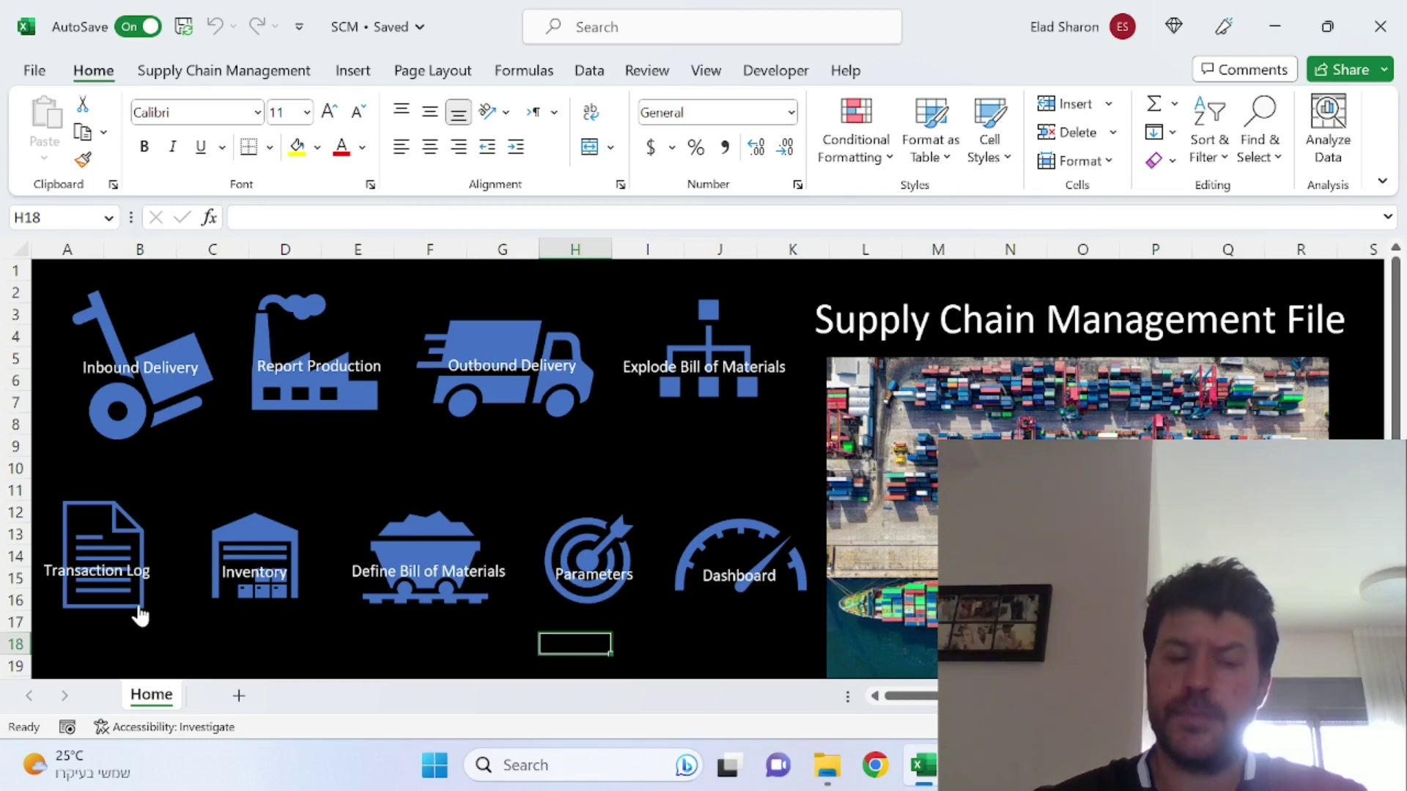
# Check the Transaction Log sheet, go back to the Home dashboard, and show the Developer tab.
pyautogui.click(110, 572)
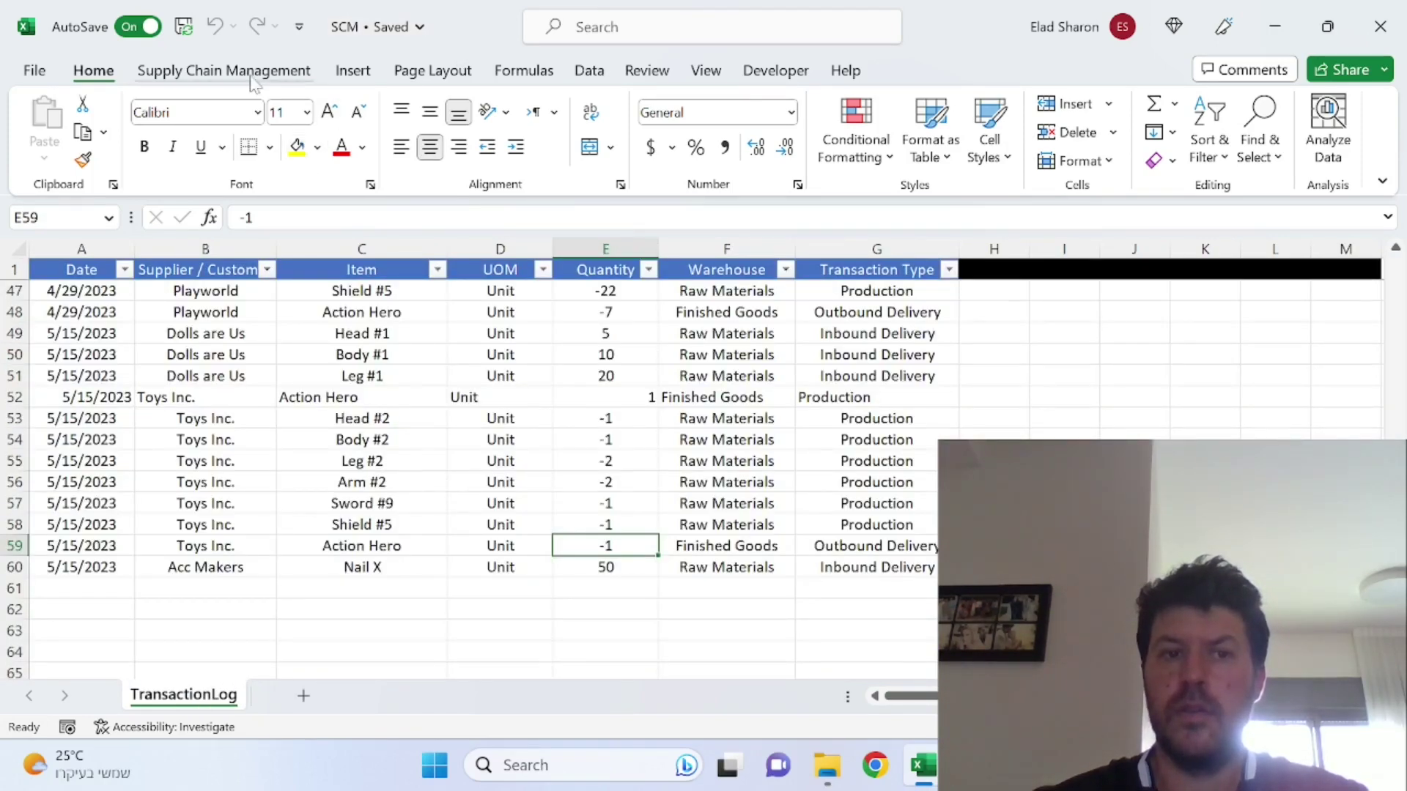
pyautogui.click(277, 72)
pyautogui.click(255, 118)
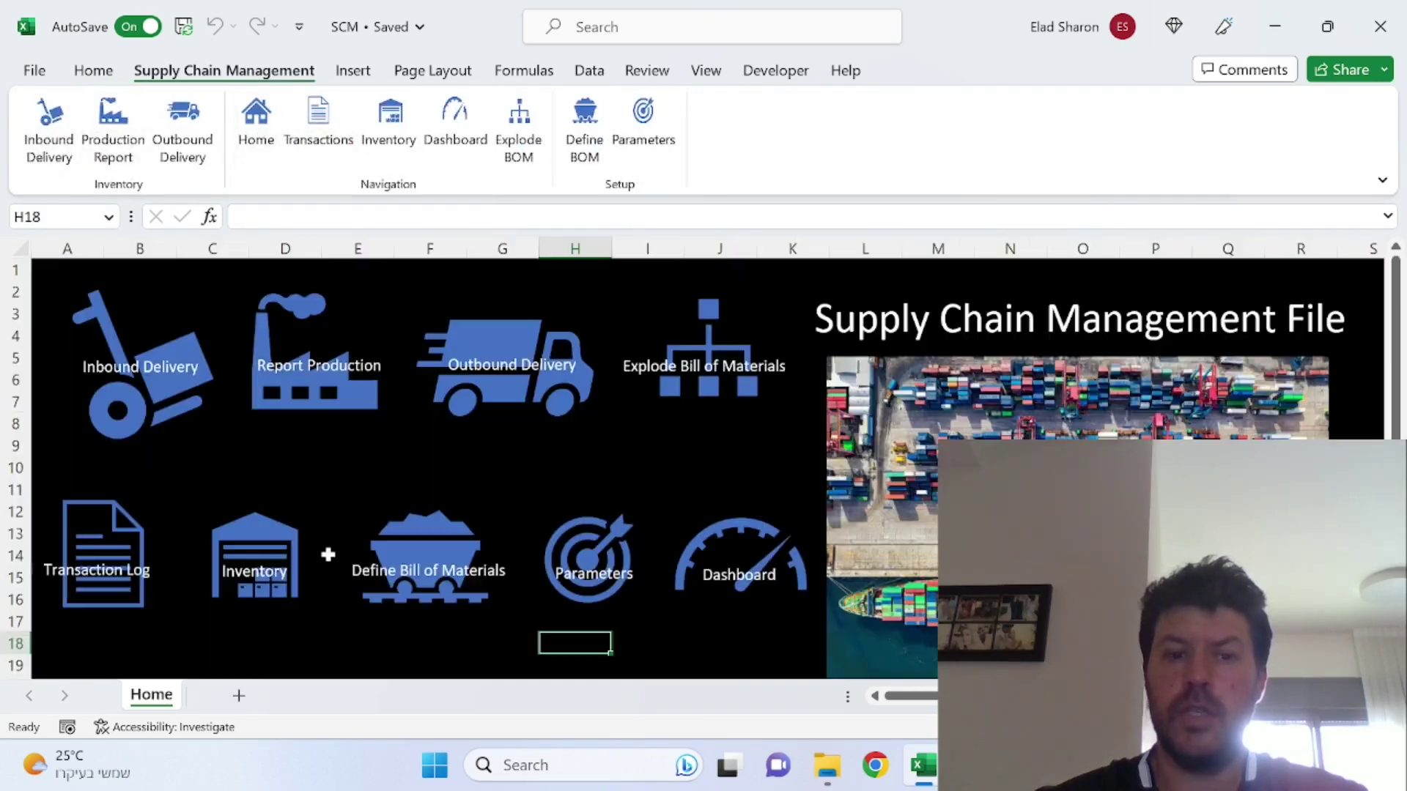
pyautogui.click(776, 70)
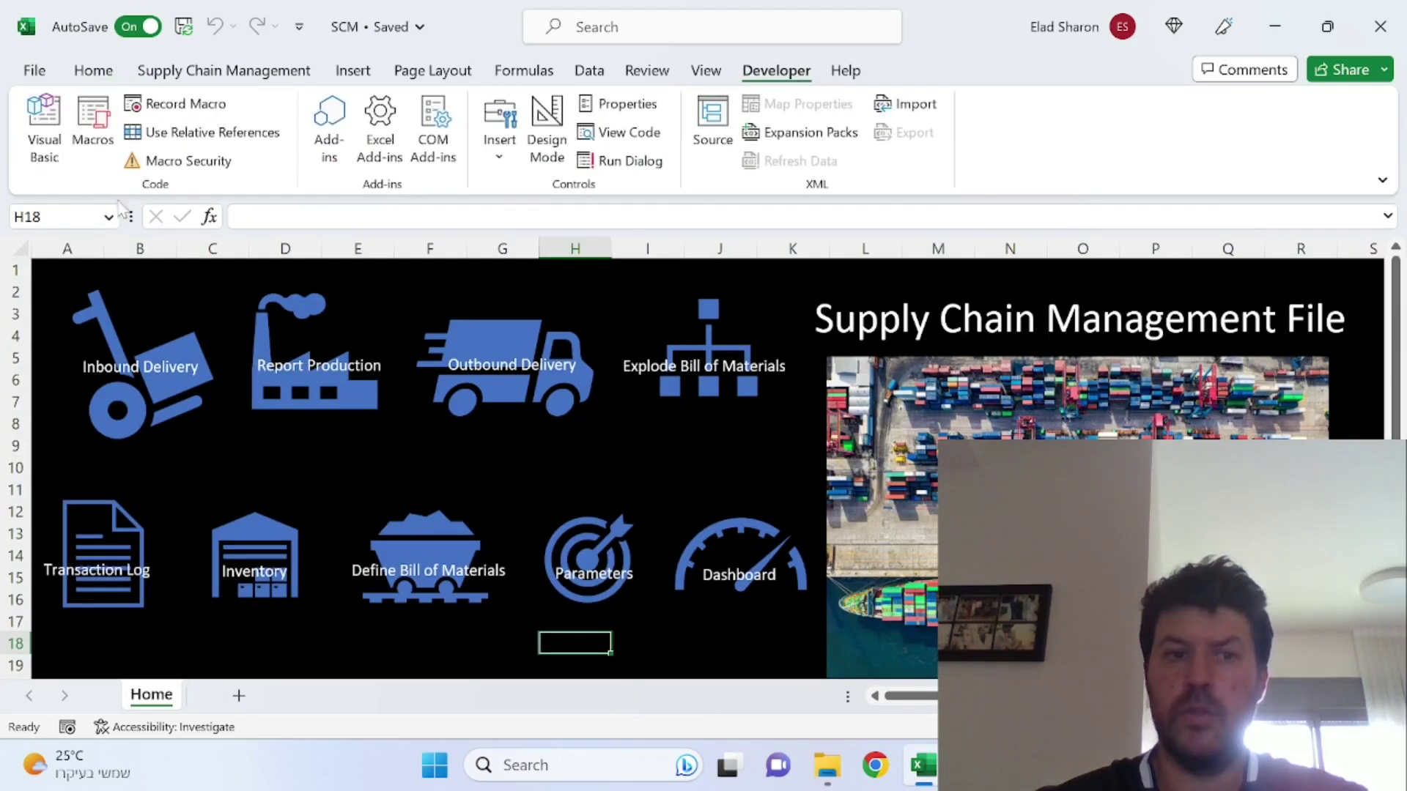
# Open Module1 in the VBA editor, highlight select_log's TransactionLog call, and scroll to select_sheet and unhide_sheets.
pyautogui.click(44, 123)
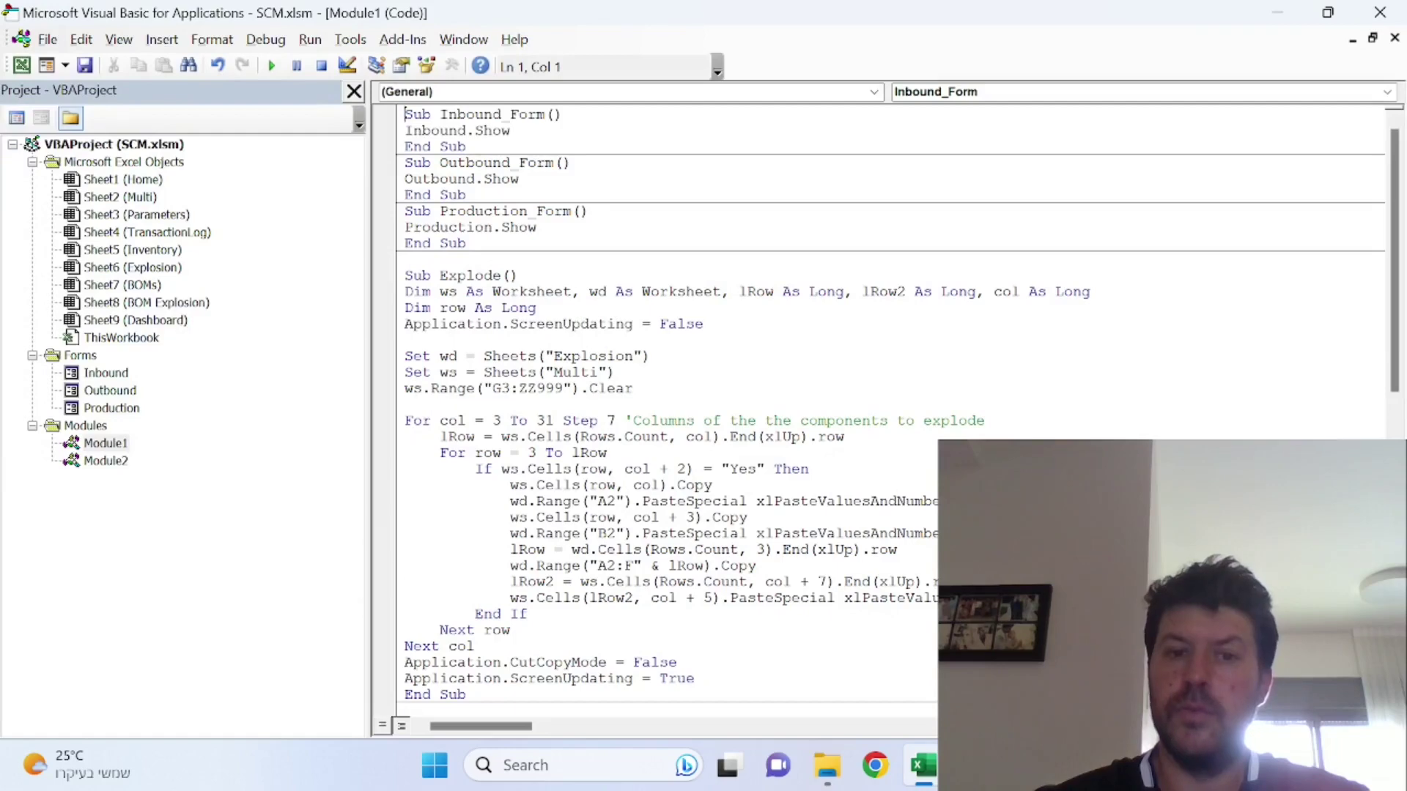
pyautogui.scroll(-3, 1397, 357)
pyautogui.scroll(-9, 1398, 357)
pyautogui.scroll(2, 1397, 357)
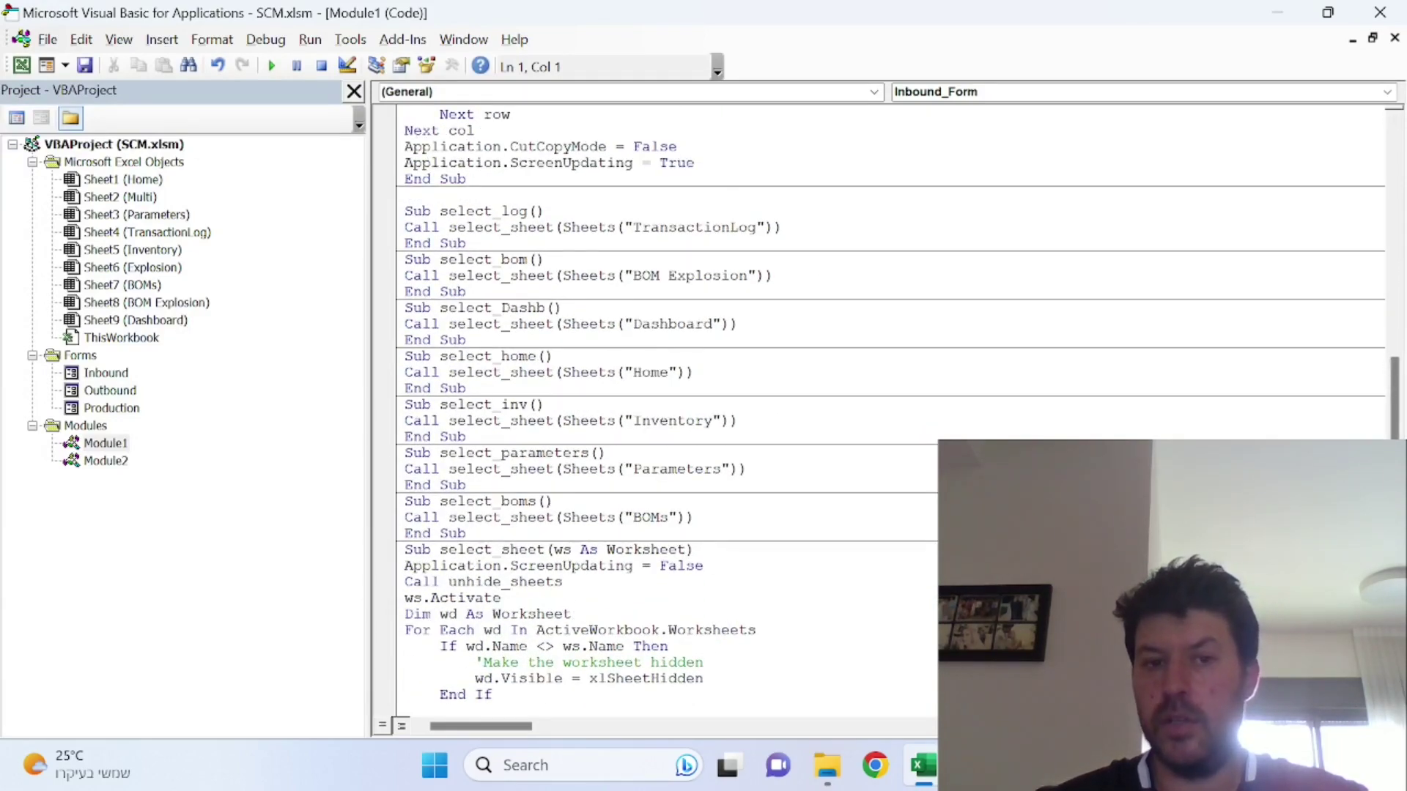
pyautogui.moveTo(448, 228); pyautogui.dragTo(757, 228)
pyautogui.click(757, 228)
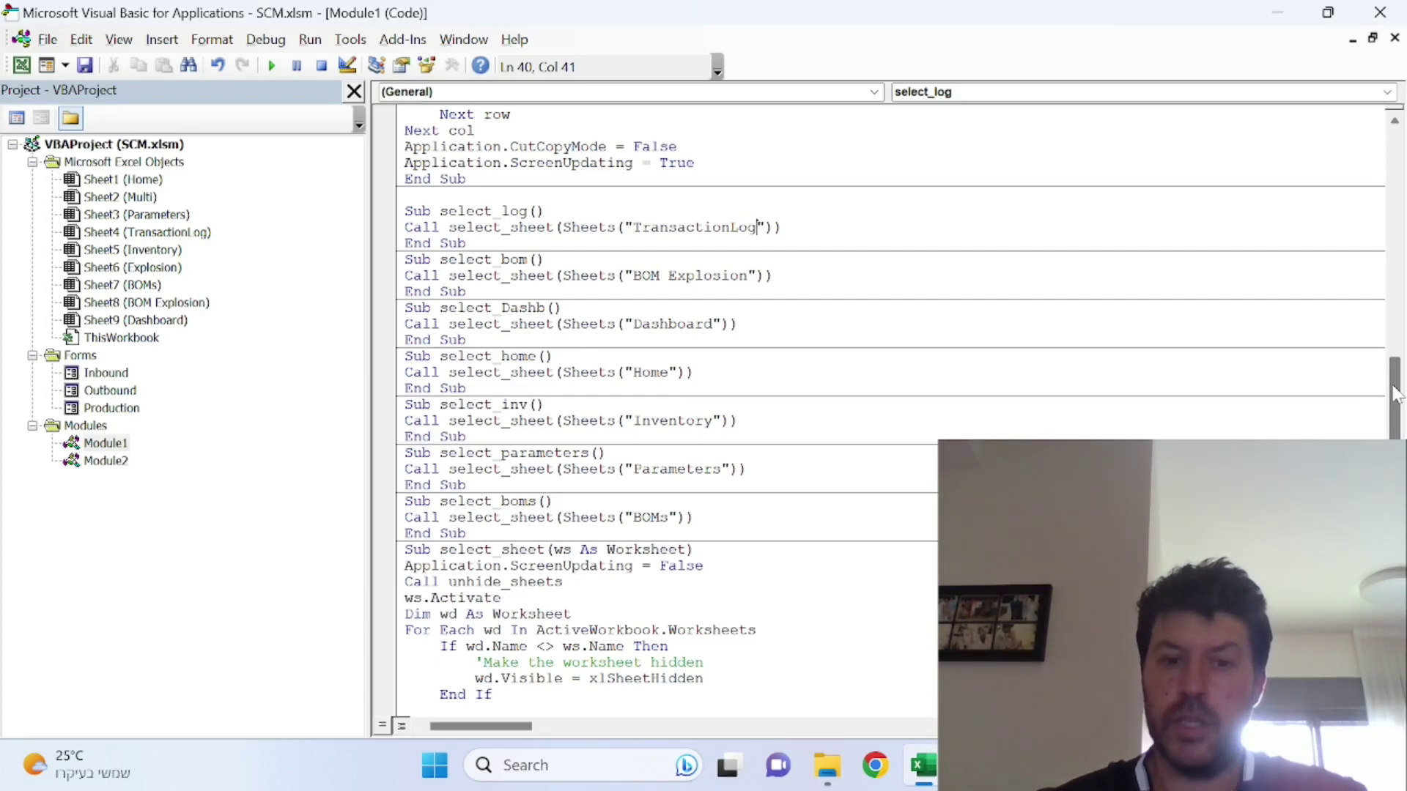
pyautogui.moveTo(1394, 394); pyautogui.dragTo(1394, 438)
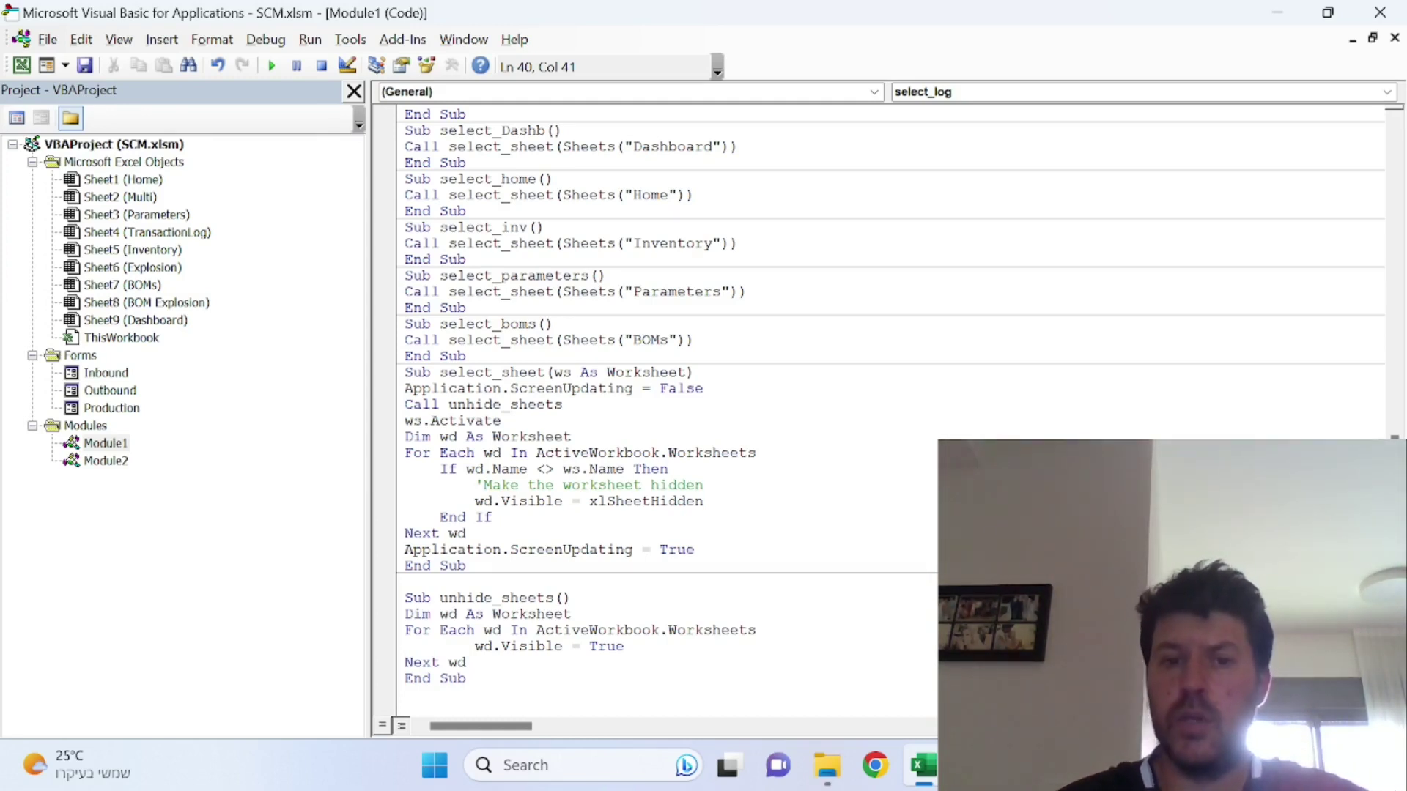
pyautogui.click(493, 517)
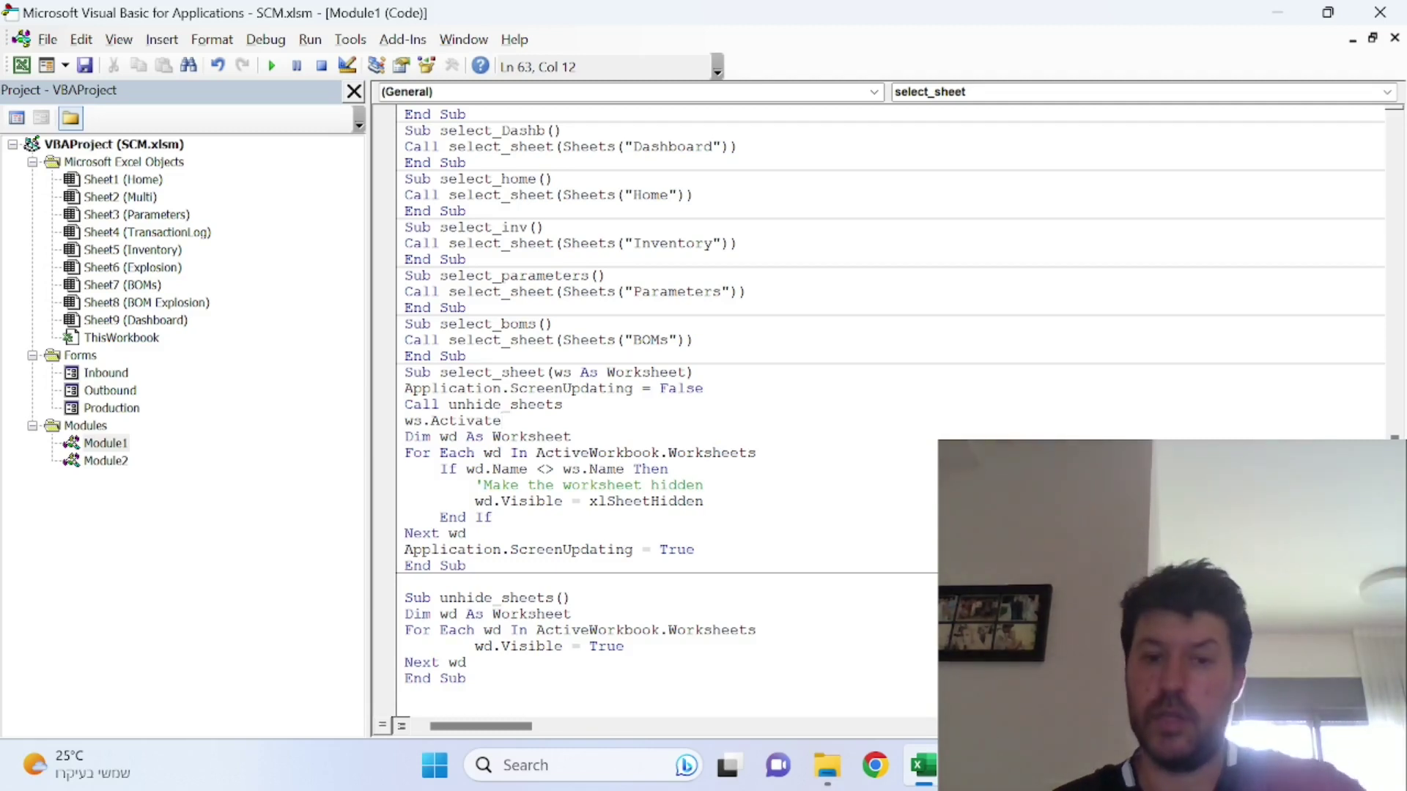
pyautogui.click(615, 371)
pyautogui.click(502, 420)
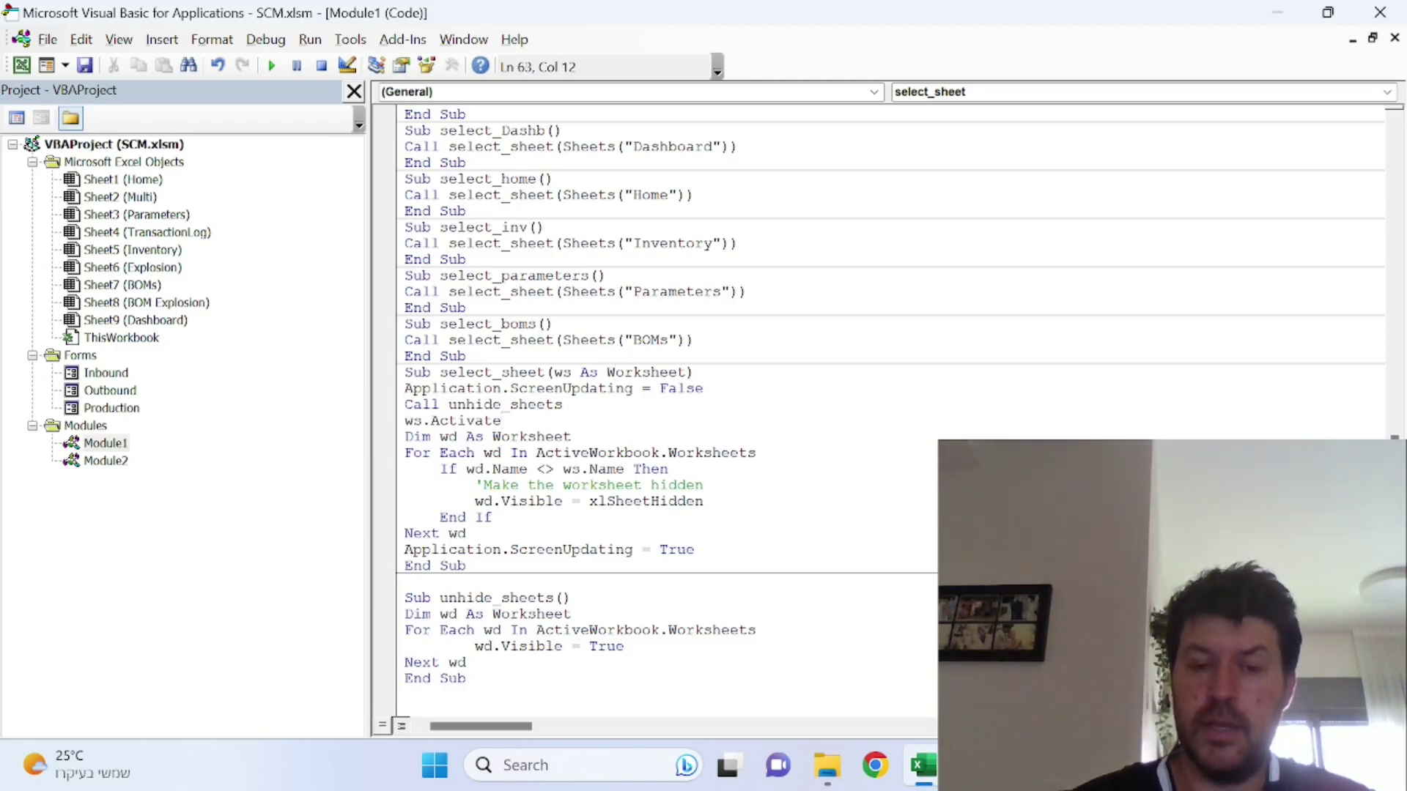
pyautogui.click(572, 437)
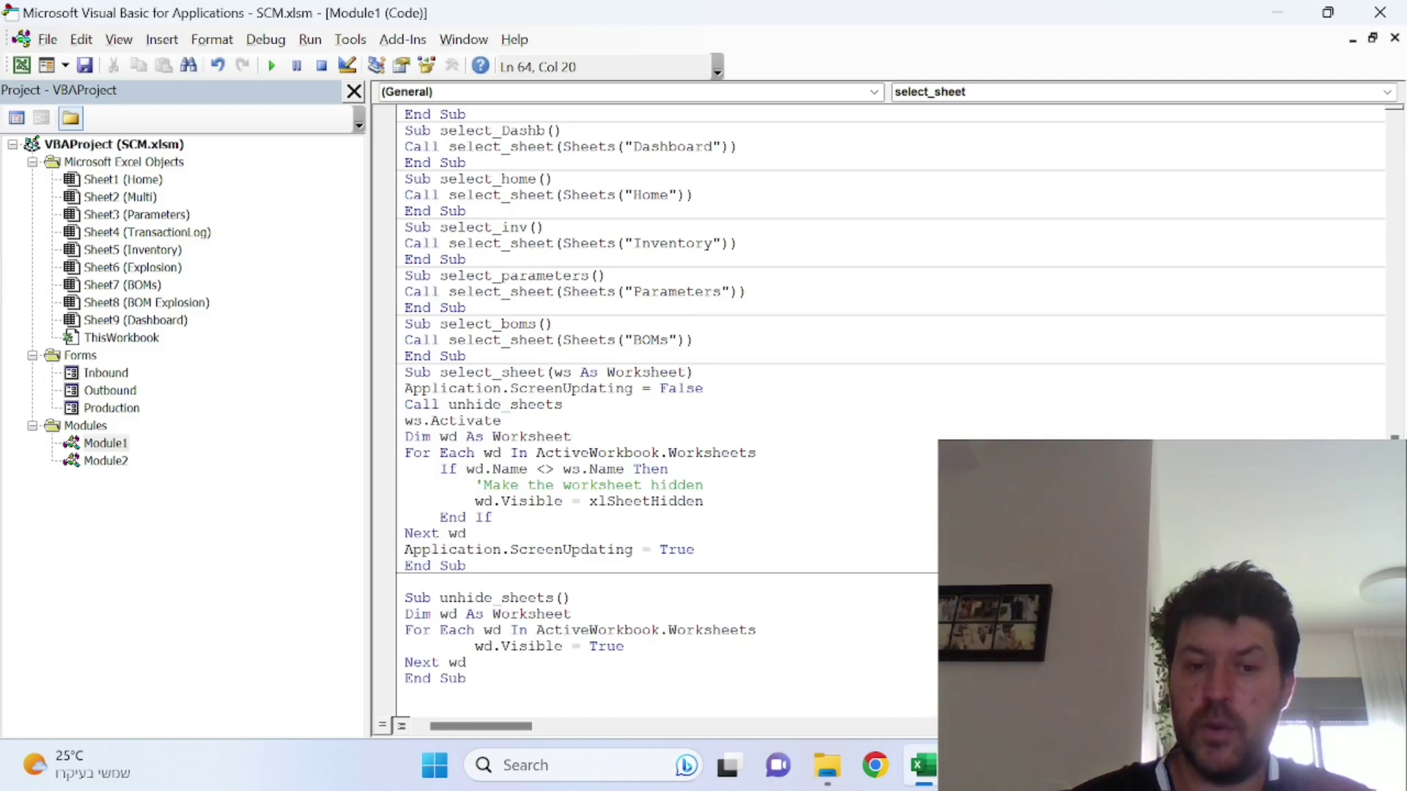
pyautogui.click(757, 453)
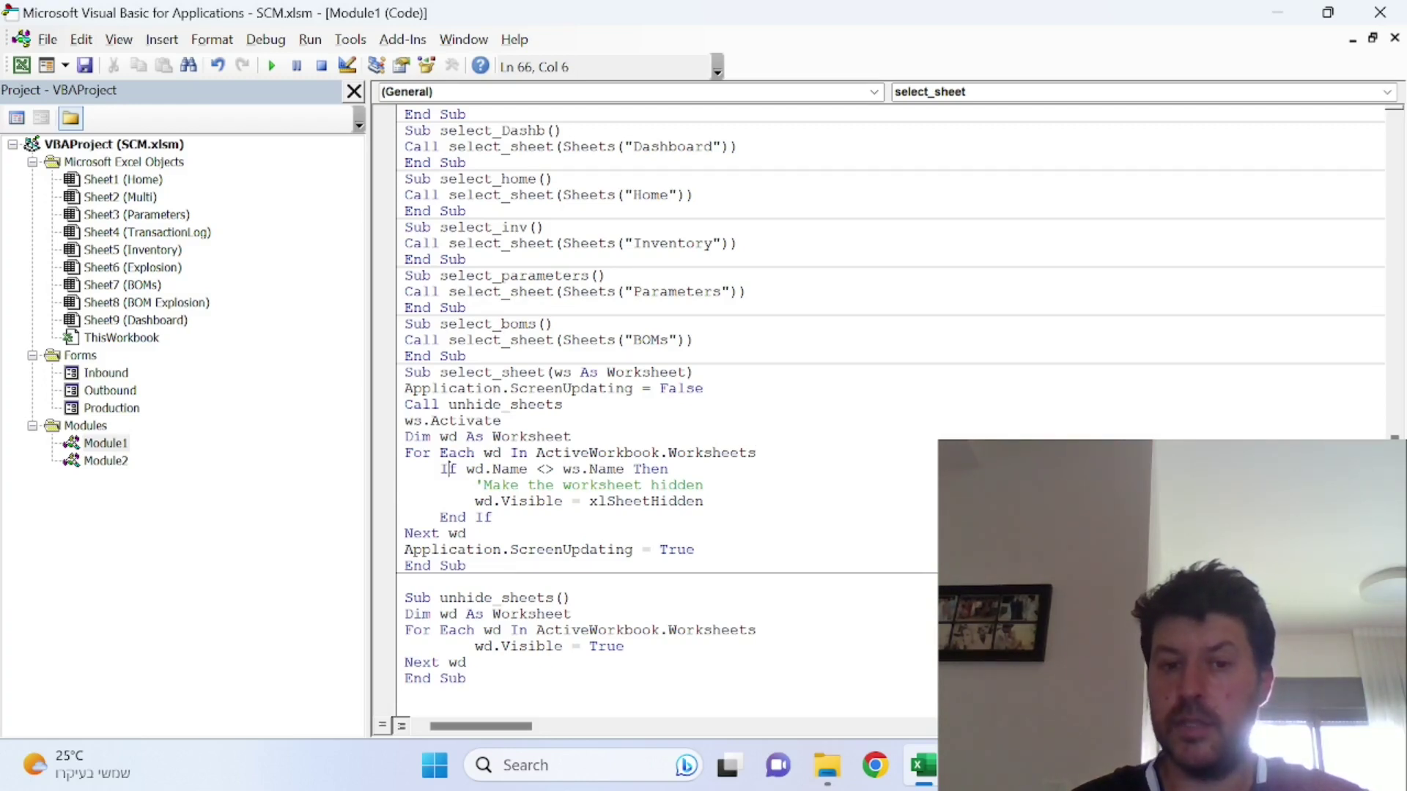
pyautogui.click(492, 469)
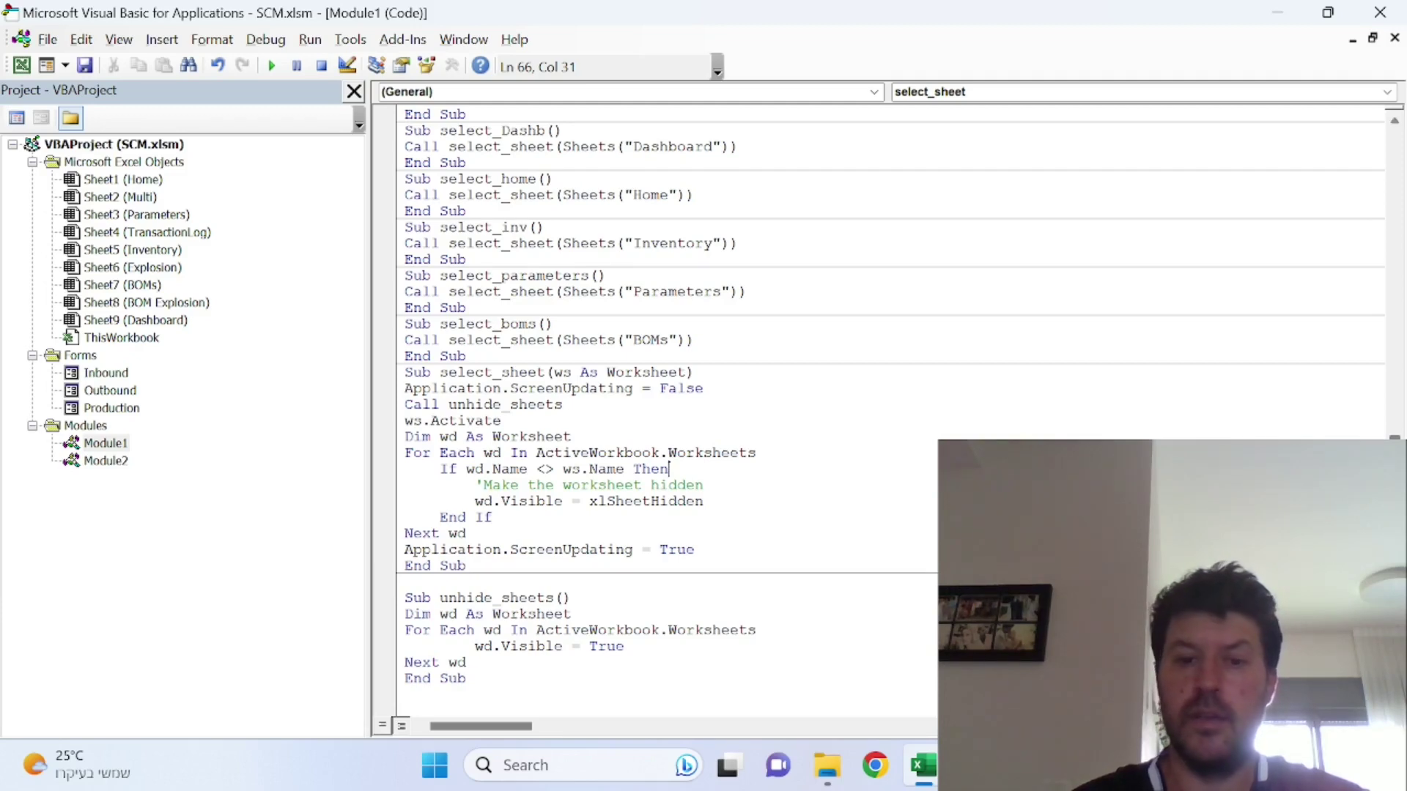
pyautogui.scroll(6, 1395, 431)
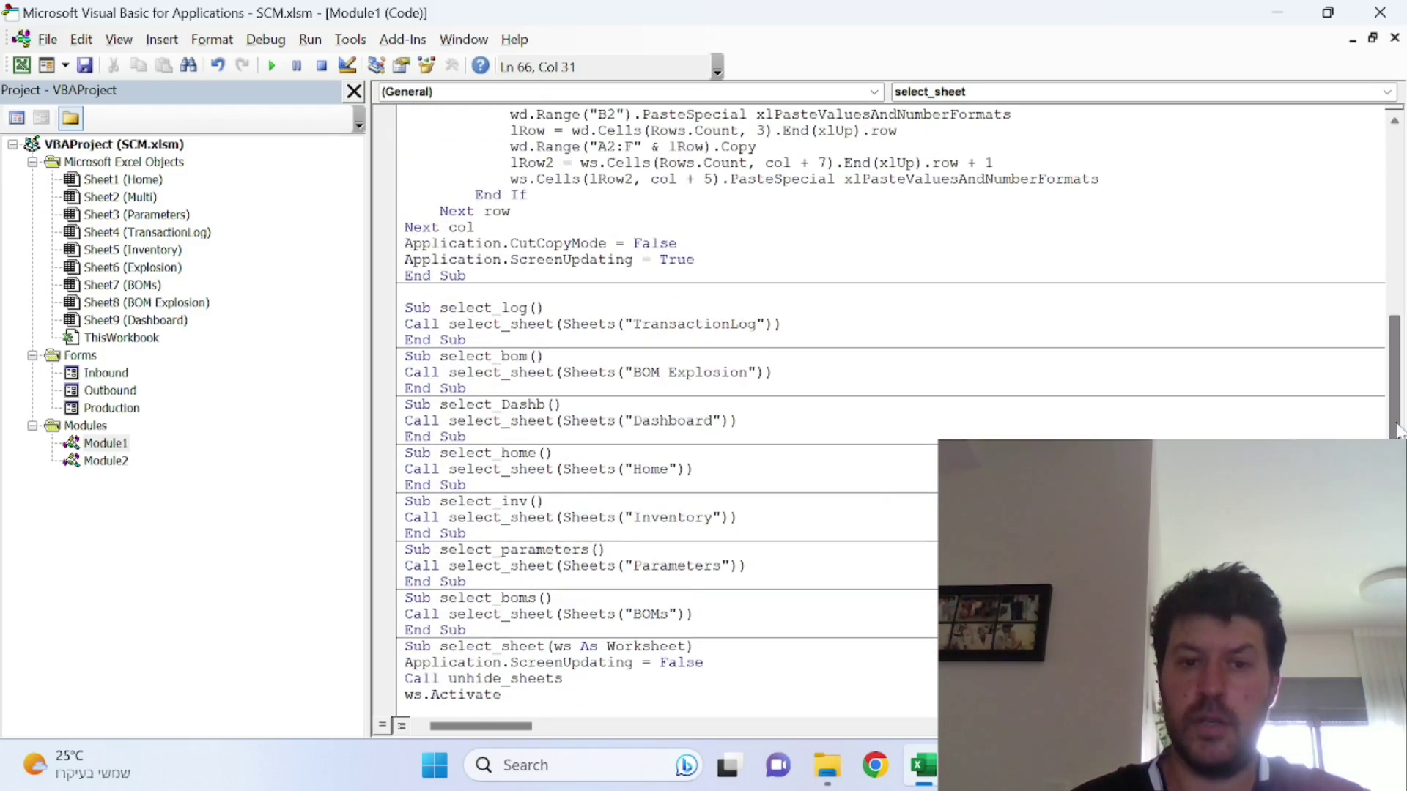
pyautogui.moveTo(1396, 431); pyautogui.dragTo(1382, 203)
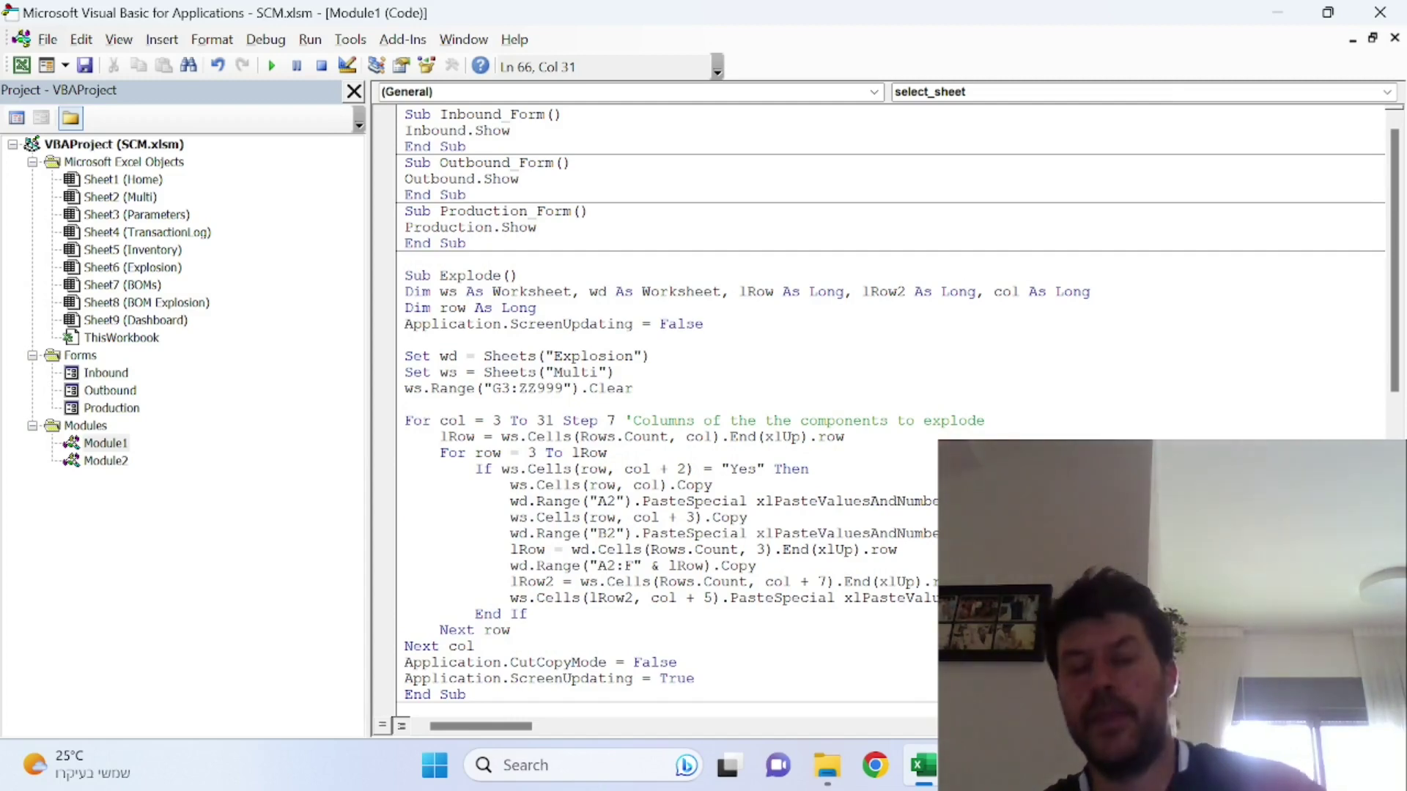
# Briefly show the workbook, return to the editor, and open the Inbound form's design.
pyautogui.click(1281, 18)
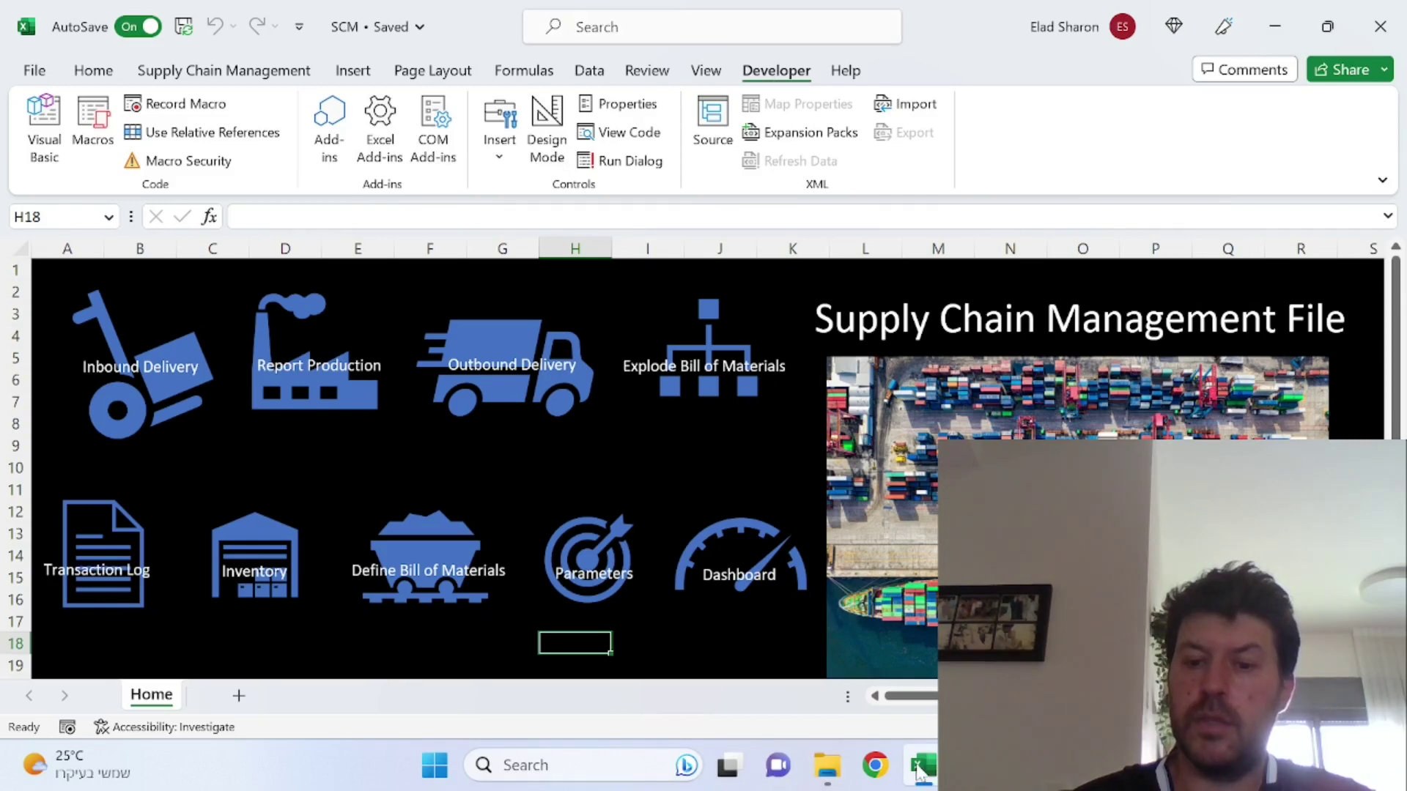
pyautogui.hotkey('alt', 'F11')
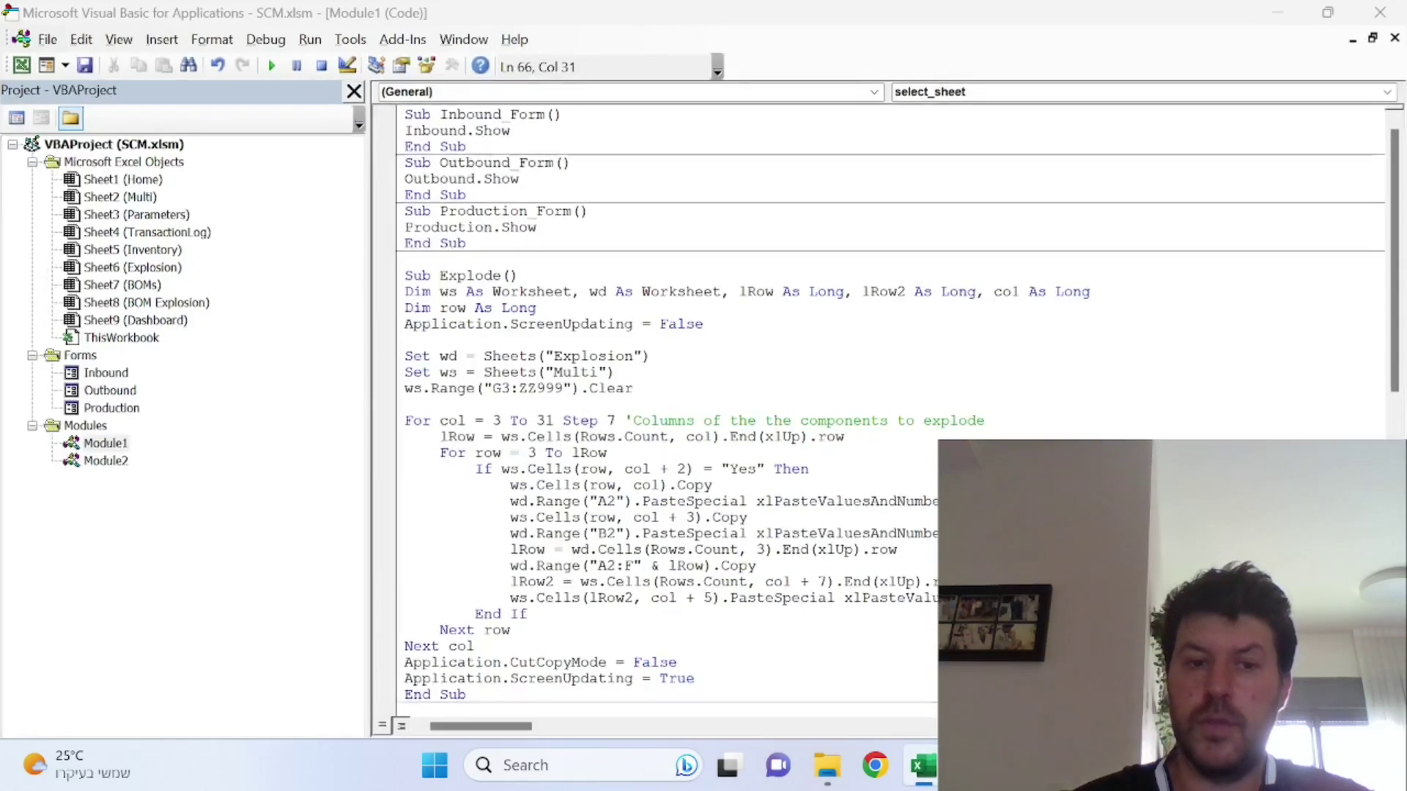
pyautogui.doubleClick(110, 374)
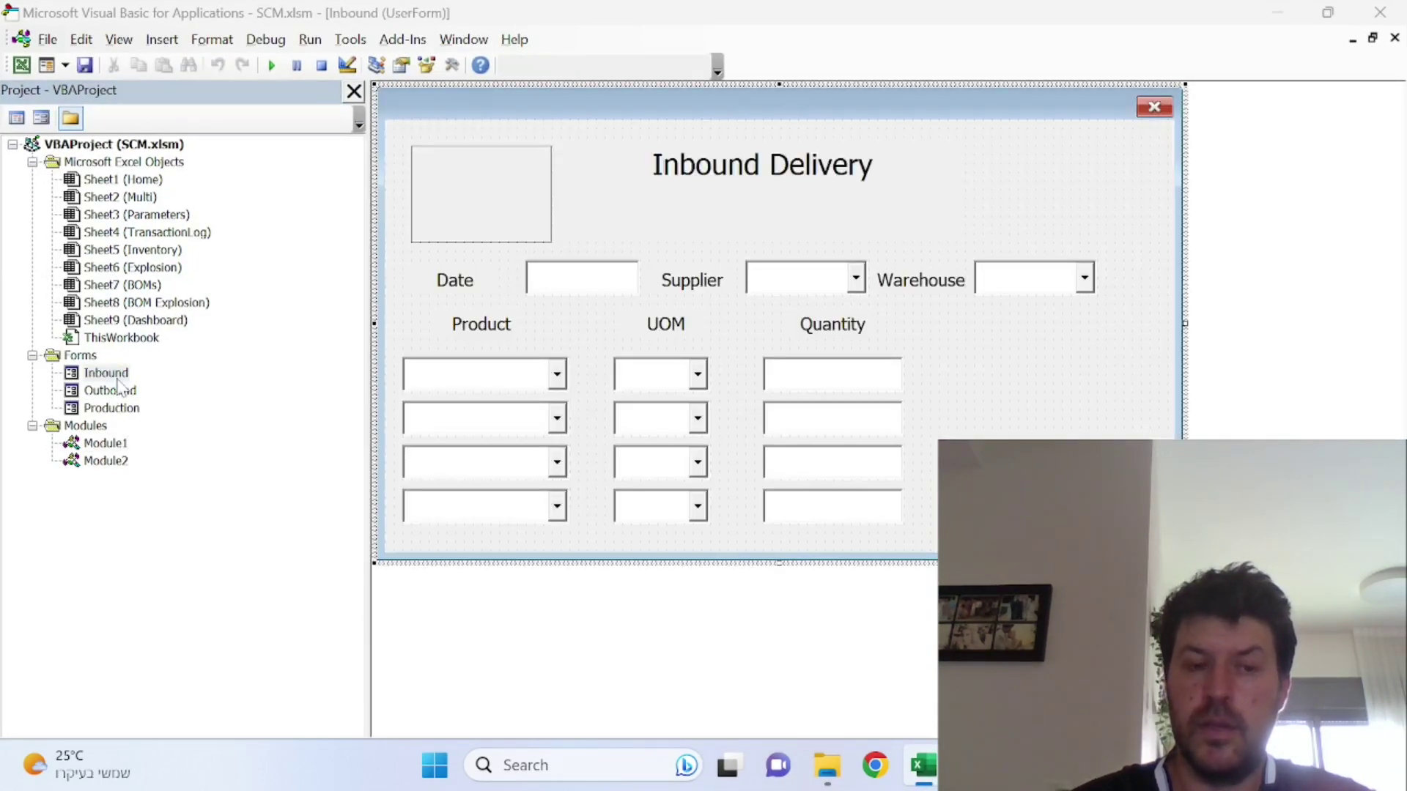
# Read through the Inbound form's code, then open the Outbound form's design.
pyautogui.rightClick(117, 379)
pyautogui.click(196, 392)
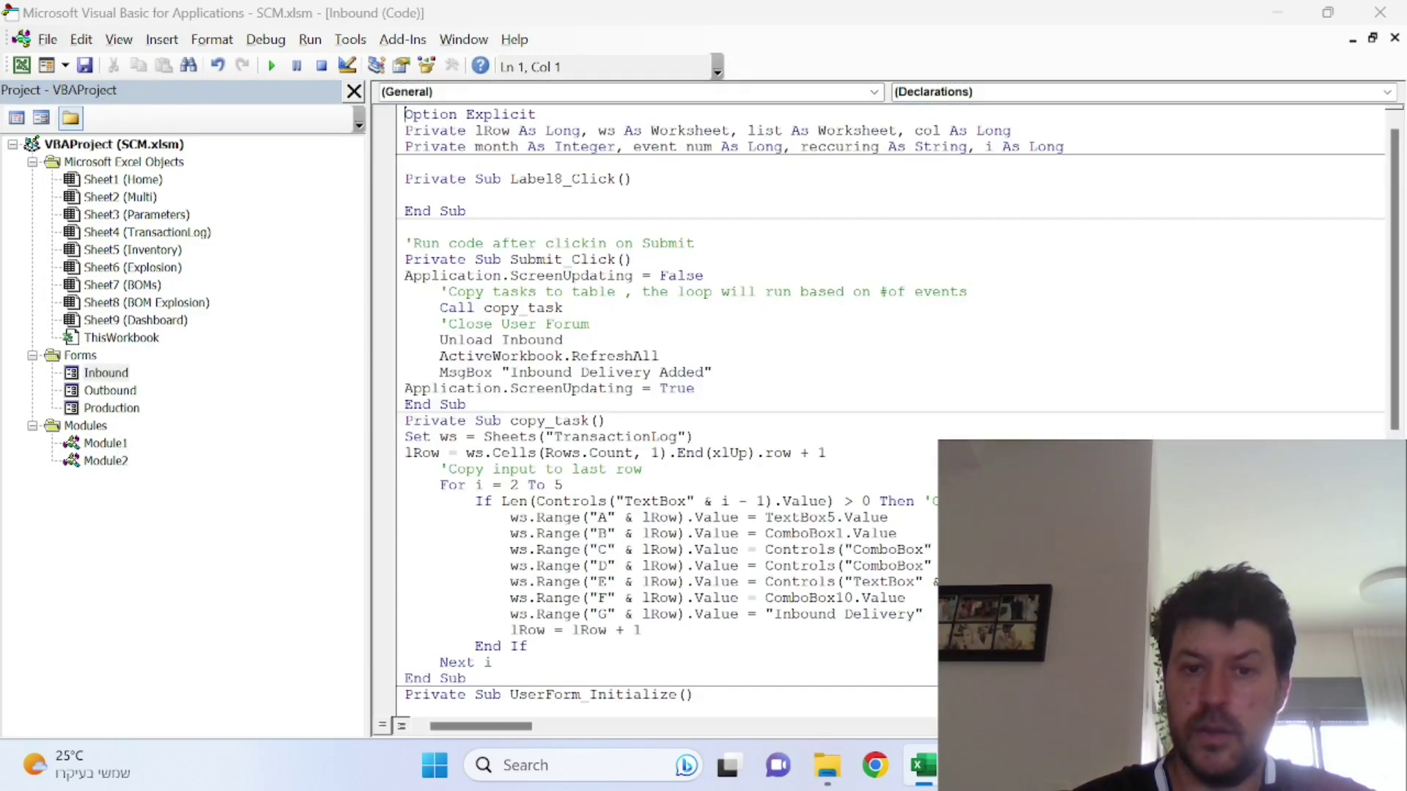
pyautogui.moveTo(1394, 202); pyautogui.dragTo(1382, 469)
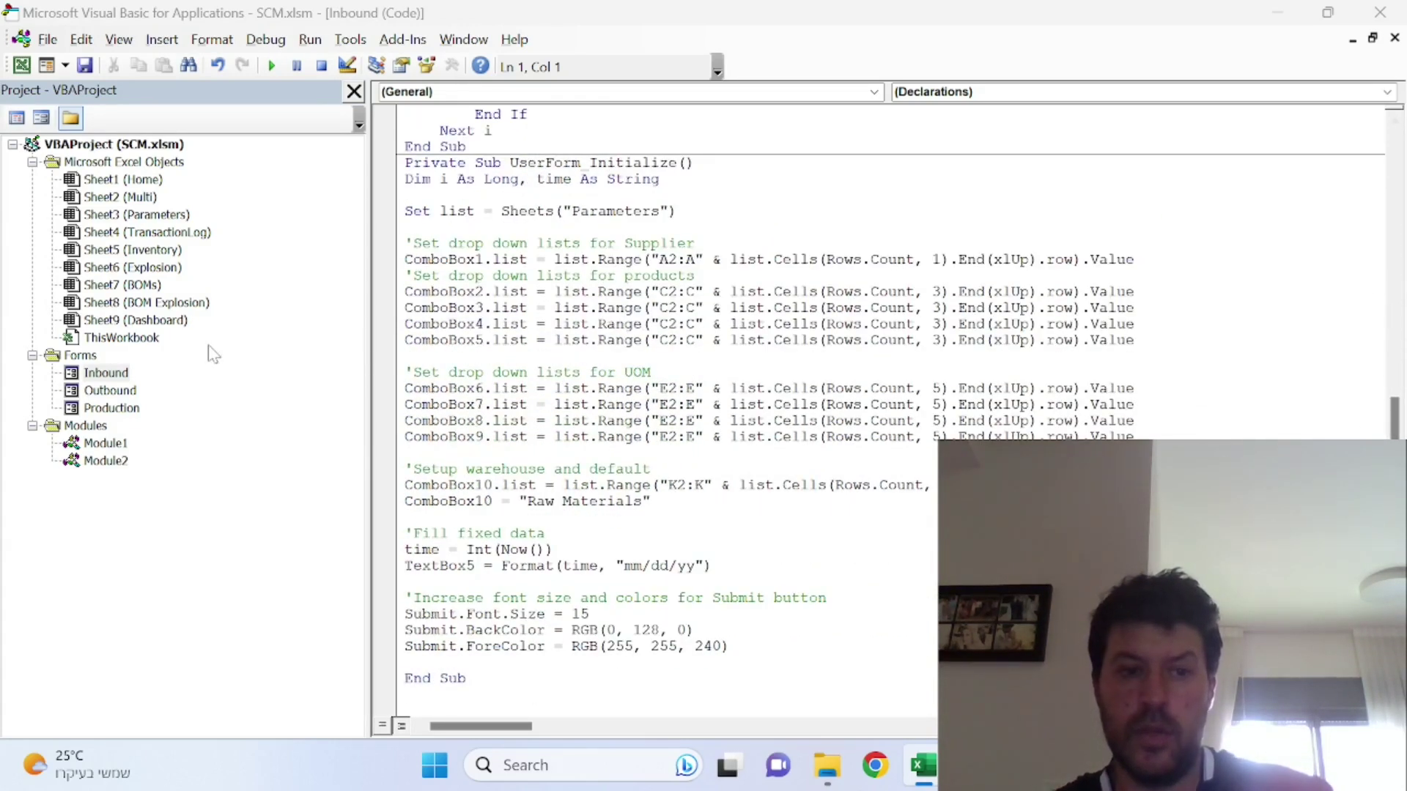
pyautogui.doubleClick(108, 392)
# View and scroll through the Outbound form's initialization code.
pyautogui.rightClick(109, 392)
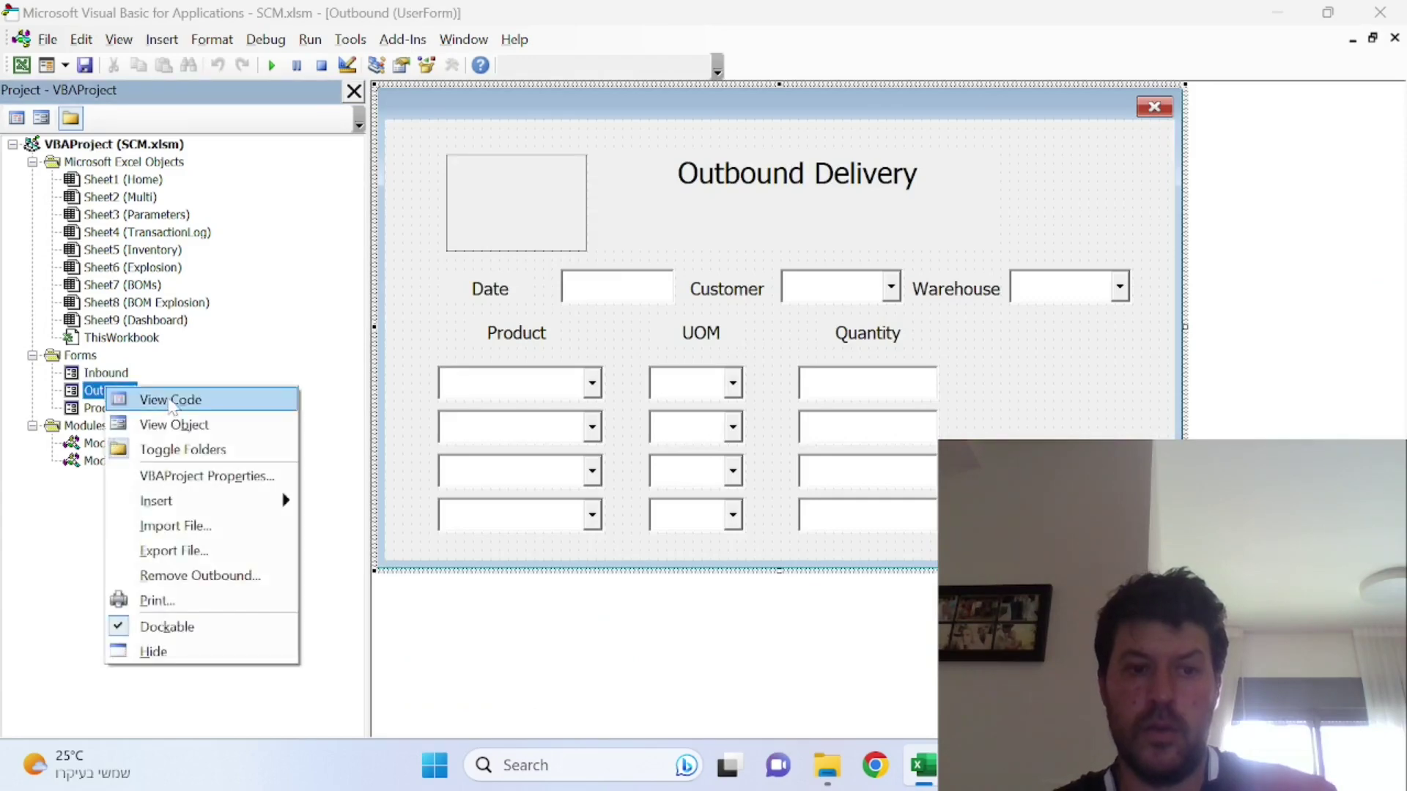
pyautogui.click(150, 400)
pyautogui.moveTo(1392, 256); pyautogui.dragTo(1392, 512)
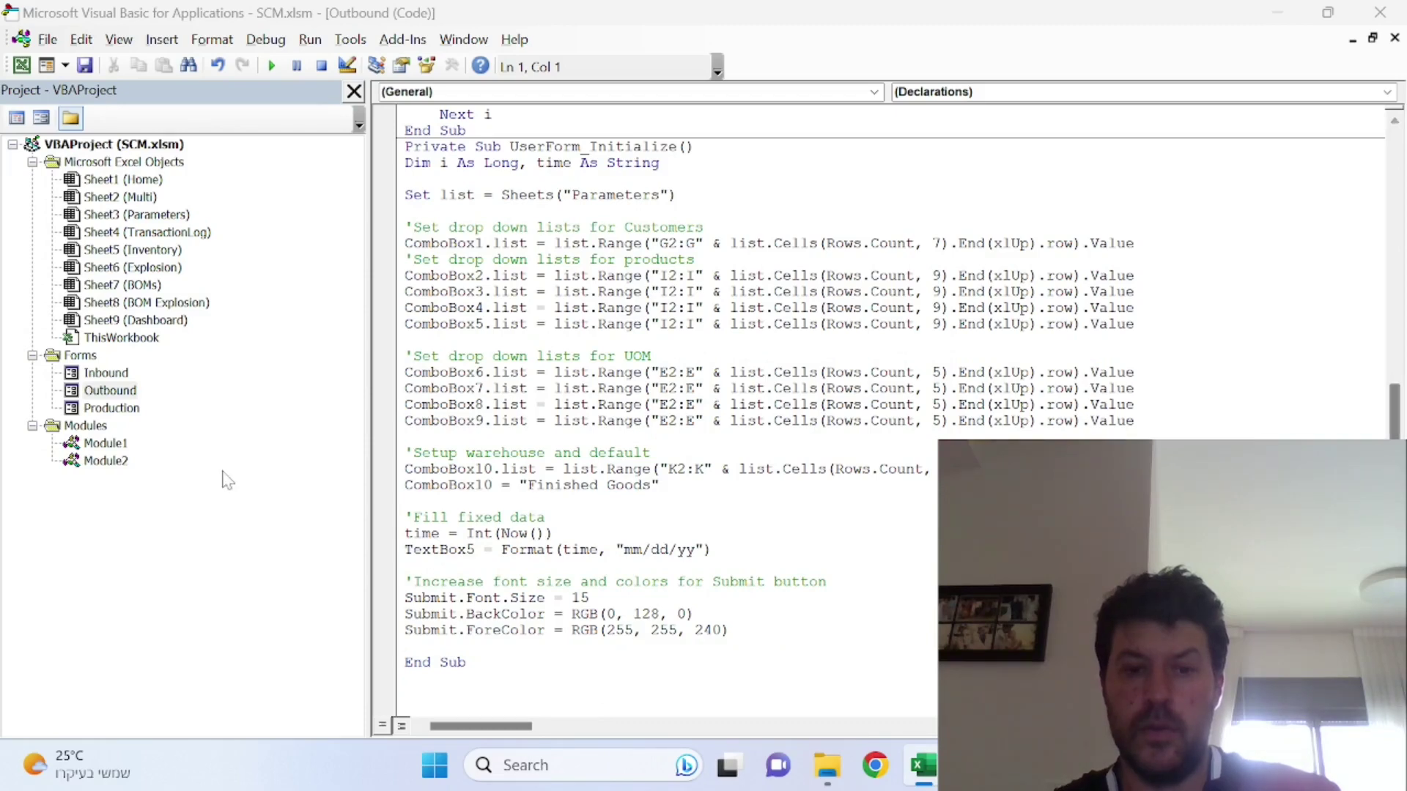
# Open the Production form's code and scroll through its BOM-exploding Submit_Click routine.
pyautogui.rightClick(114, 410)
pyautogui.click(157, 427)
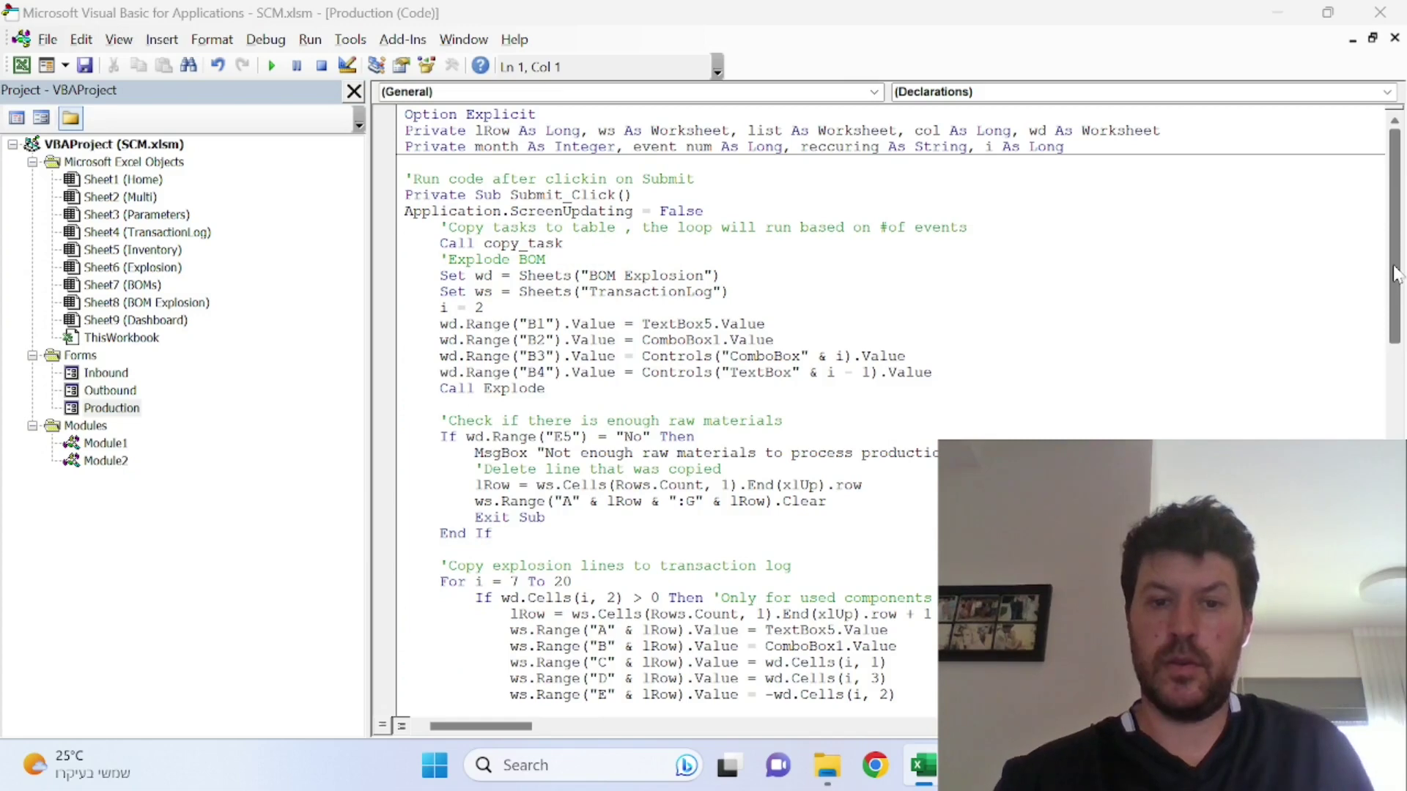
pyautogui.moveTo(1395, 273); pyautogui.dragTo(1394, 311)
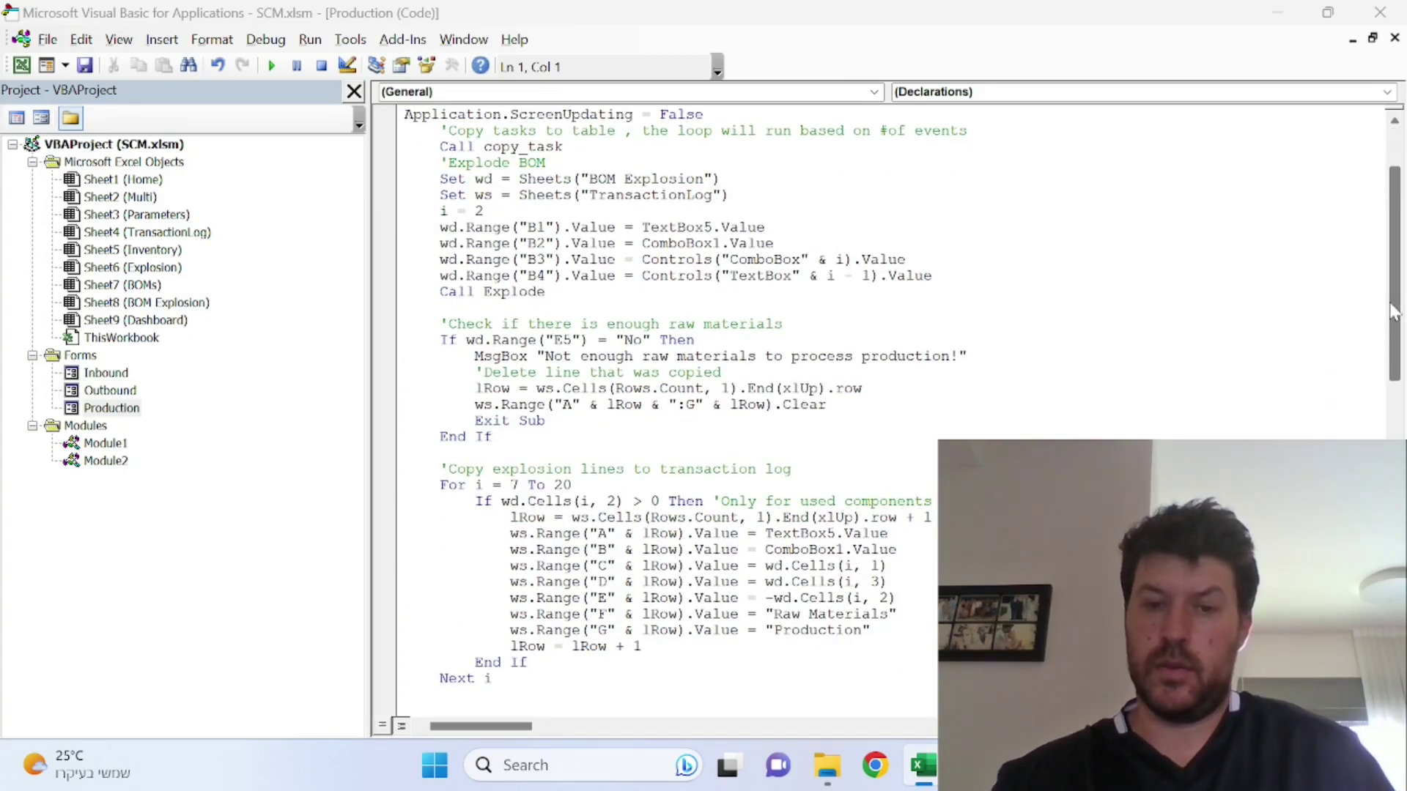
pyautogui.moveTo(1395, 312); pyautogui.dragTo(1377, 361)
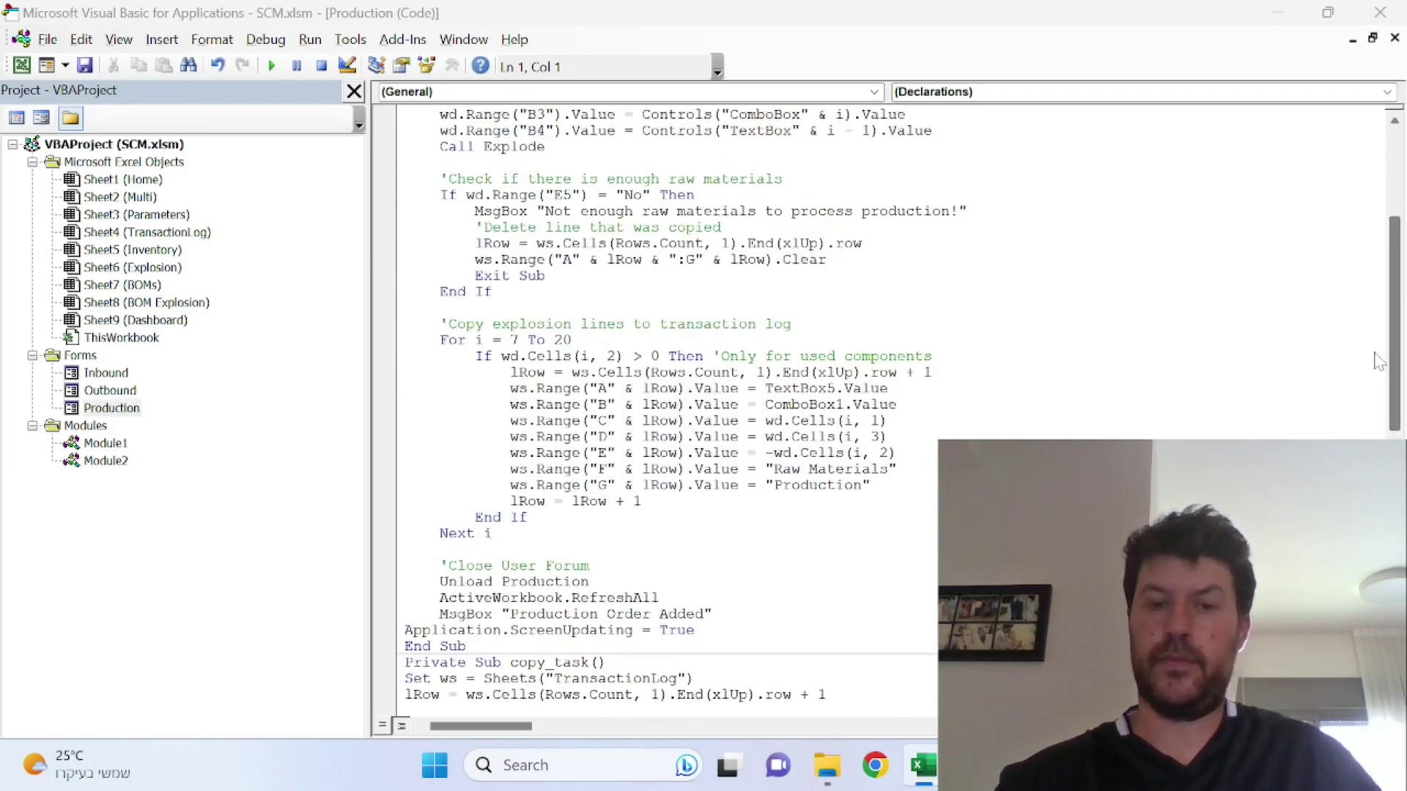
pyautogui.scroll(5, 1377, 361)
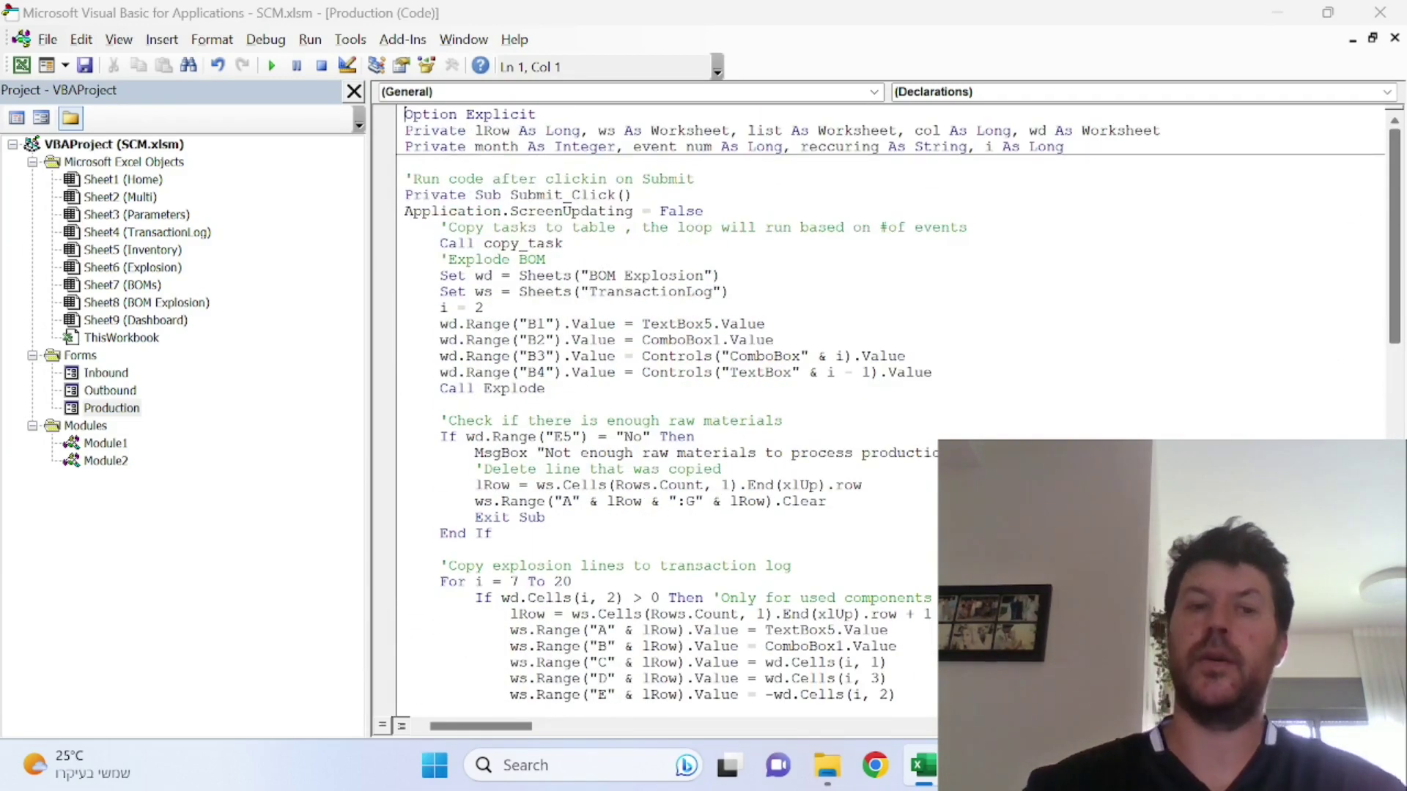
# Look over Module2's ribbon callbacks and Module1's code, then minimize the editor to the Home dashboard.
pyautogui.doubleClick(107, 460)
pyautogui.doubleClick(106, 443)
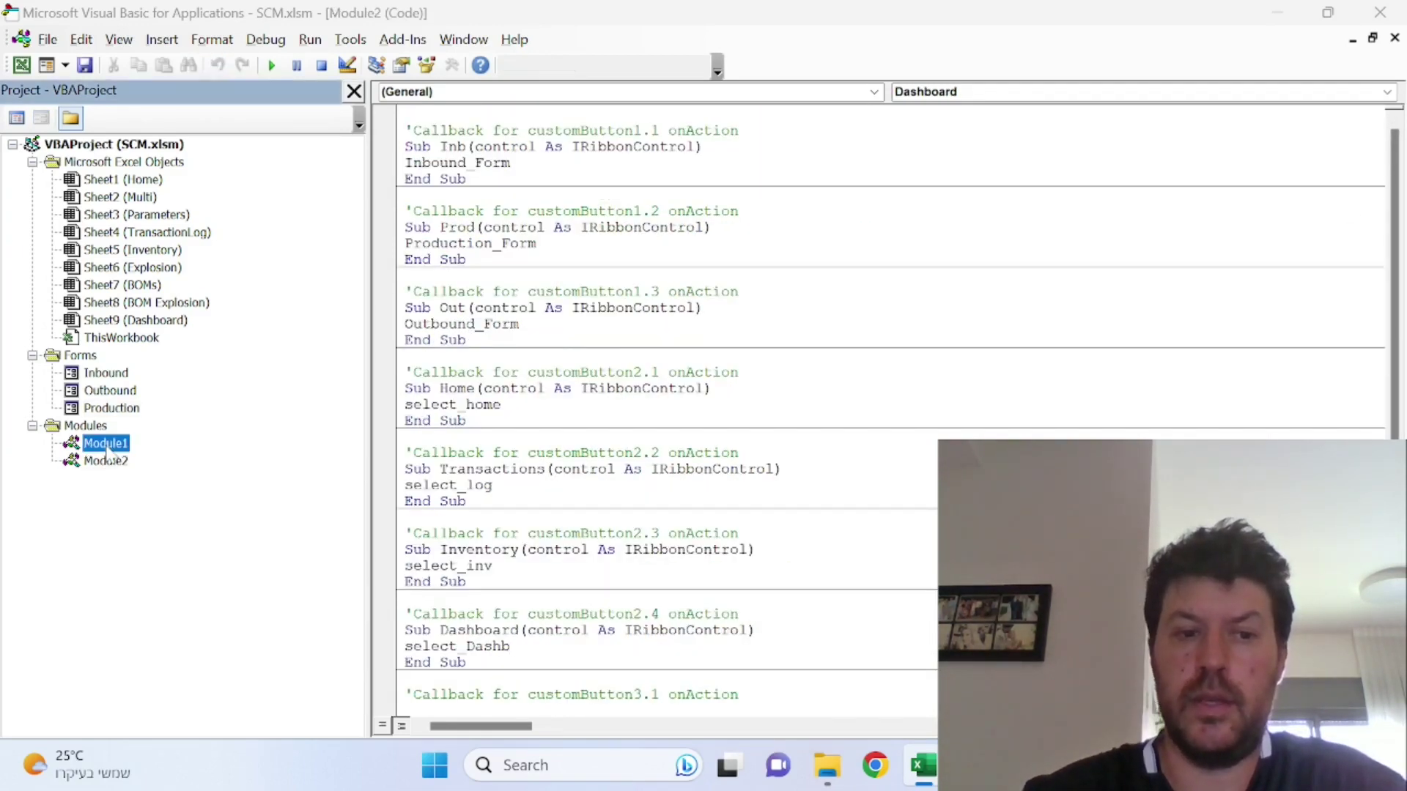
pyautogui.moveTo(1396, 282); pyautogui.dragTo(1394, 318)
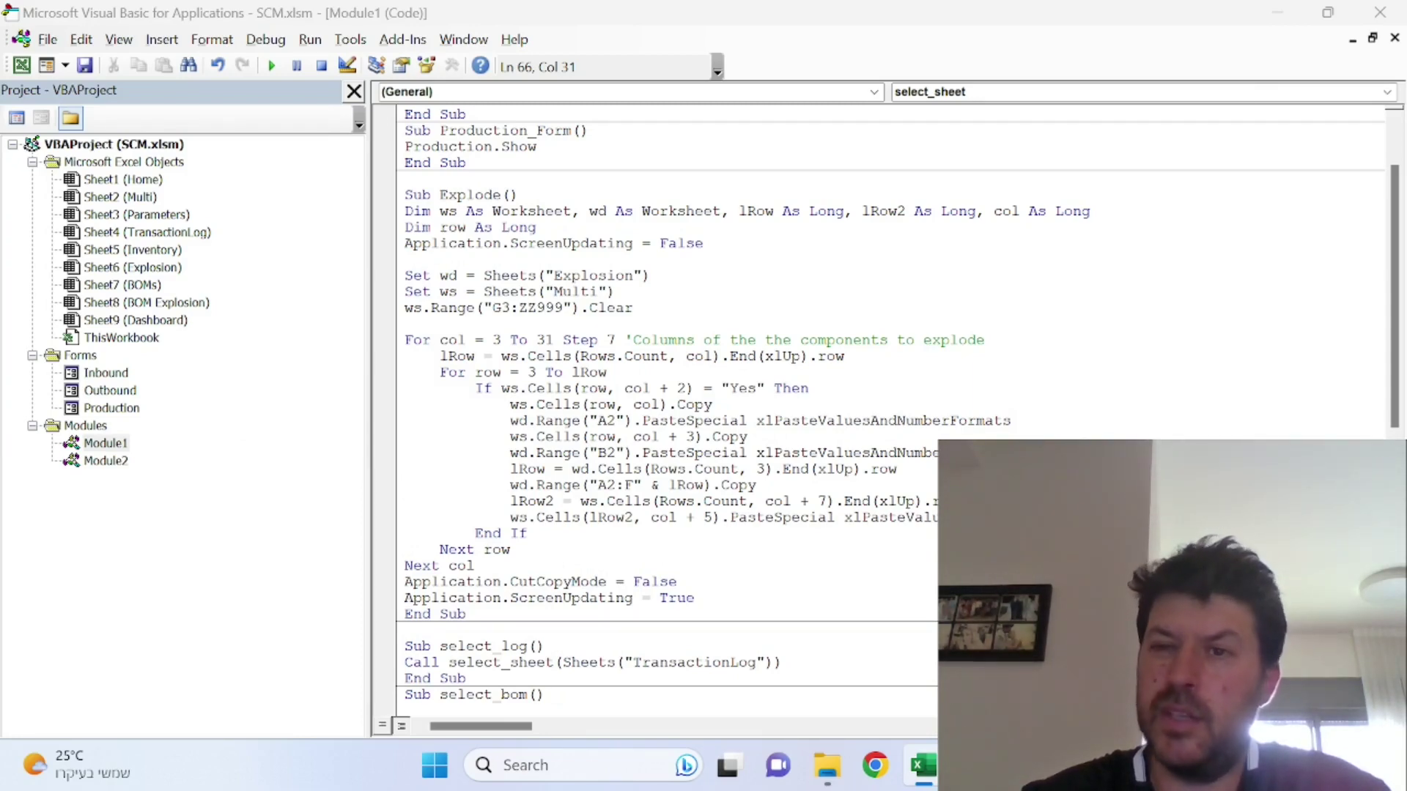
pyautogui.click(1277, 13)
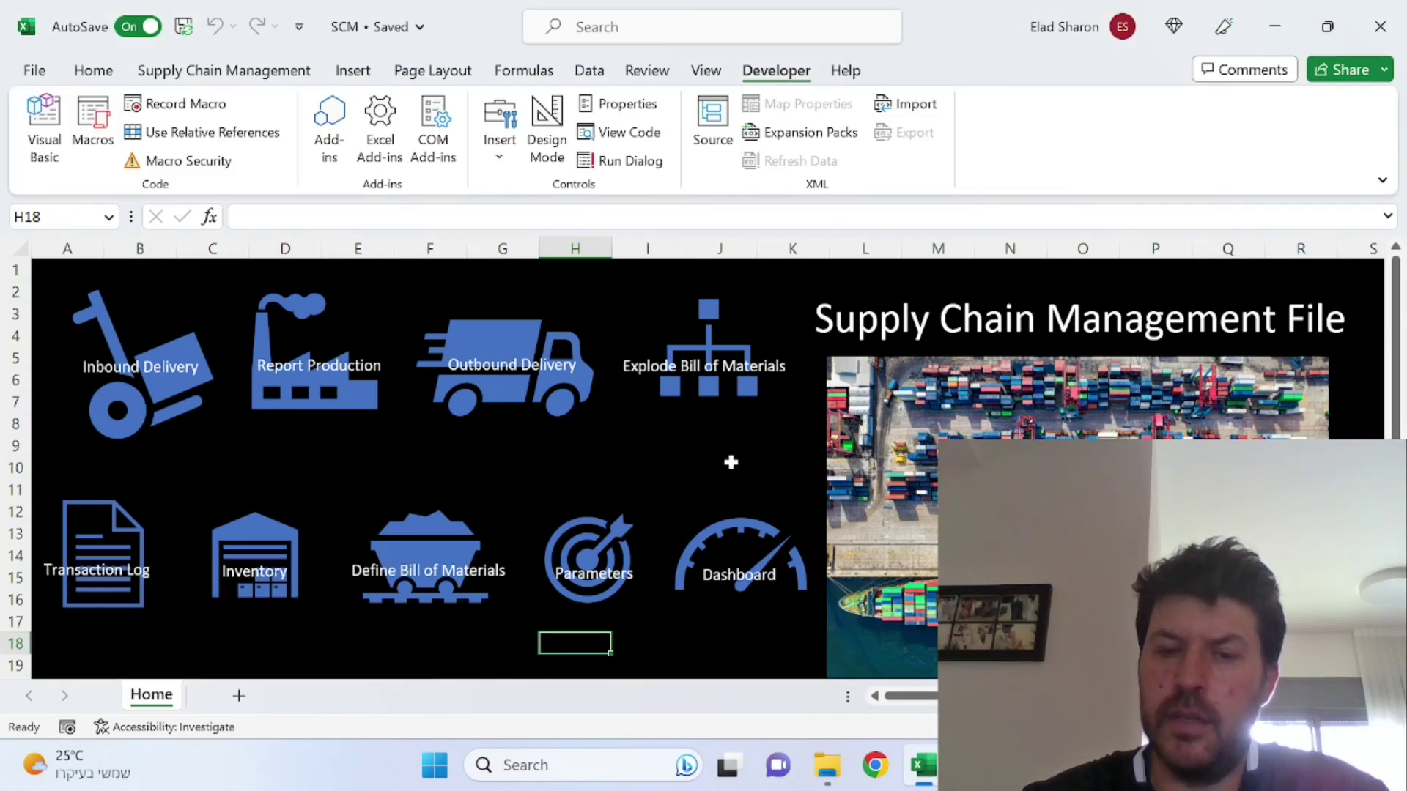